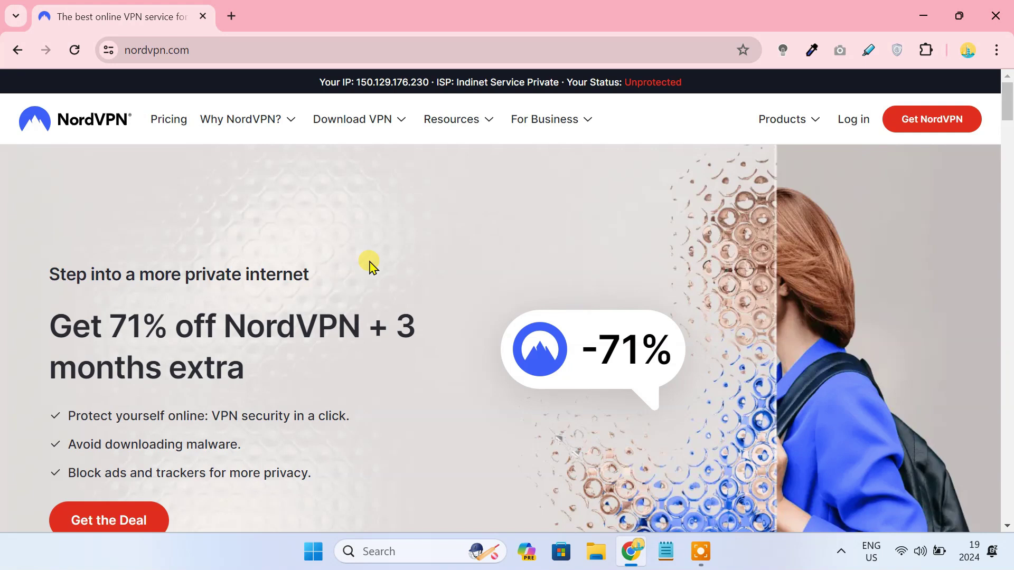
Copy the root.der link from the notes, load it in a new Chrome tab, and save root.der to Downloads
scroll(369, 263, "down", 1)
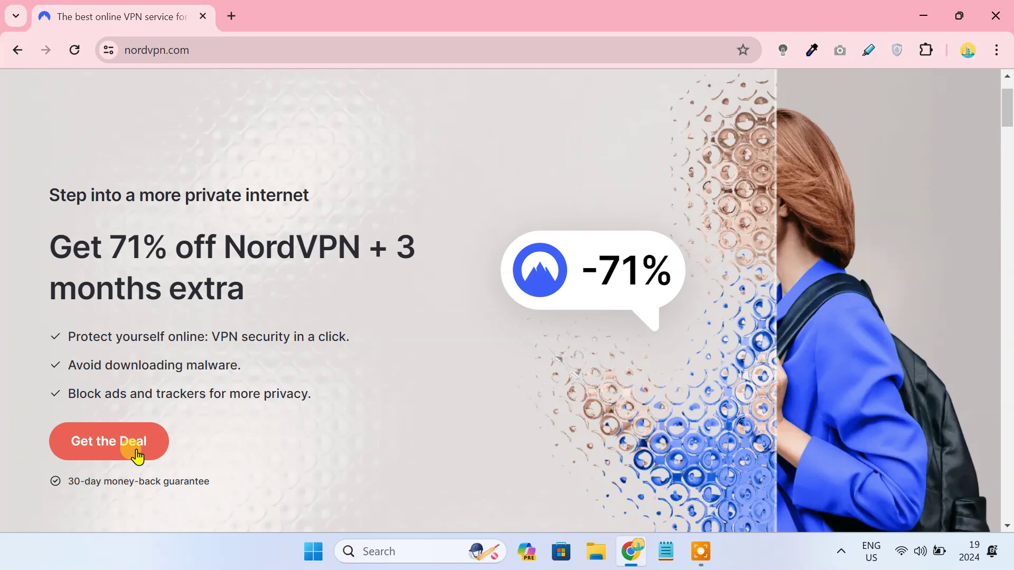
left_click(664, 551)
left_click_drag(676, 224, 332, 220)
key("ctrl+c")
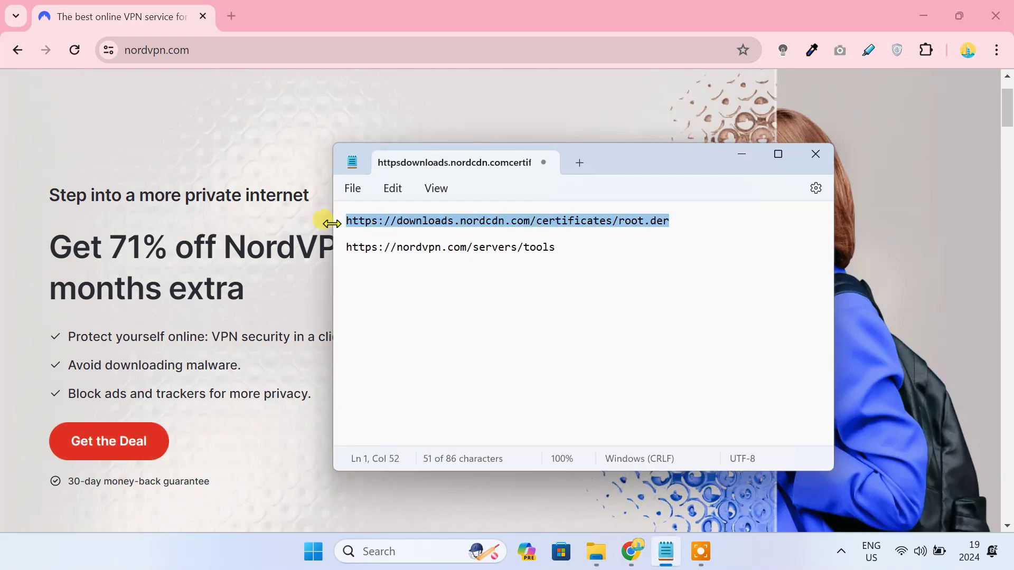
left_click(740, 154)
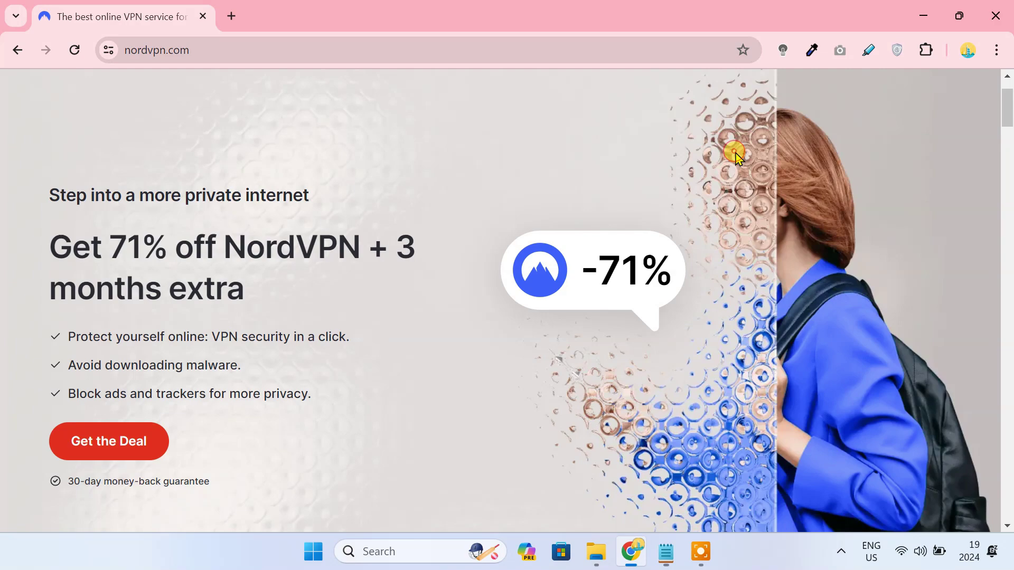
left_click(229, 17)
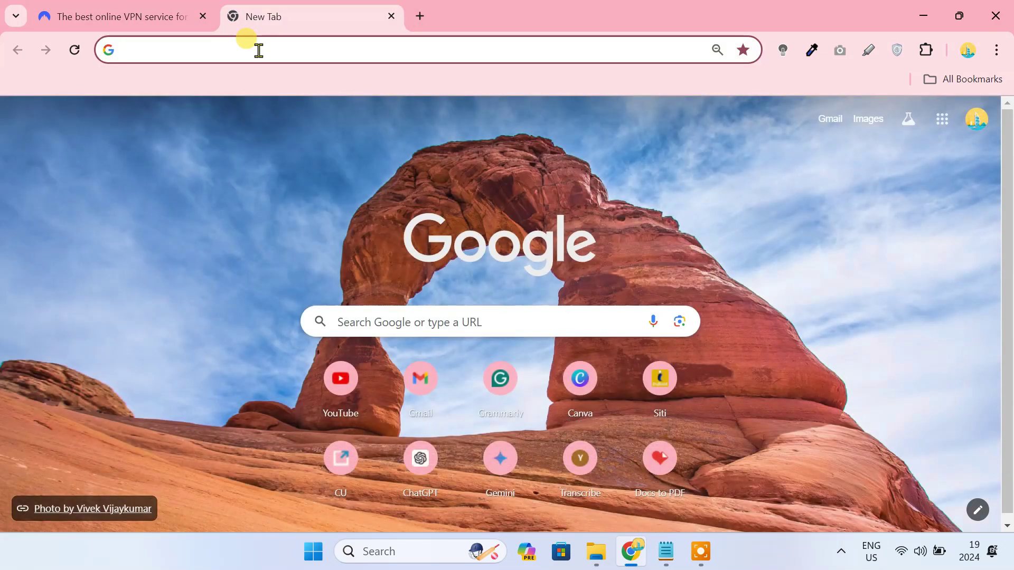
key("ctrl+v")
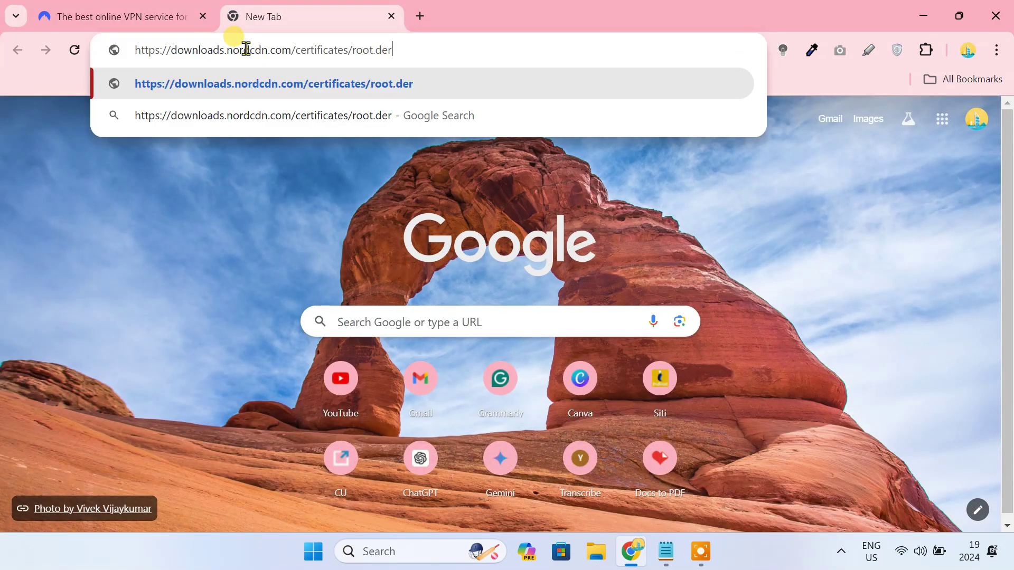
key("Return")
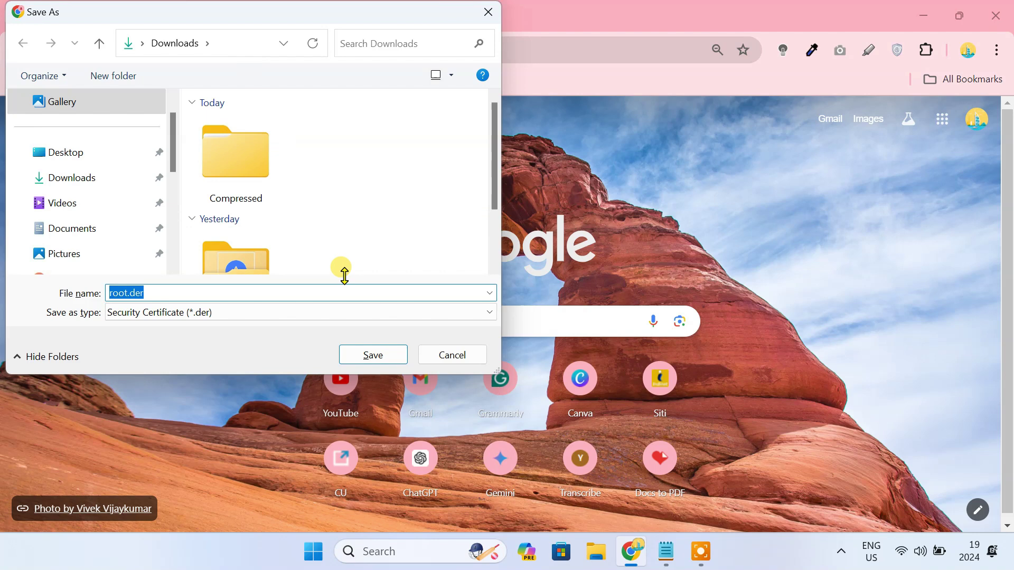
left_click(387, 355)
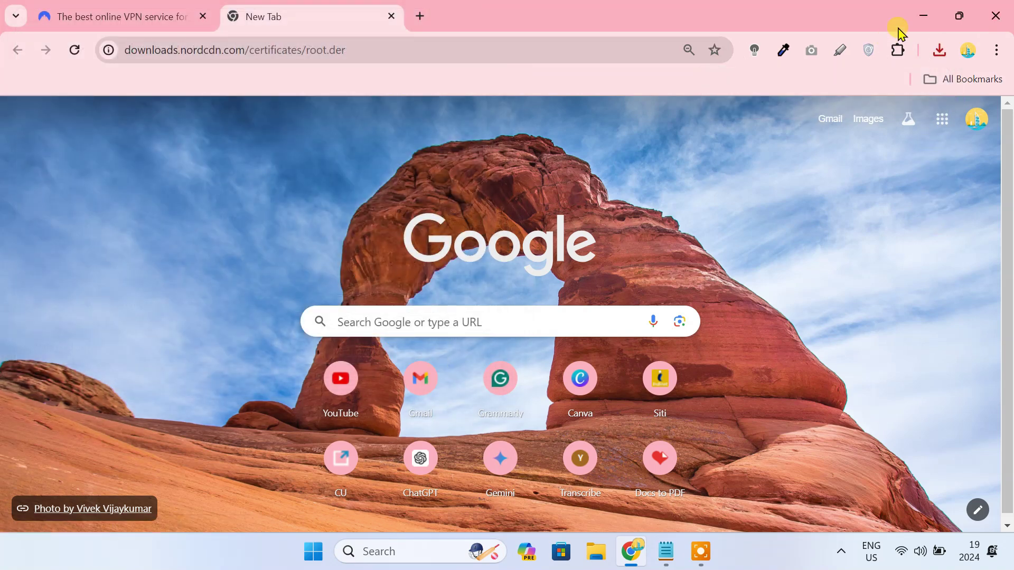
Minimize Chrome and the notes, then open root.der from the Downloads folder
left_click(926, 16)
left_click(735, 158)
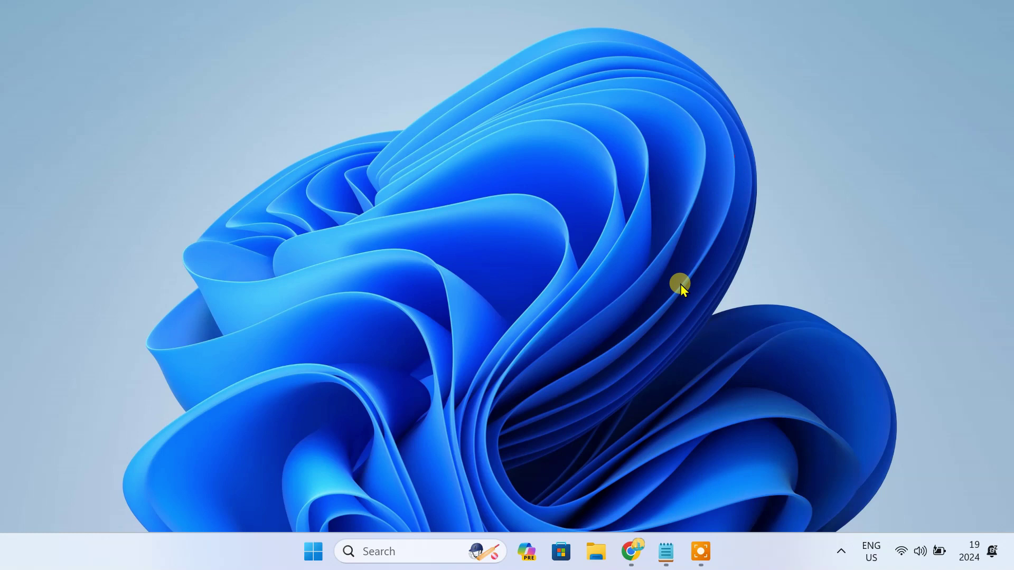
left_click(597, 554)
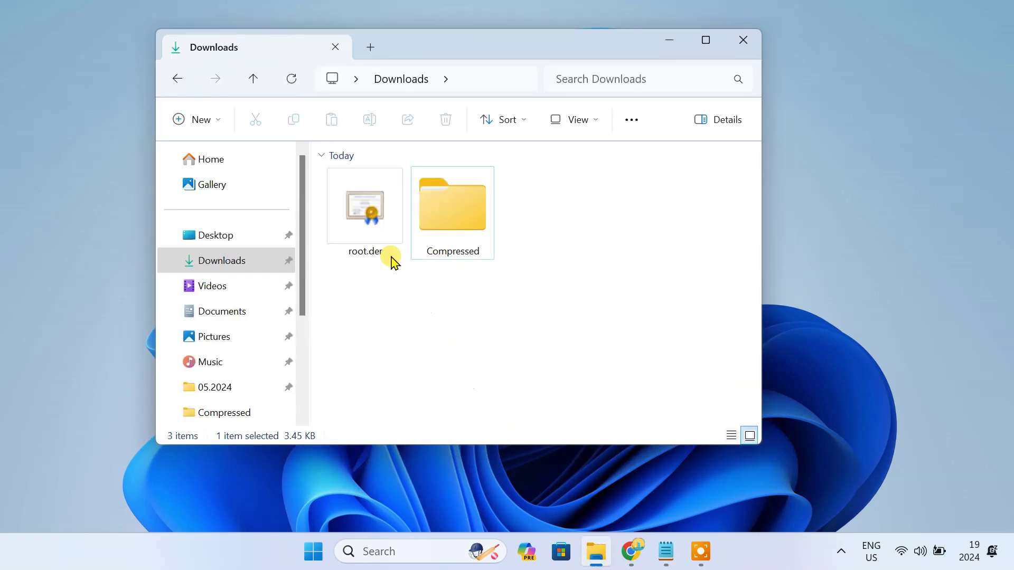
left_click(380, 238)
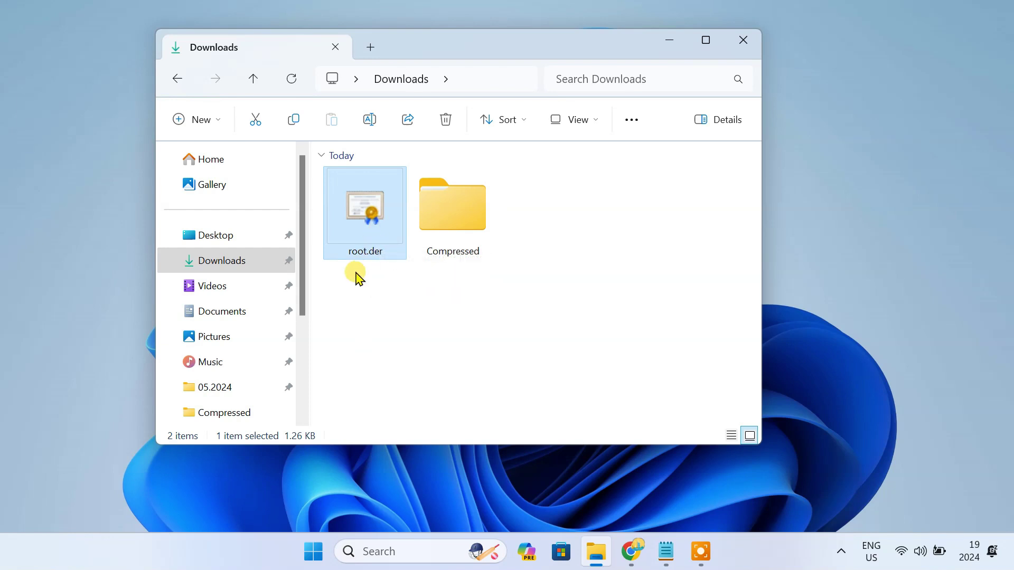
double_click(388, 233)
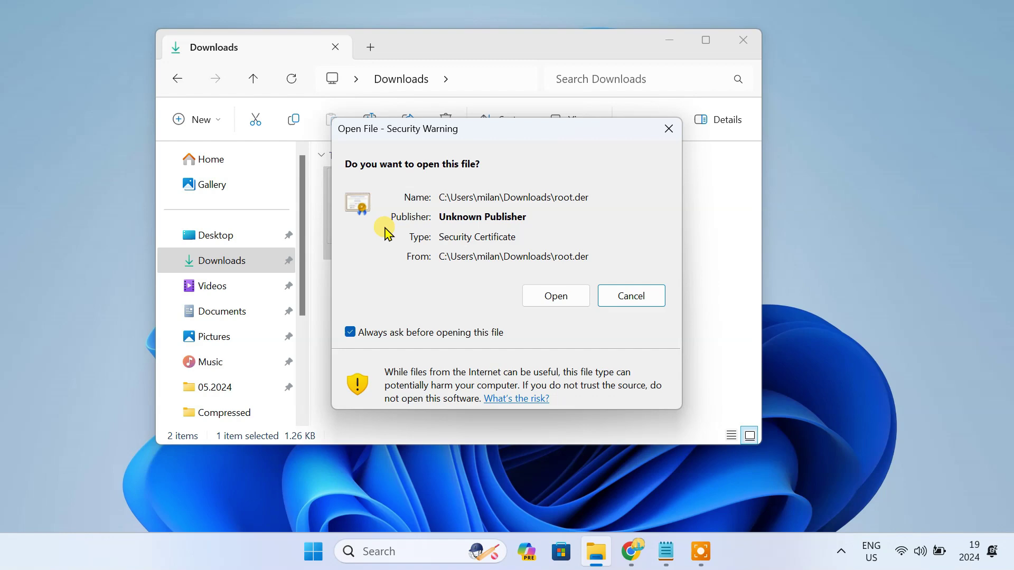
Accept the security warning and choose Trusted Root Certification Authorities as the import store
left_click(564, 297)
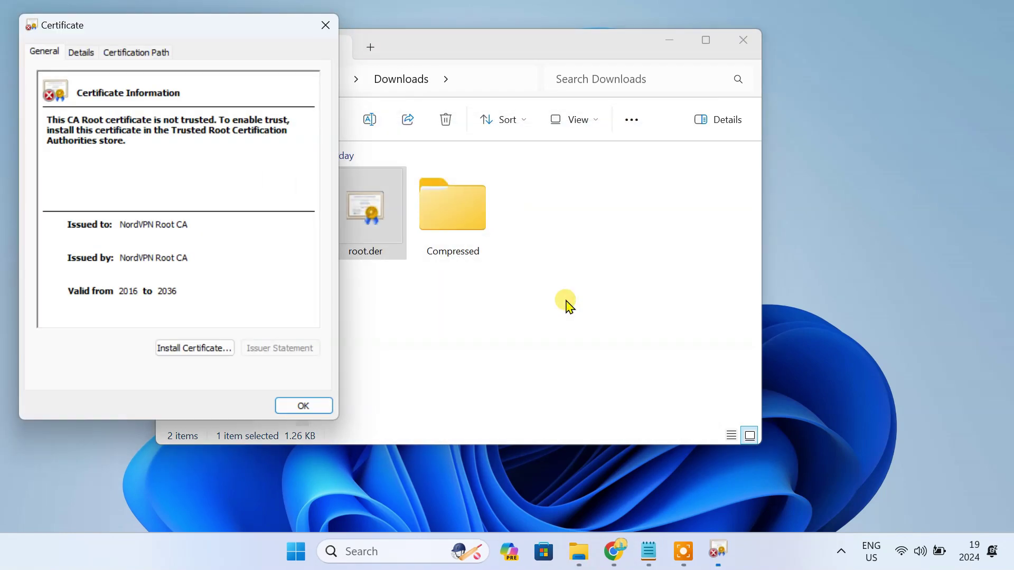
left_click(196, 349)
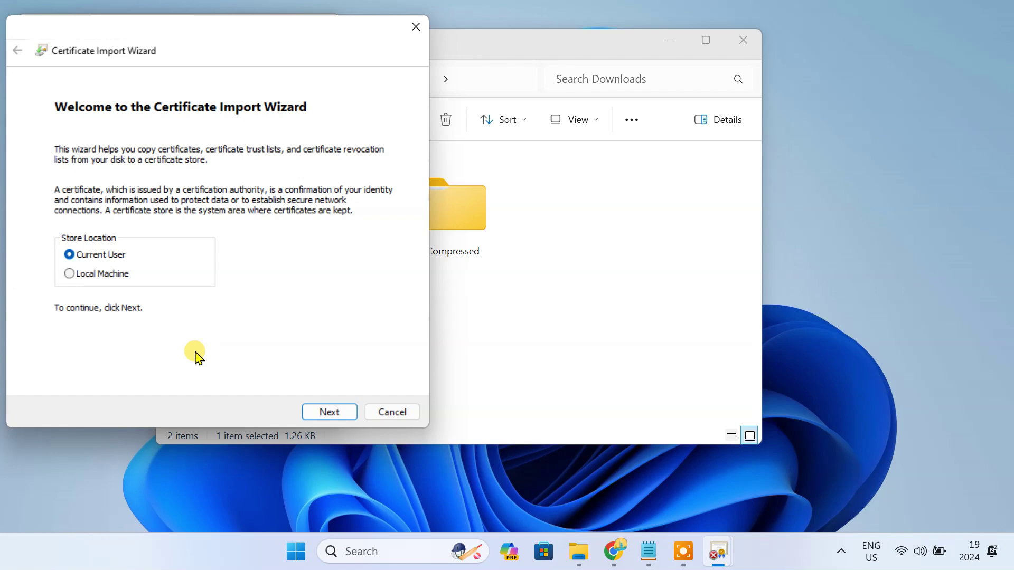
left_click(86, 273)
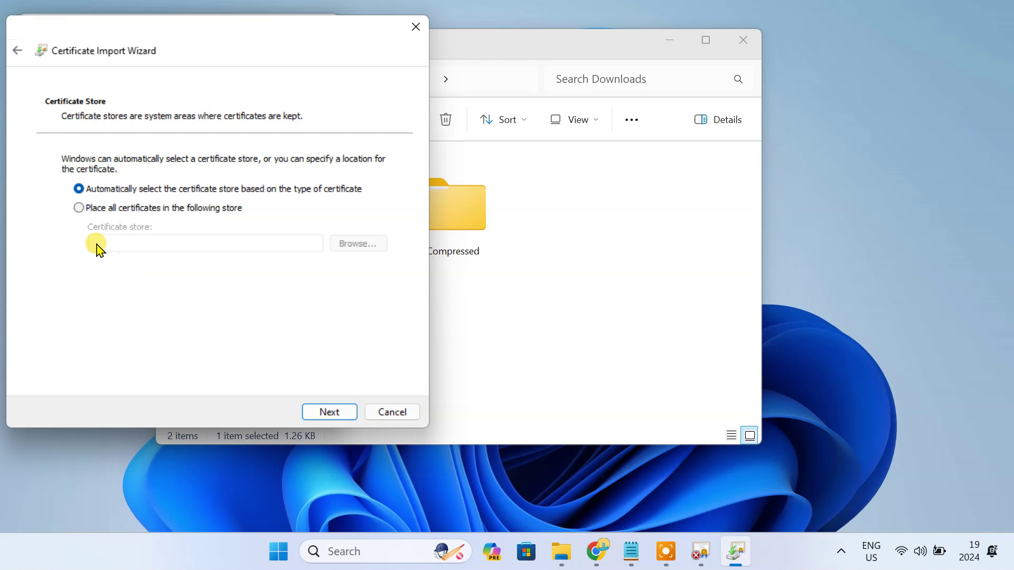
left_click(78, 208)
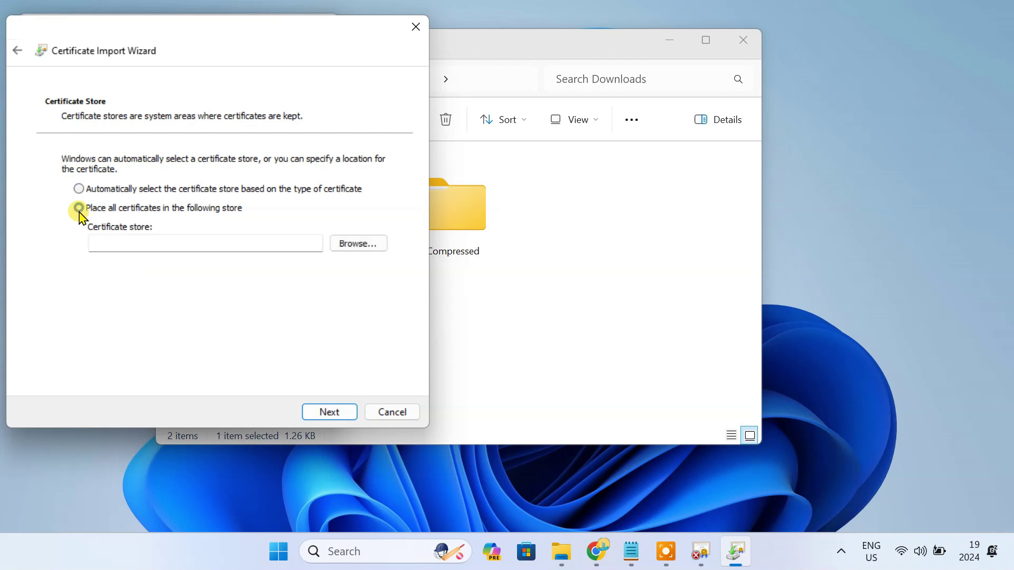
left_click(347, 246)
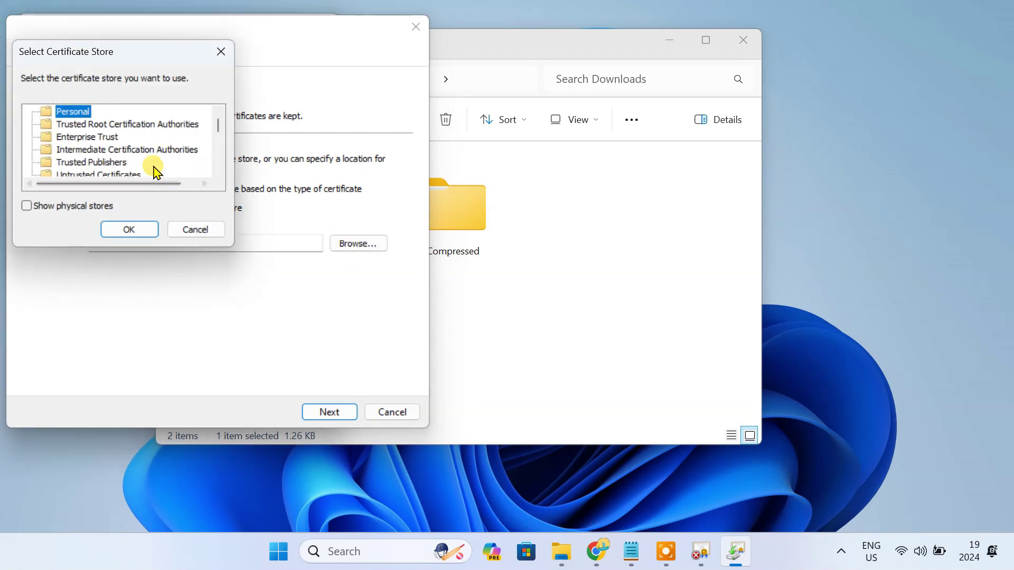
left_click(116, 126)
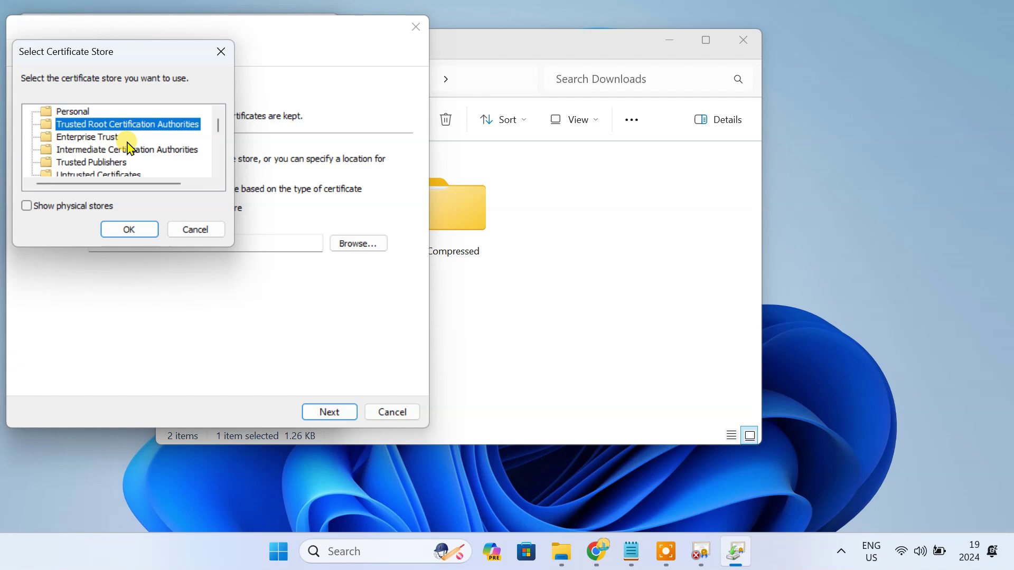
left_click(150, 230)
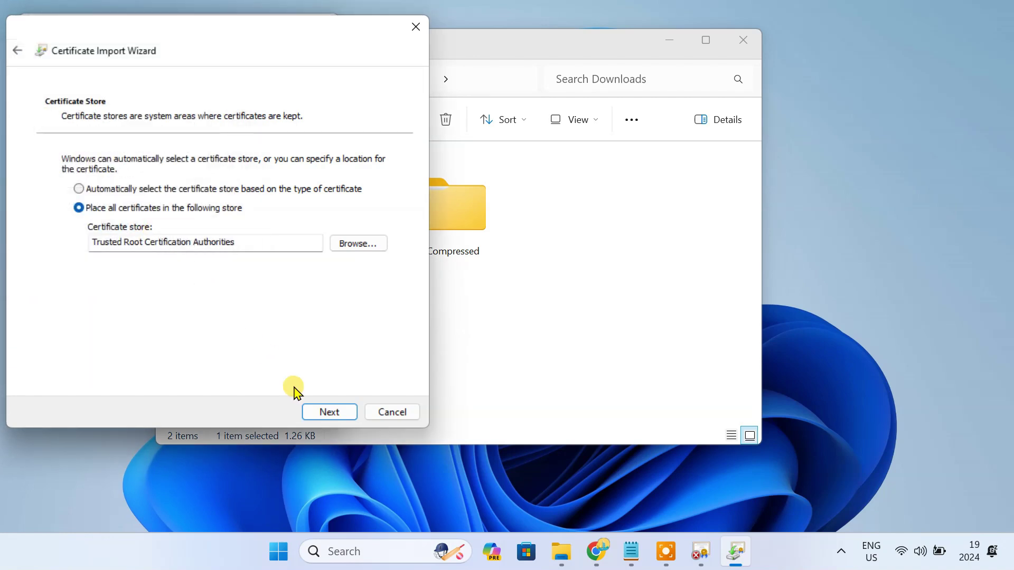
Finish the certificate import and close the success message and certificate details
left_click(329, 412)
left_click(330, 412)
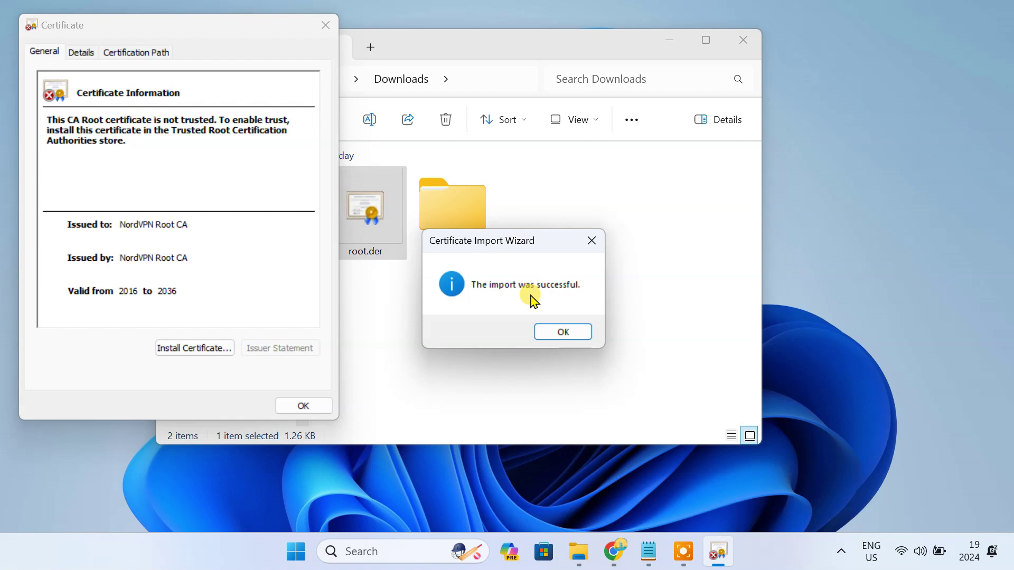
left_click(561, 333)
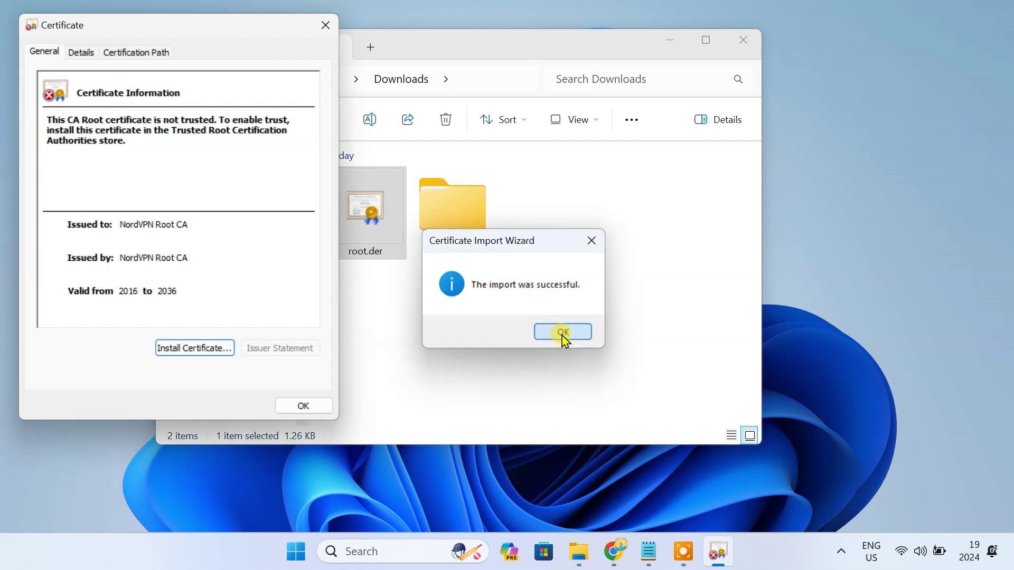
left_click(317, 407)
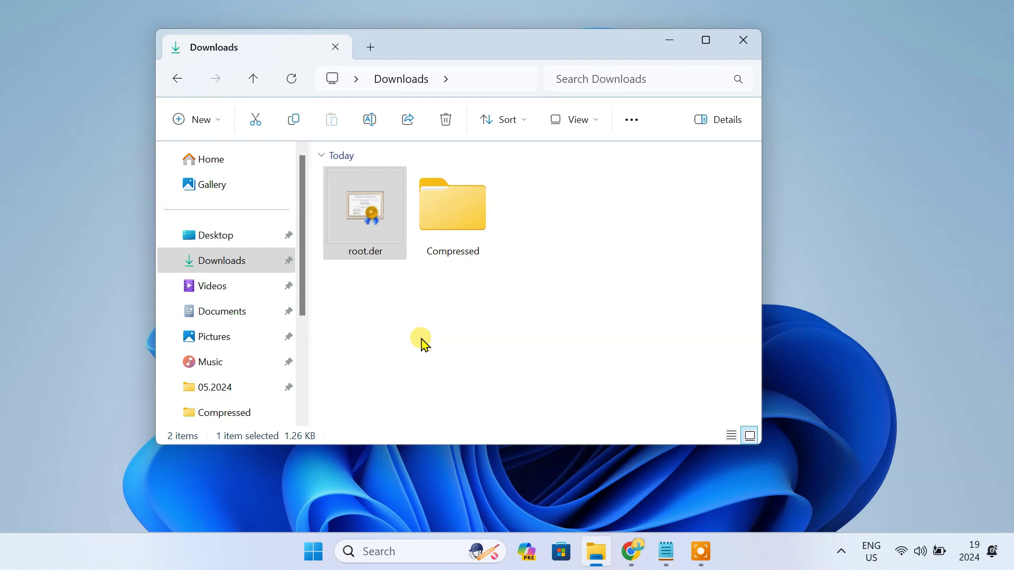
Minimize Downloads and launch certmgr.msc from the Run box
left_click(670, 43)
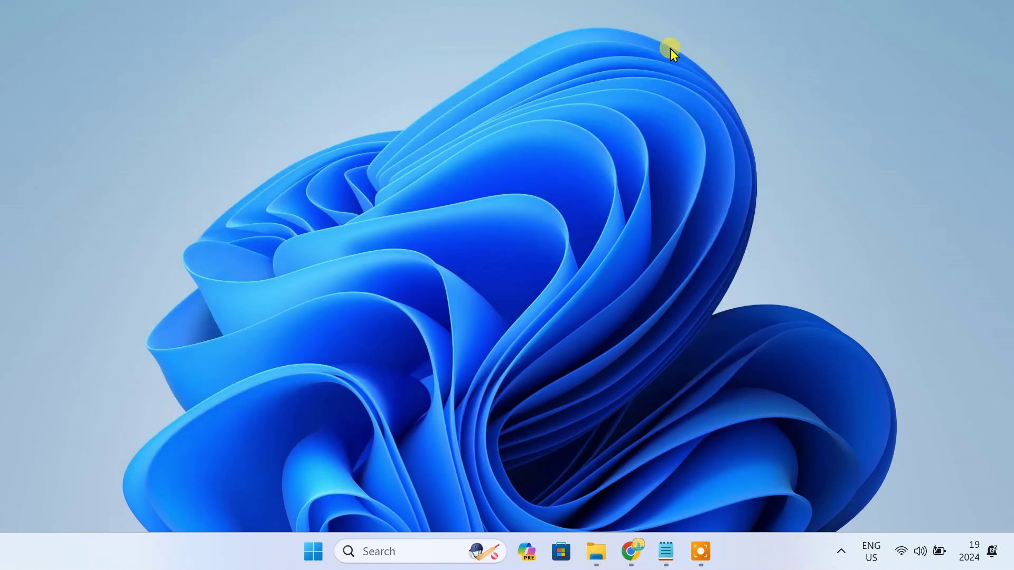
key("super+r")
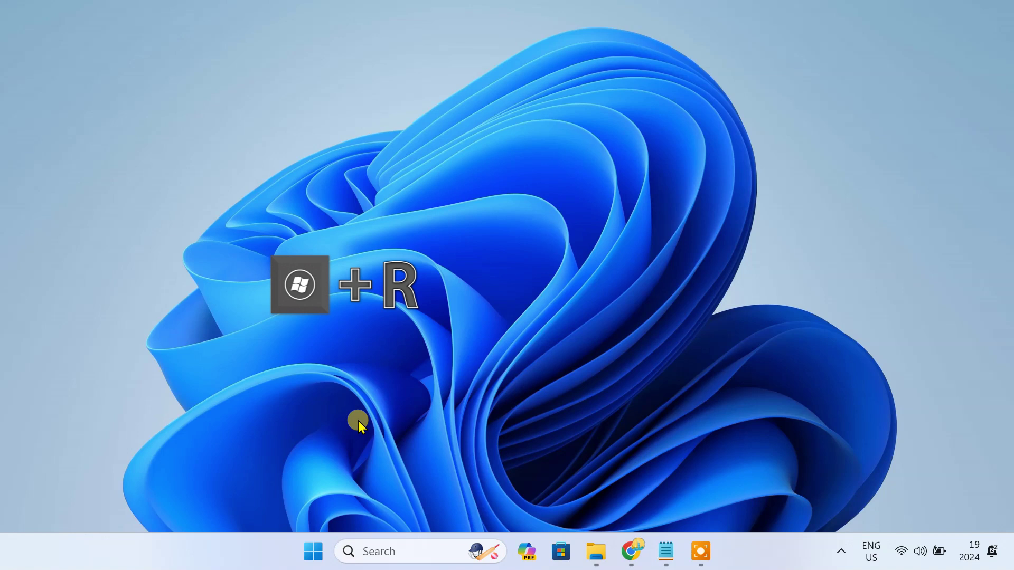
type("c")
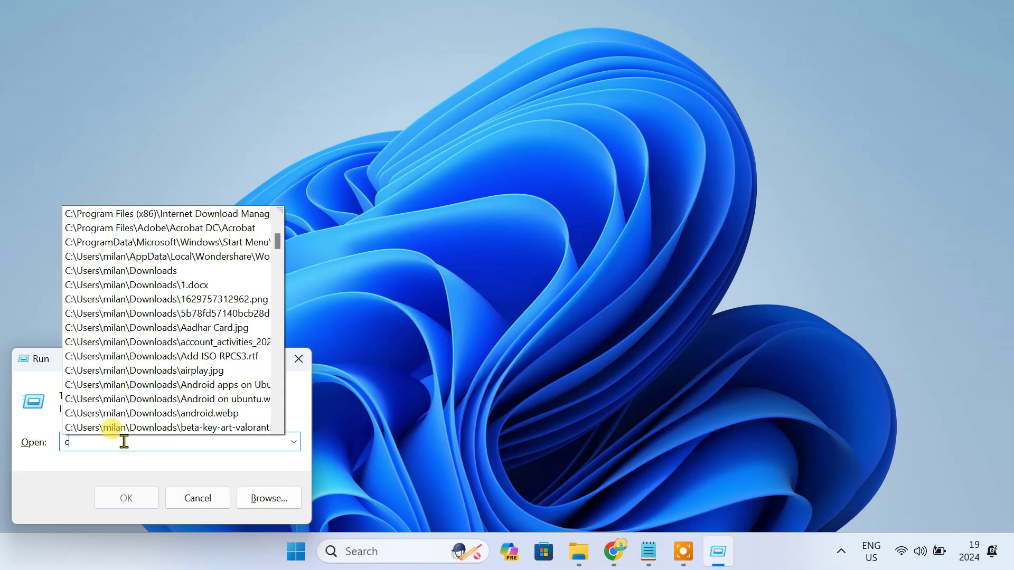
type("ertmgr.msc")
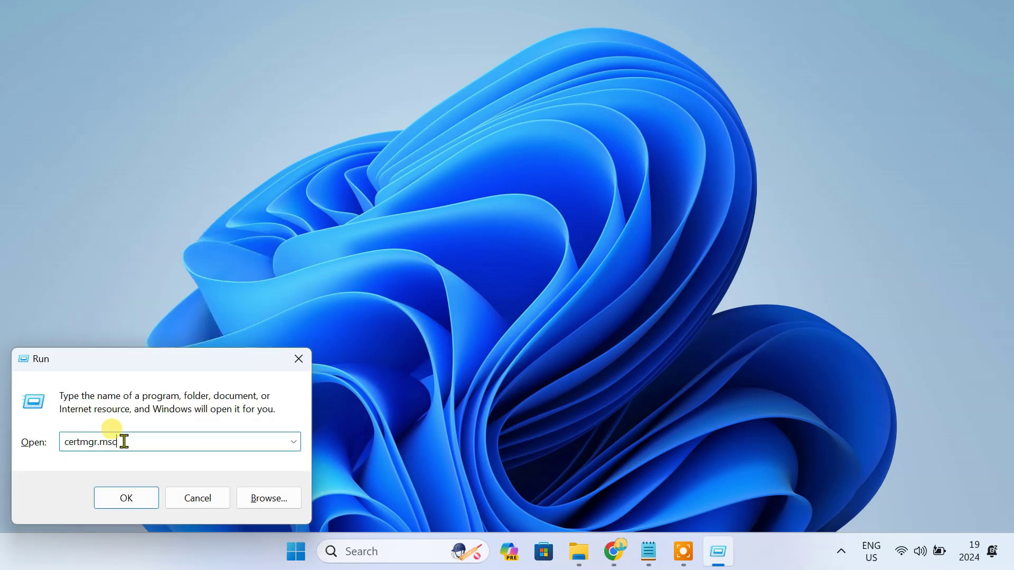
left_click_drag(125, 441, 61, 443)
left_click(138, 496)
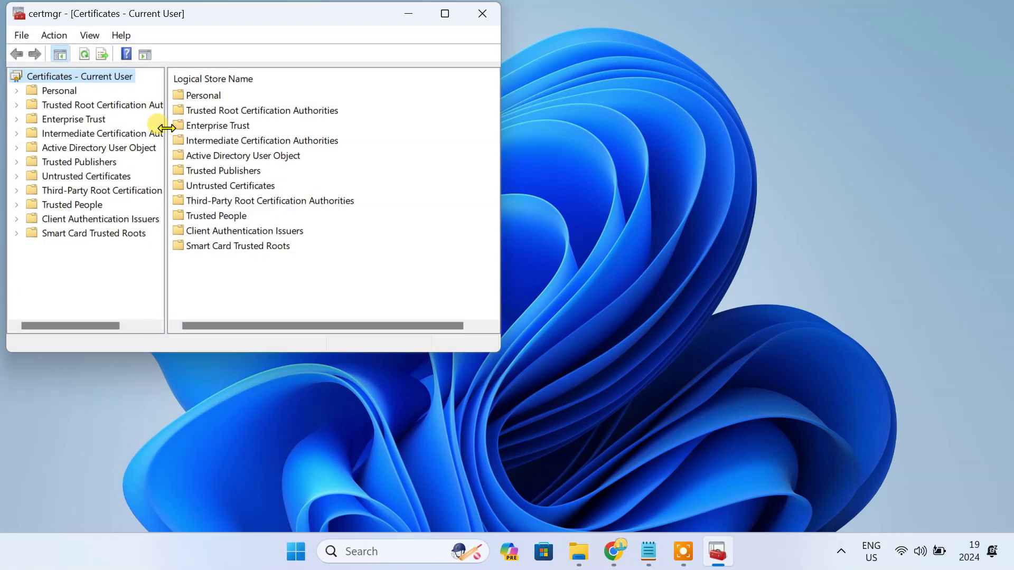
Open Trusted Root Certification Authorities > Certificates and open NordVPN Root CA's Properties
left_click_drag(165, 131, 217, 132)
left_click(146, 109)
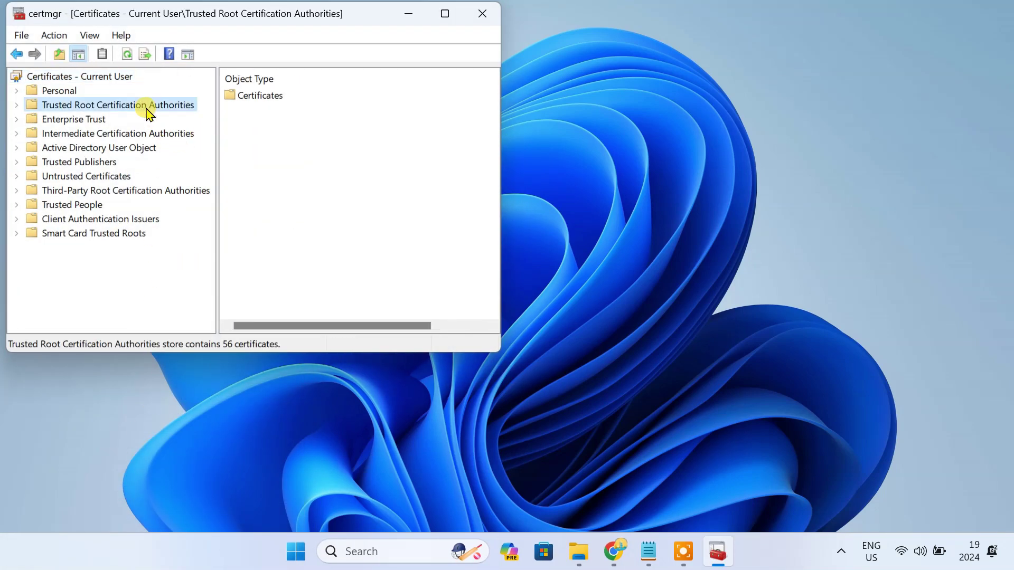
double_click(272, 99)
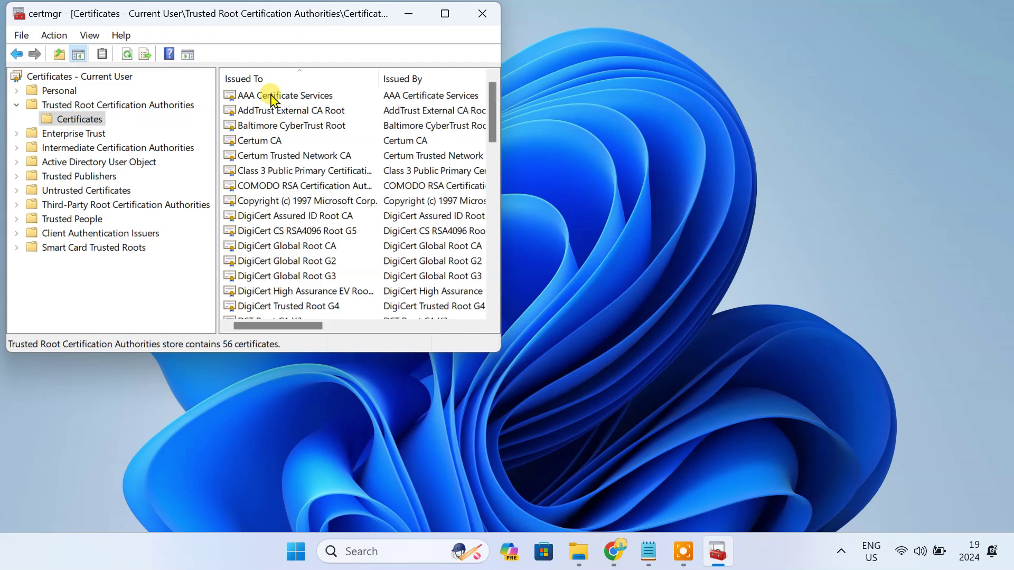
left_click_drag(493, 131, 515, 259)
left_click(299, 235)
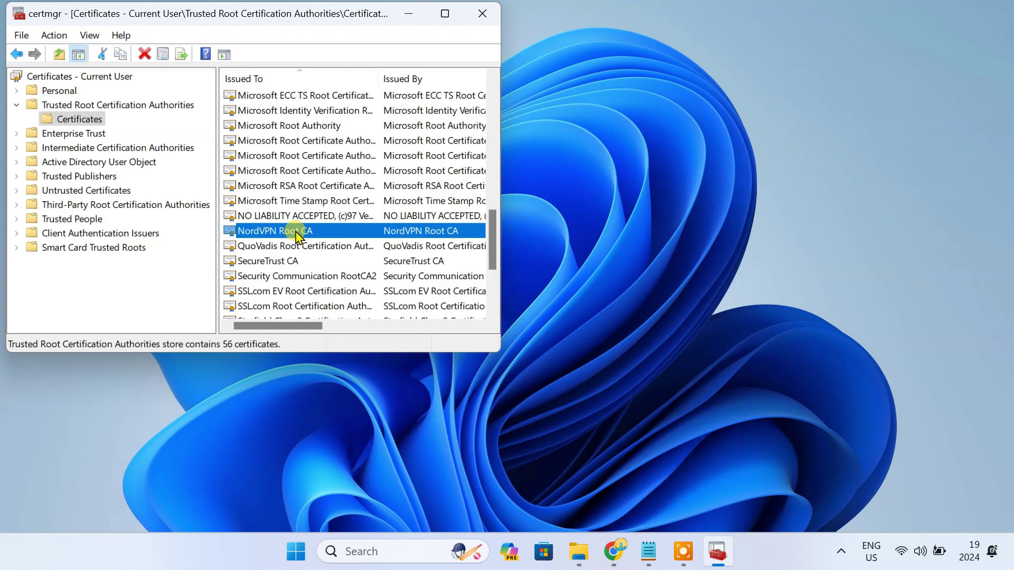
right_click(321, 231)
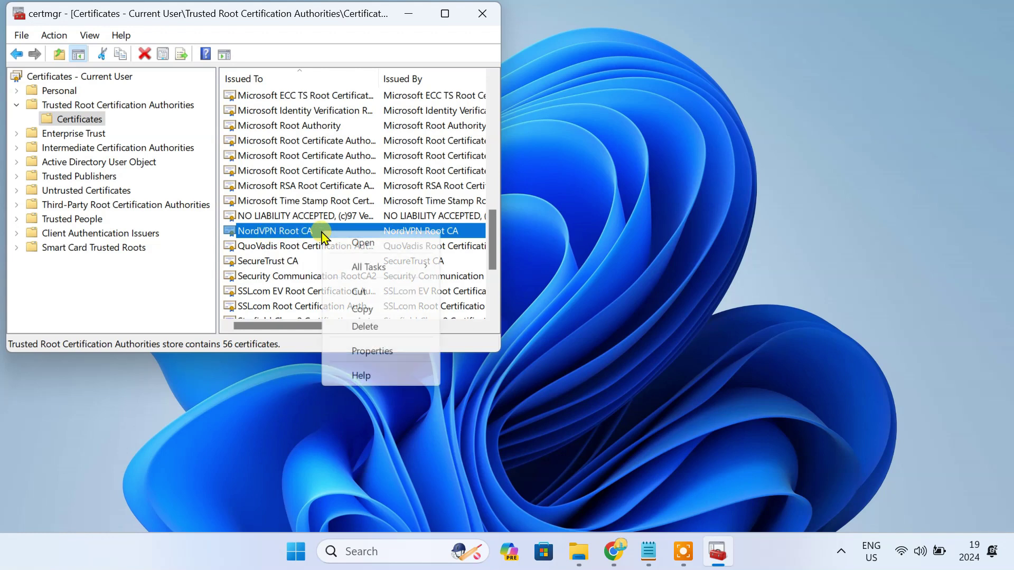
left_click(394, 353)
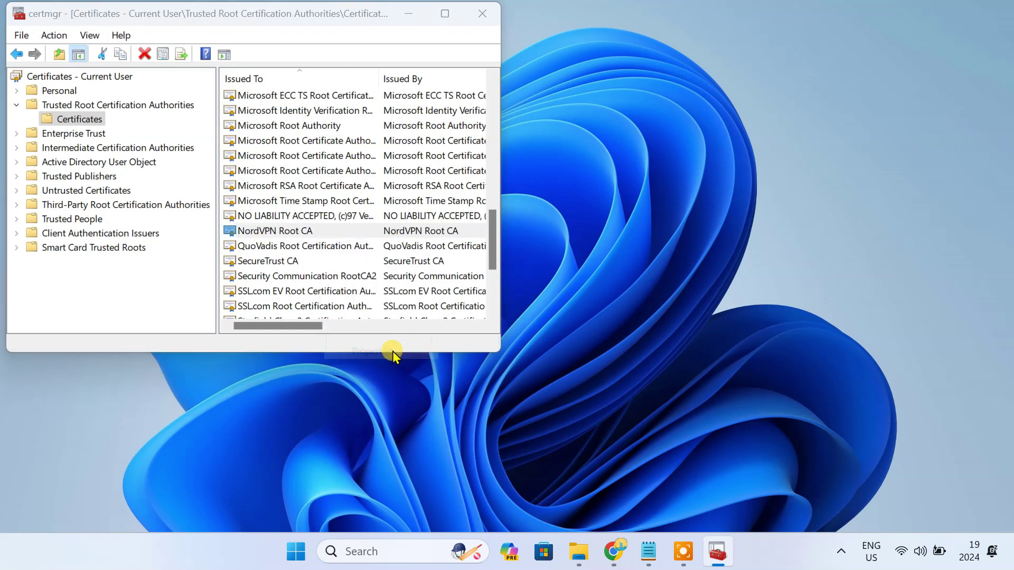
Enable only selected purposes and clear every purpose except Server Authentication
left_click(123, 170)
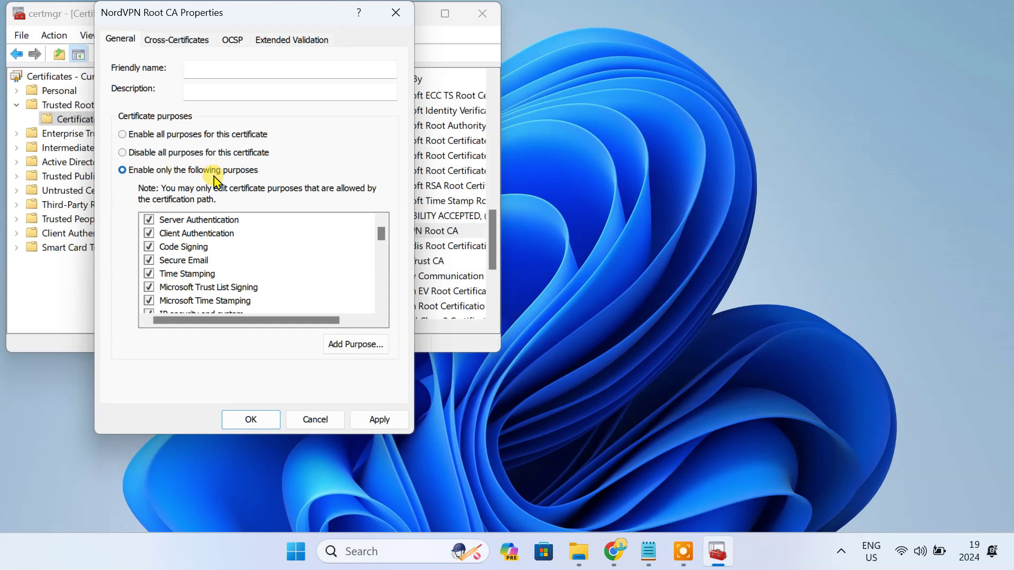
left_click(148, 233)
left_click(148, 247)
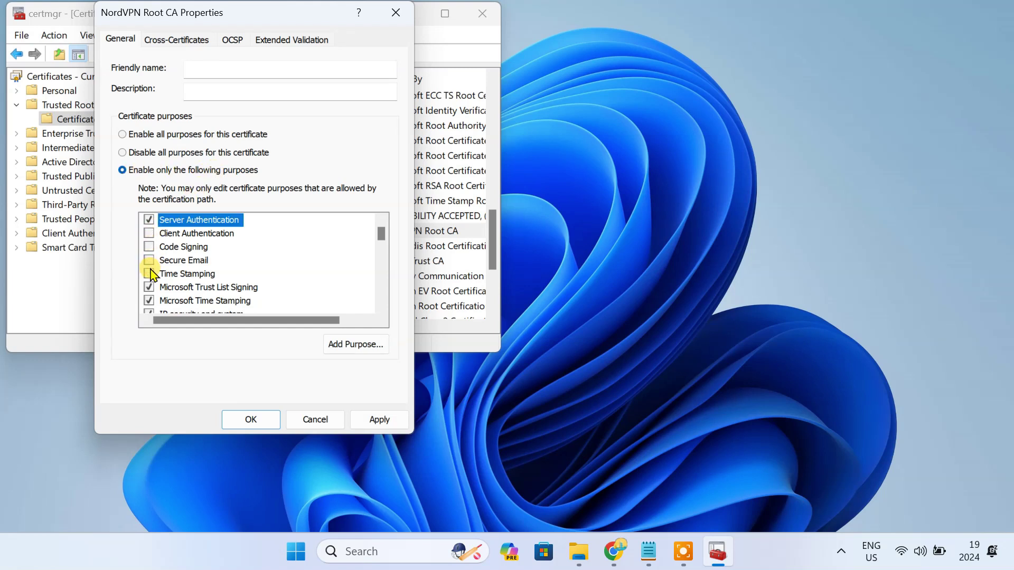
left_click(148, 286)
left_click(148, 301)
scroll(151, 306, "down", 2)
left_click(149, 233)
left_click(148, 247)
left_click(148, 259)
left_click(149, 274)
left_click(149, 286)
left_click(148, 301)
scroll(151, 306, "down", 2)
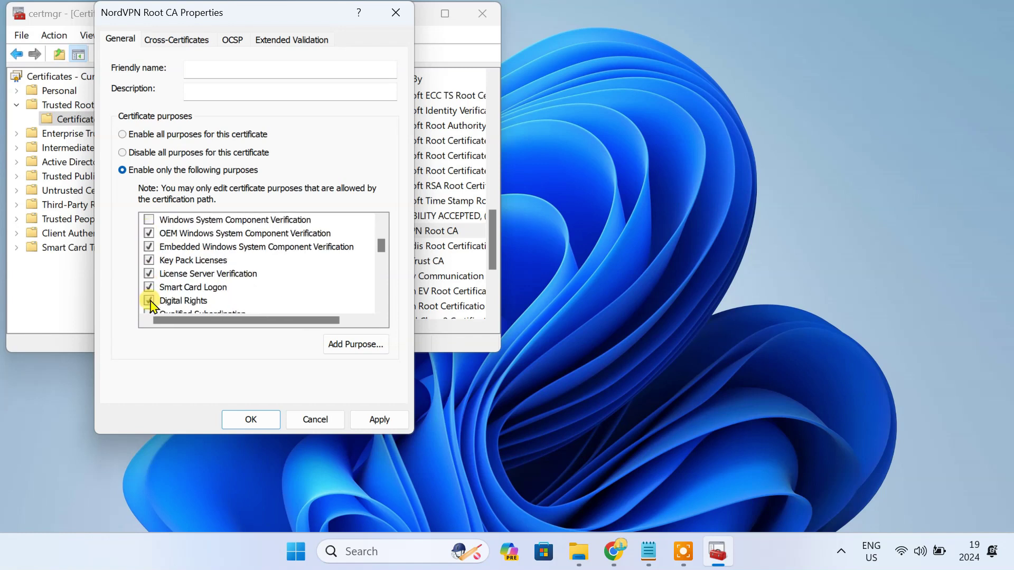
left_click(148, 233)
left_click(148, 247)
left_click(149, 300)
scroll(151, 304, "down", 2)
left_click(149, 233)
left_click(149, 246)
left_click(148, 260)
left_click(148, 274)
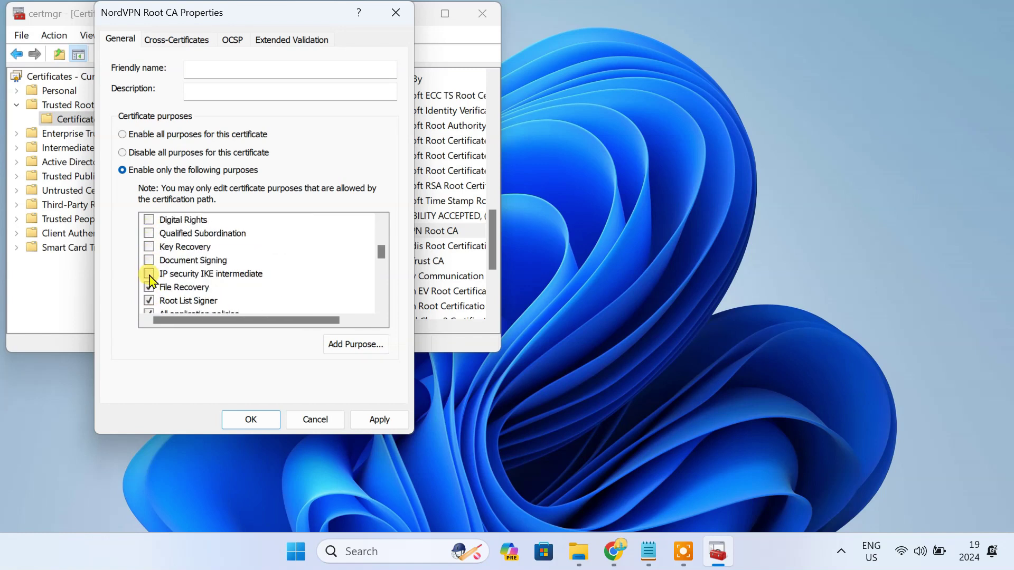
left_click(148, 287)
left_click(148, 301)
scroll(150, 303, "down", 2)
left_click(149, 233)
left_click(149, 247)
left_click(148, 260)
left_click(148, 300)
scroll(150, 304, "down", 2)
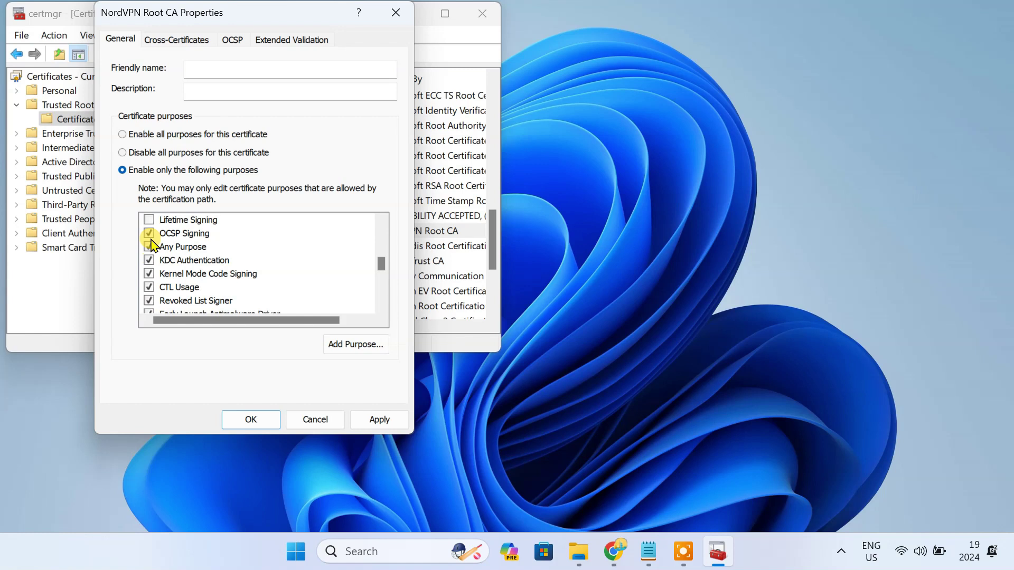
left_click(148, 233)
left_click(149, 260)
left_click(149, 300)
scroll(150, 303, "down", 2)
left_click(148, 233)
left_click(148, 260)
left_click(148, 274)
left_click(149, 286)
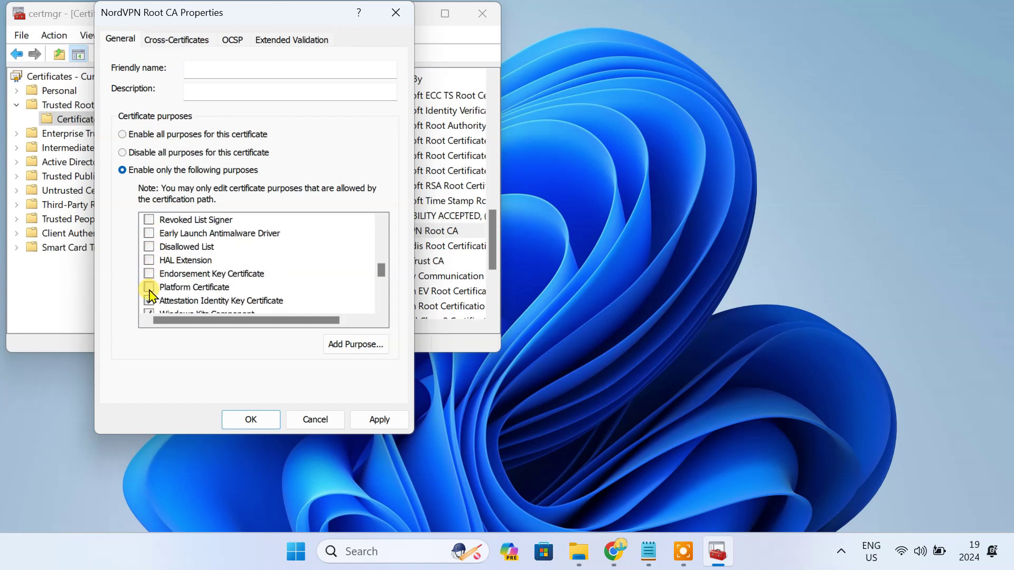
left_click(148, 300)
scroll(150, 304, "down", 2)
left_click(149, 233)
left_click(149, 246)
left_click(149, 260)
left_click(148, 273)
left_click(148, 300)
scroll(150, 304, "down", 2)
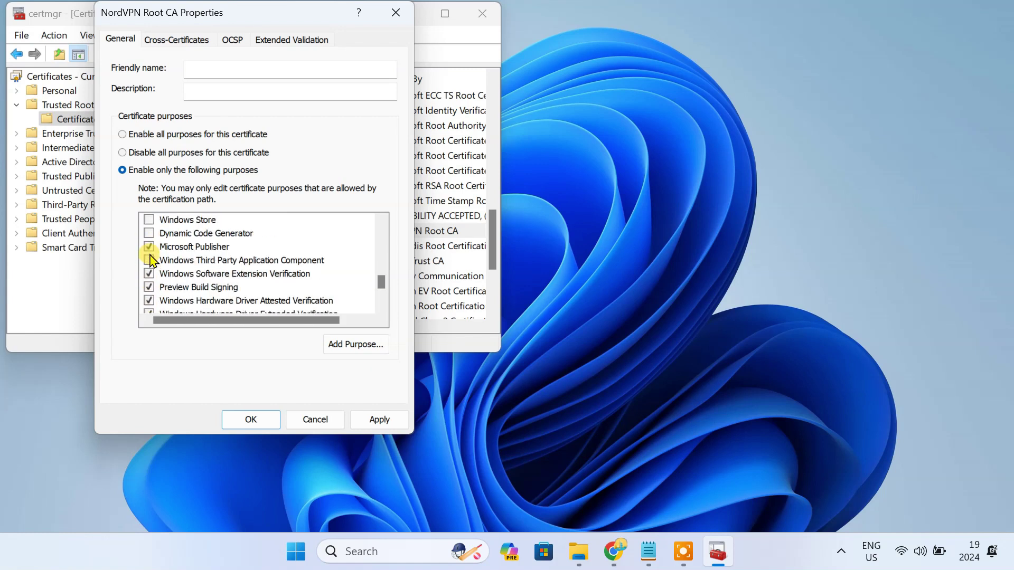
left_click(149, 274)
left_click(148, 301)
scroll(150, 304, "down", 2)
left_click(148, 219)
left_click(149, 233)
left_click(148, 247)
left_click(149, 260)
left_click(148, 287)
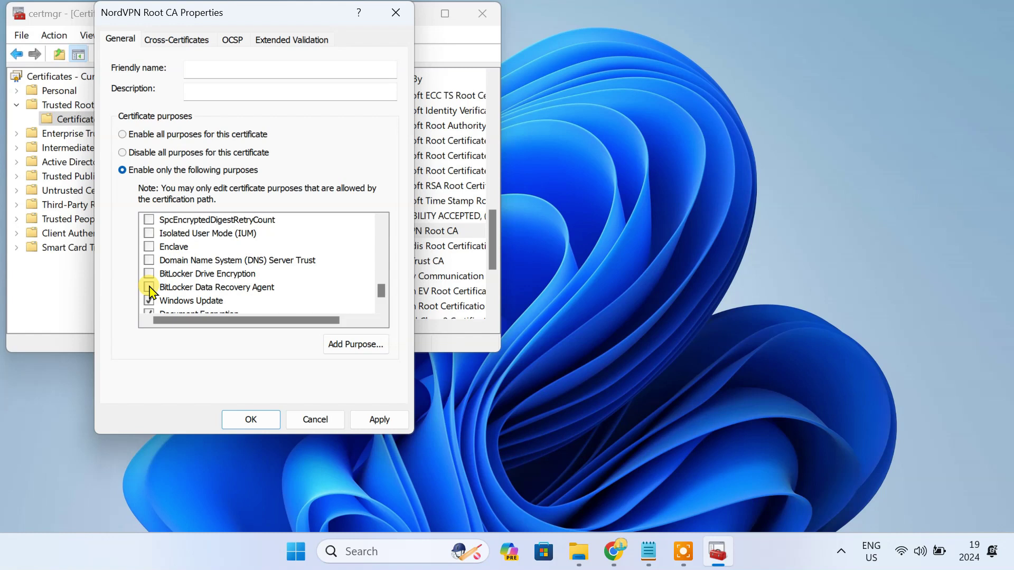
left_click(149, 301)
scroll(151, 296, "down", 2)
left_click(148, 287)
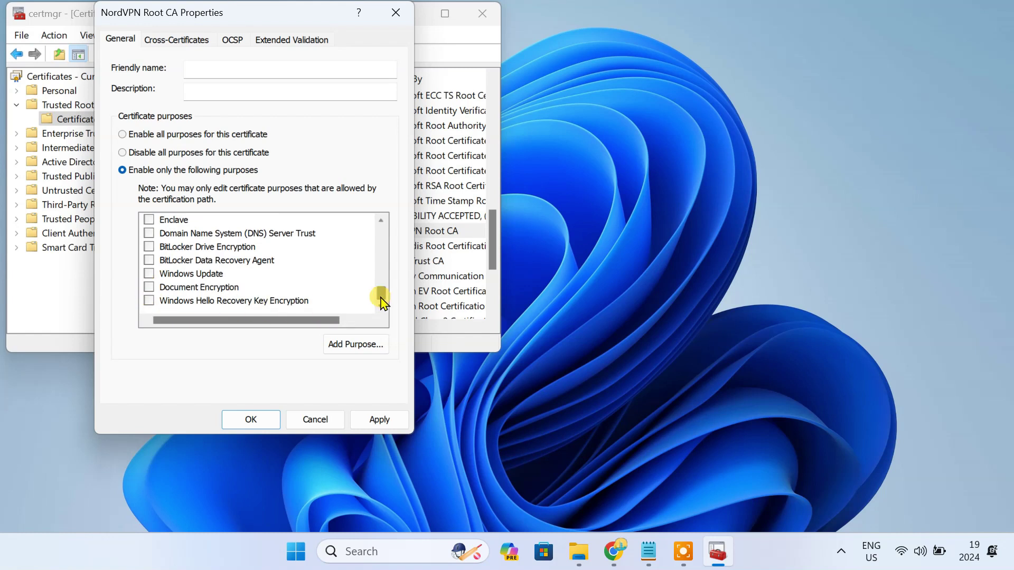
Apply the Server Authentication-only setting, confirm with OK, and close Certificate Manager
left_click_drag(381, 297, 378, 231)
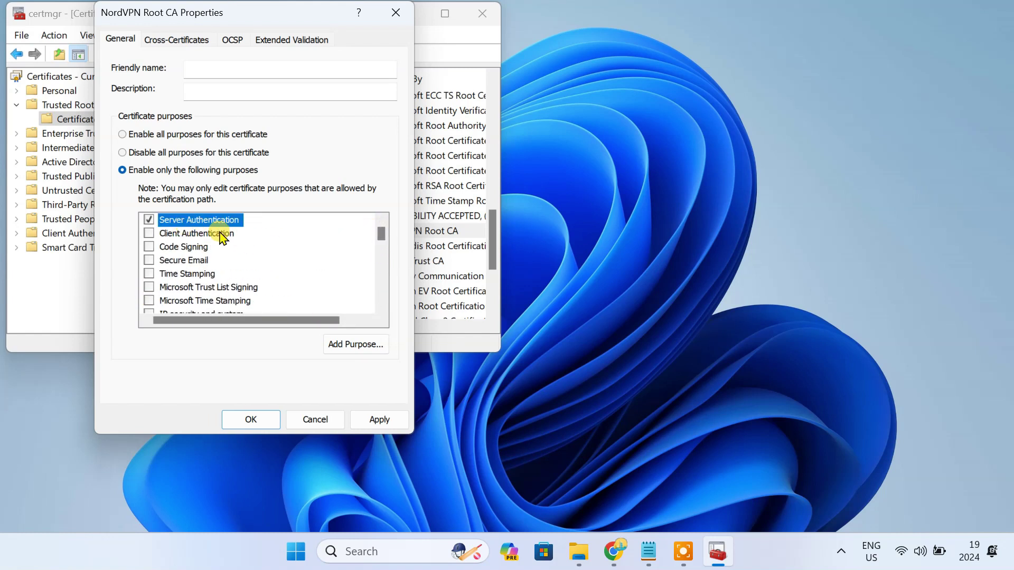
left_click(382, 420)
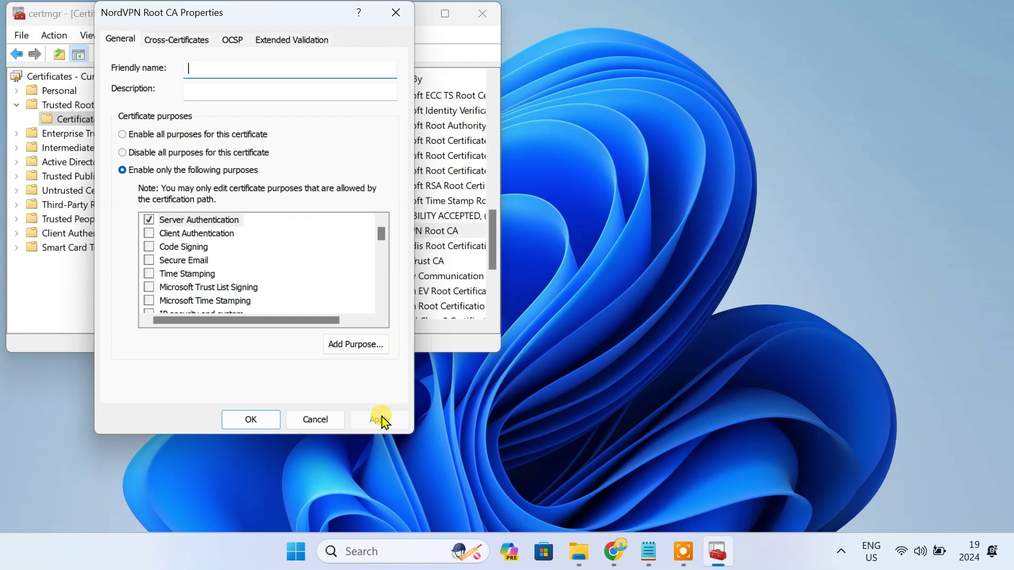
left_click(260, 421)
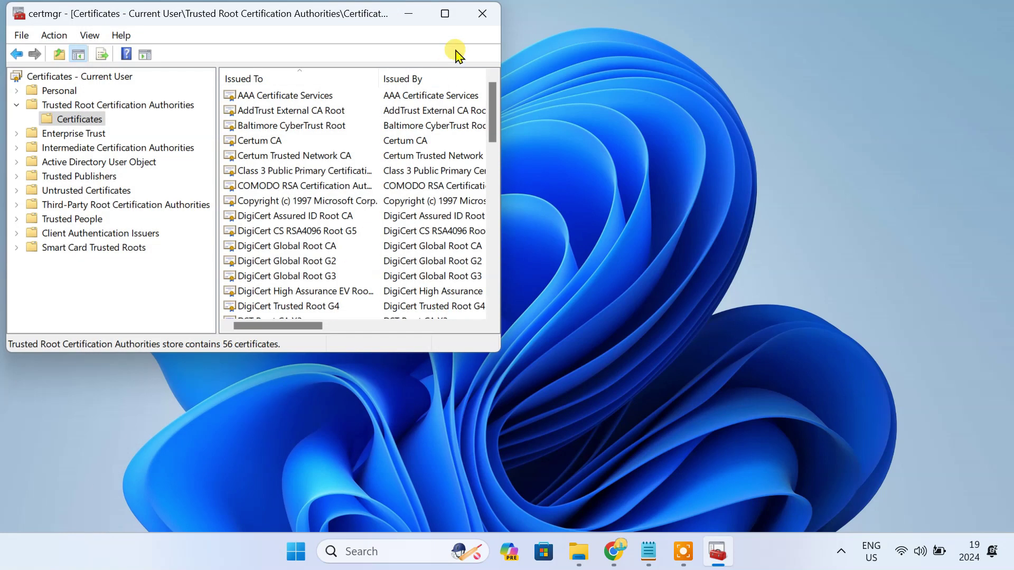
left_click(478, 18)
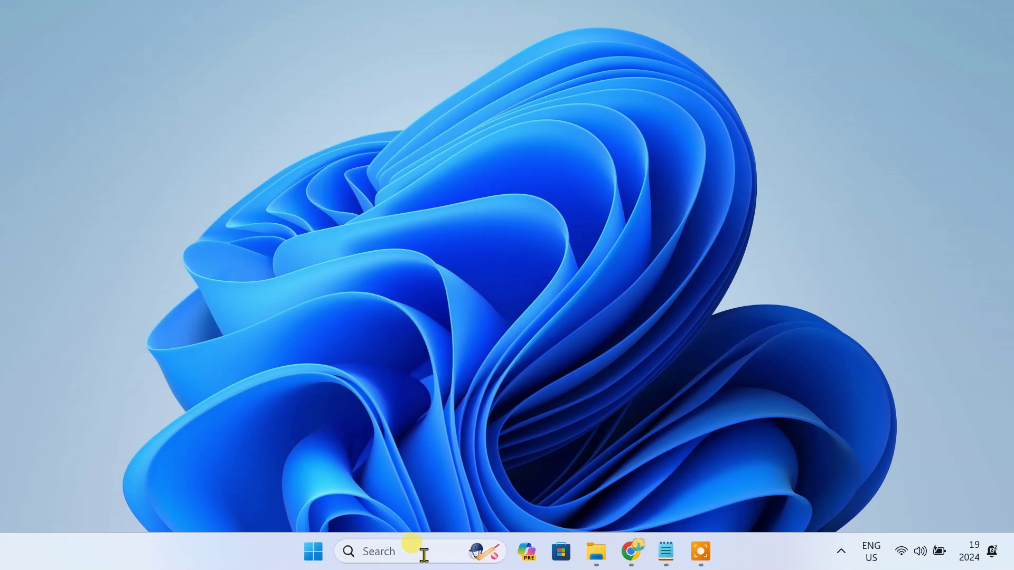
Open Control Panel's Network and Sharing Center via Network and Internet
left_click(421, 553)
type("control")
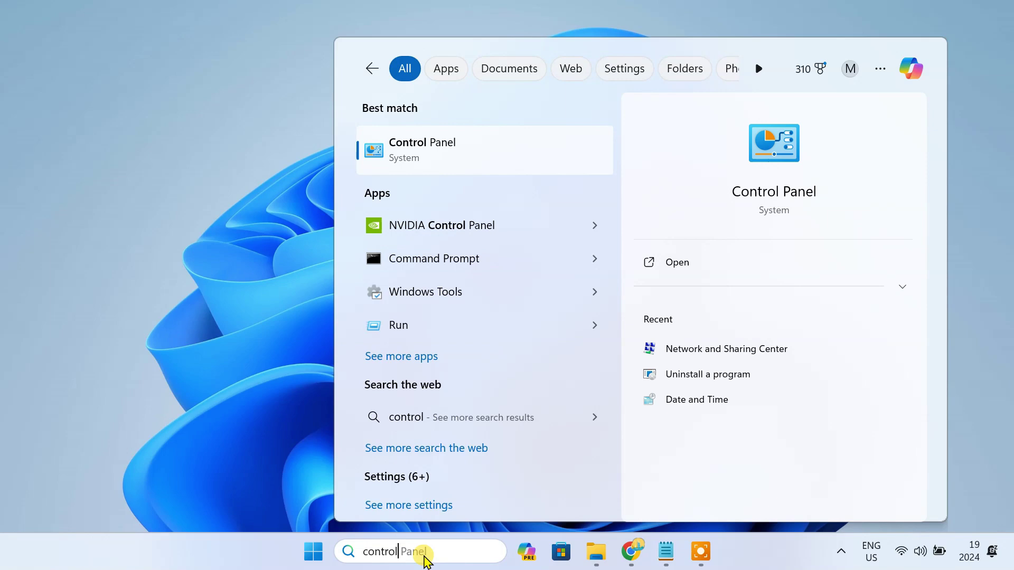
left_click(466, 154)
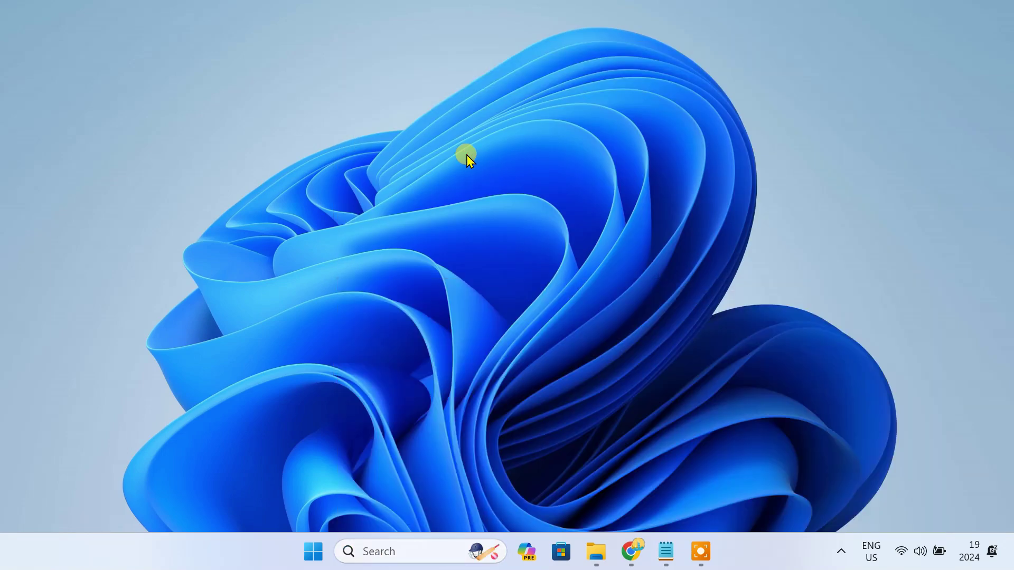
left_click(362, 263)
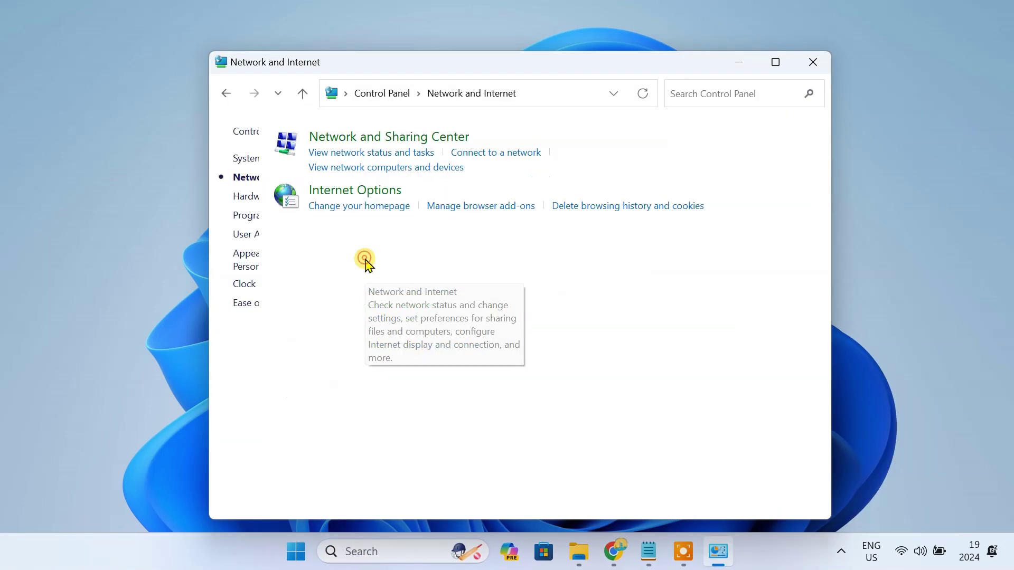
left_click(456, 142)
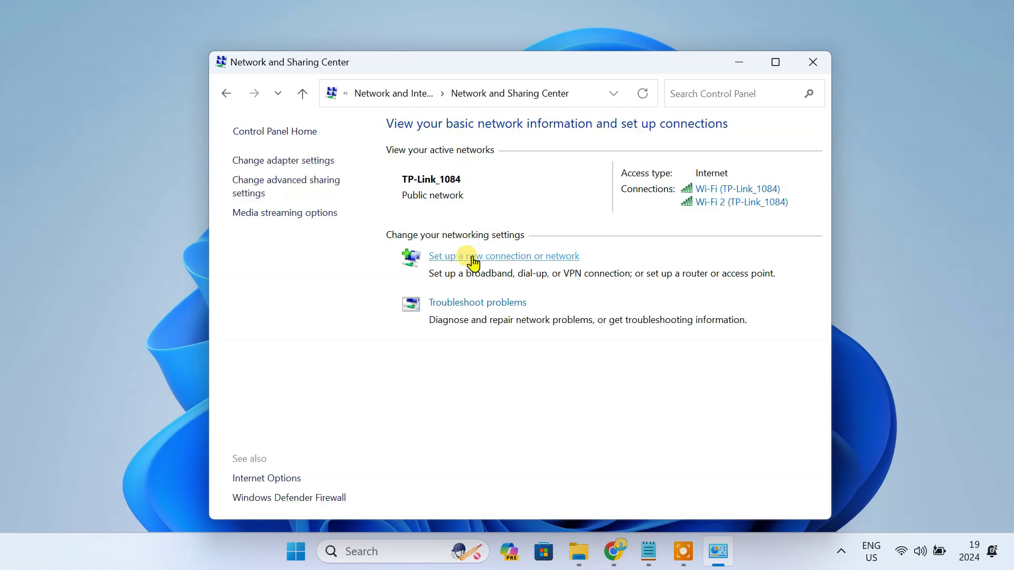
Set up a new Connect to a workplace connection using the Internet connection (VPN)
left_click(471, 258)
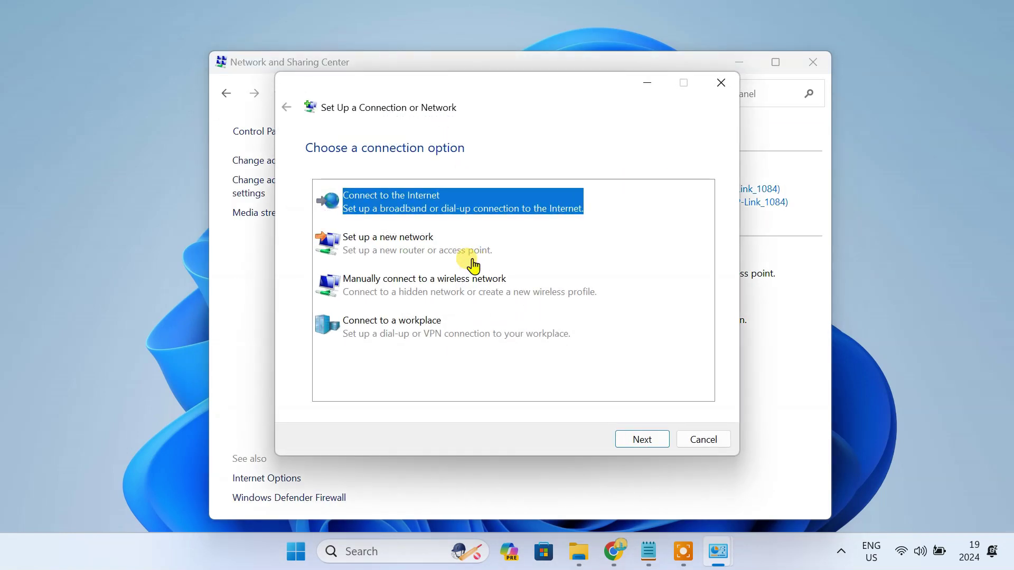
left_click(415, 329)
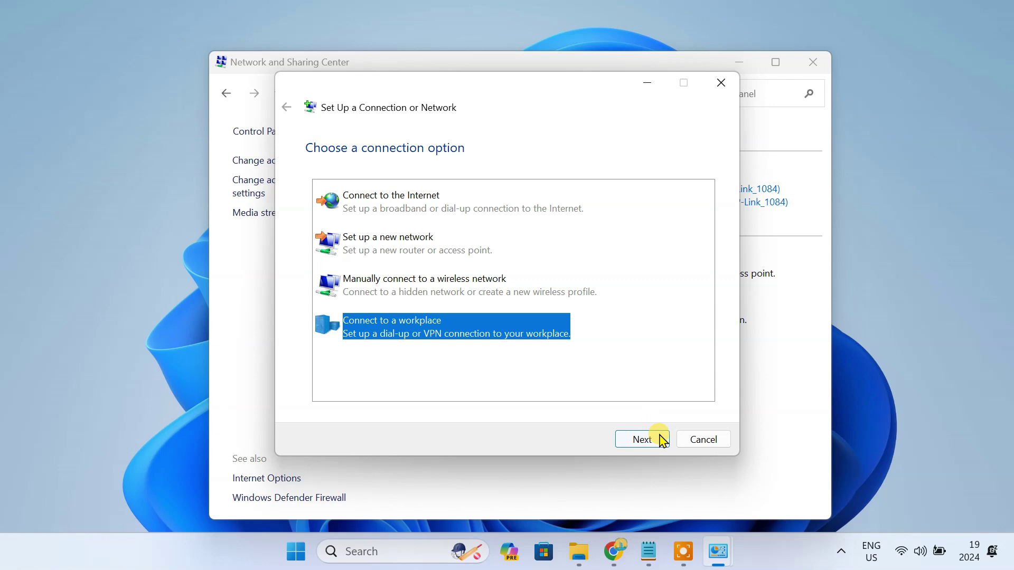
left_click(641, 439)
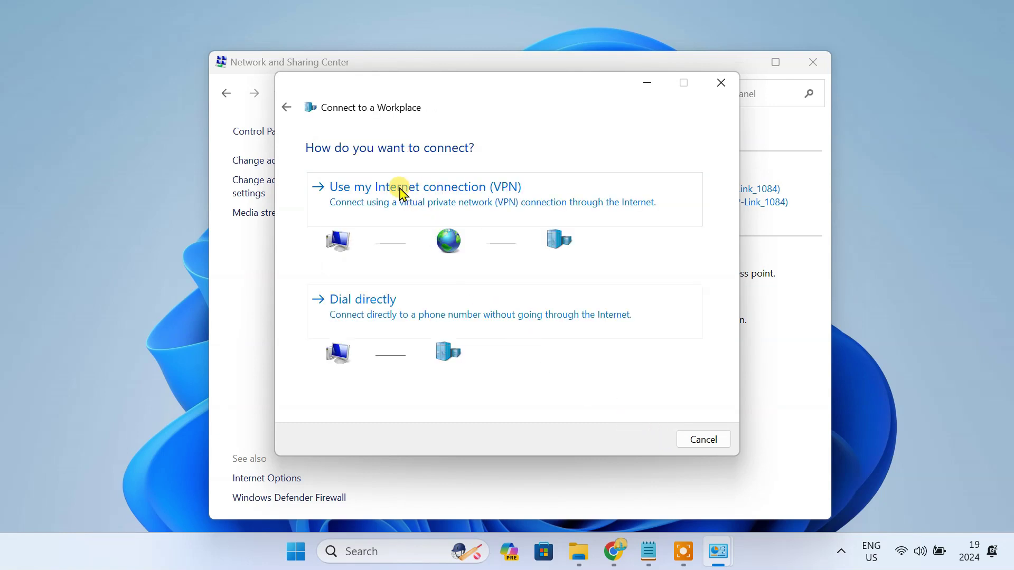
left_click(401, 191)
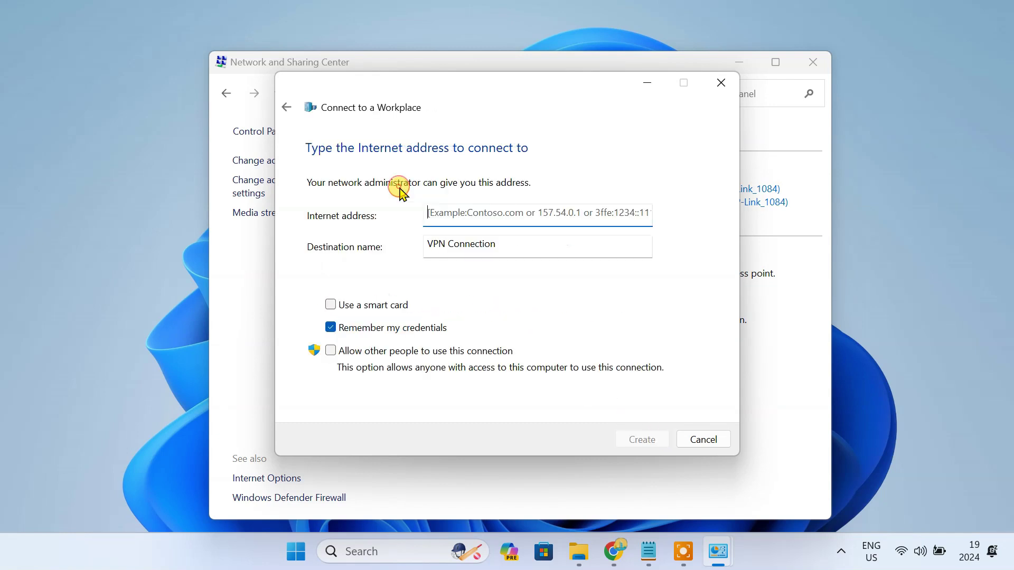
left_click(495, 218)
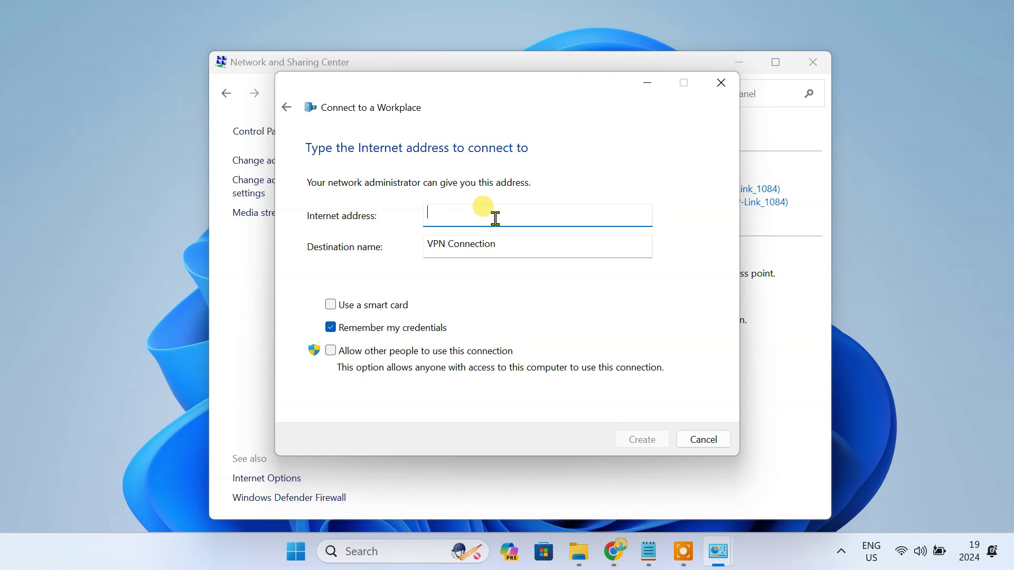
Copy the nordvpn.com/servers/tools link from the notes and load it in Chrome
left_click(649, 551)
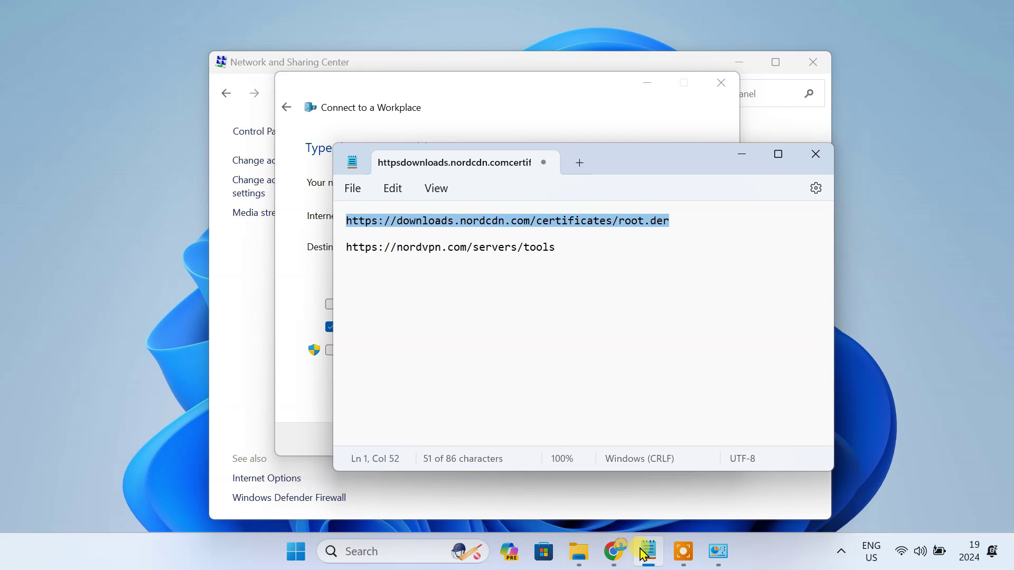
left_click_drag(345, 247, 558, 247)
key("ctrl+c")
left_click(613, 551)
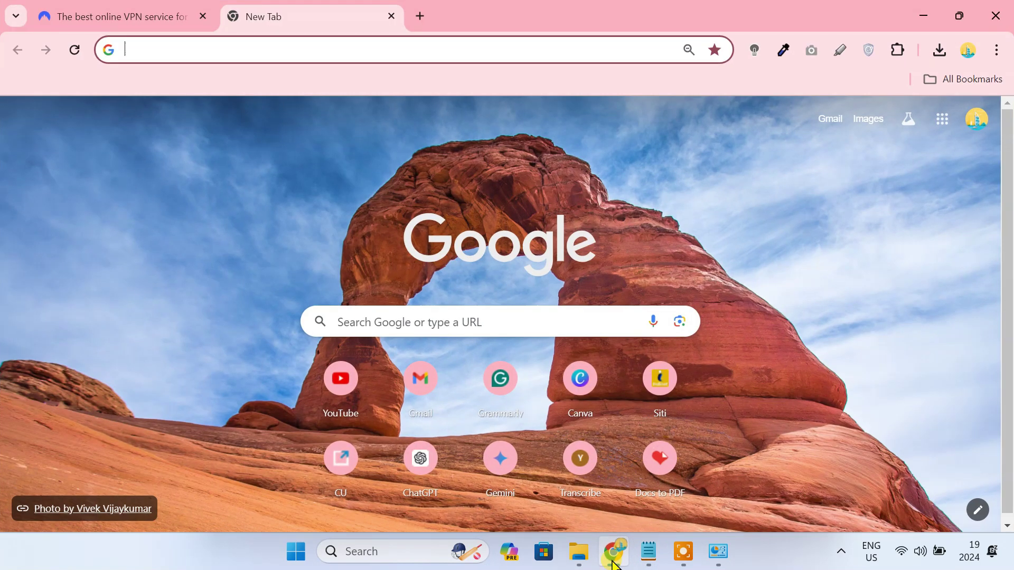
left_click(249, 49)
key("ctrl+v")
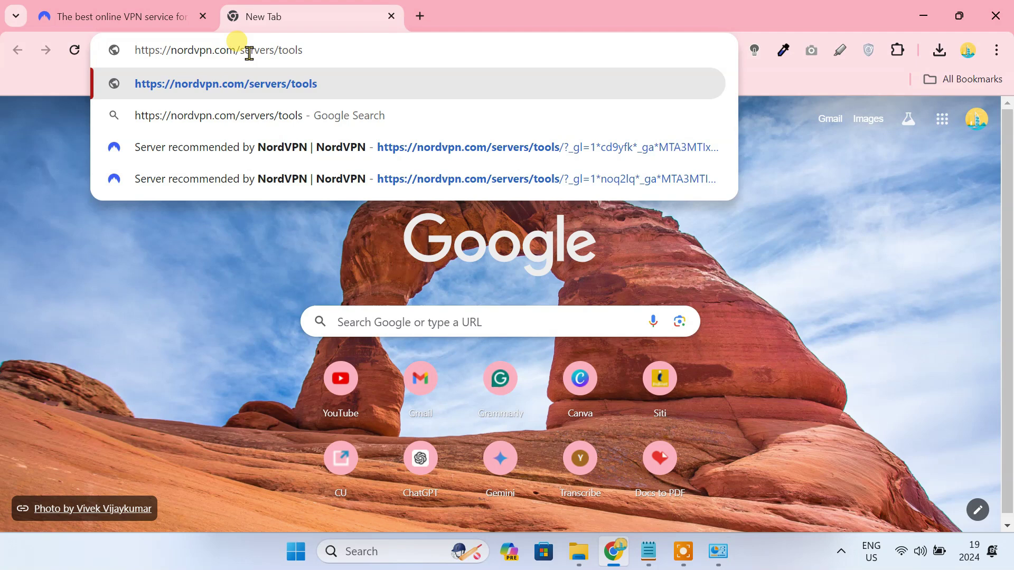
key("Return")
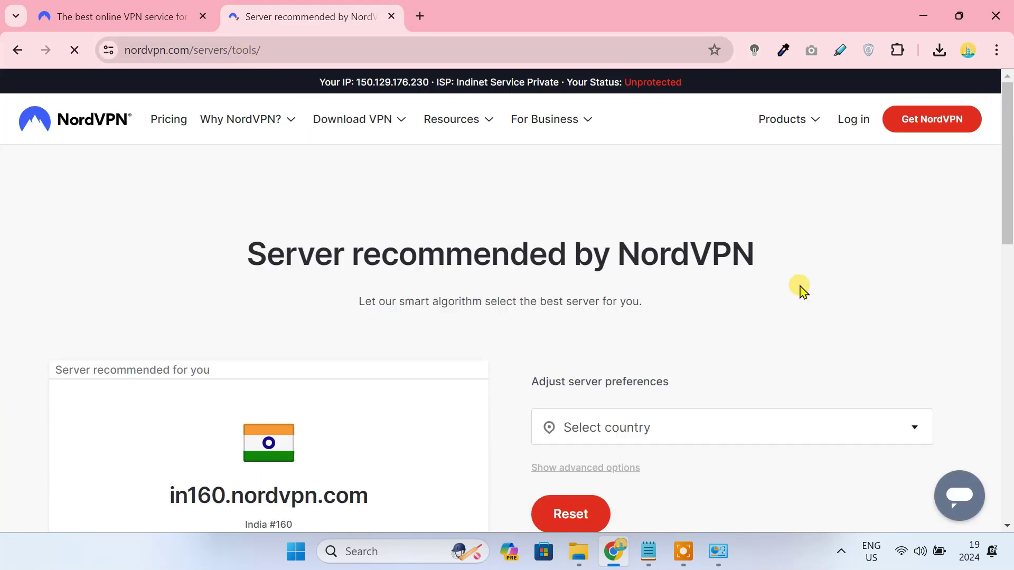
Choose United States as the country and select the recommended hostname us8246.nordvpn.com
scroll(799, 290, "down", 3)
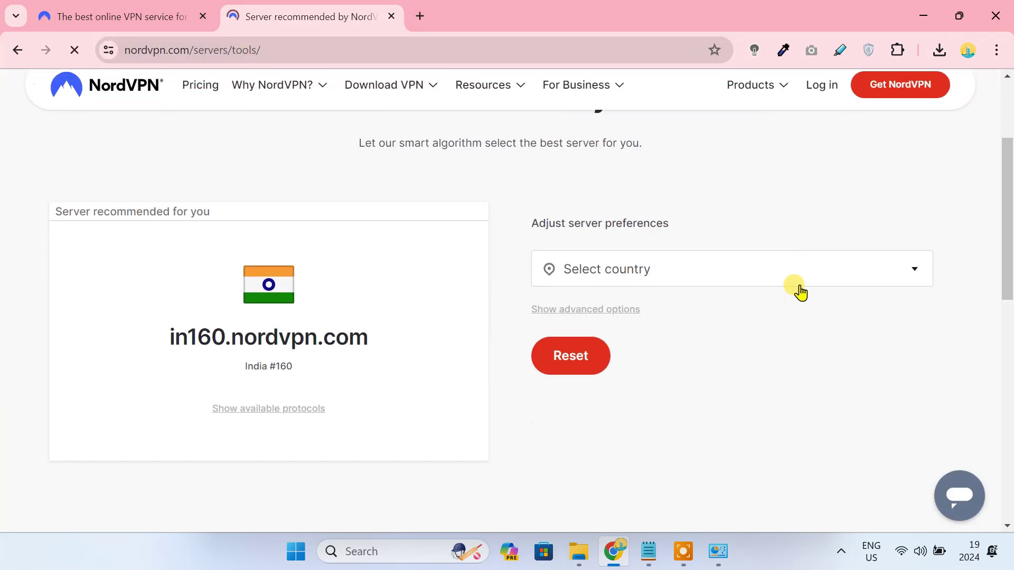
left_click(628, 284)
left_click_drag(925, 365, 928, 446)
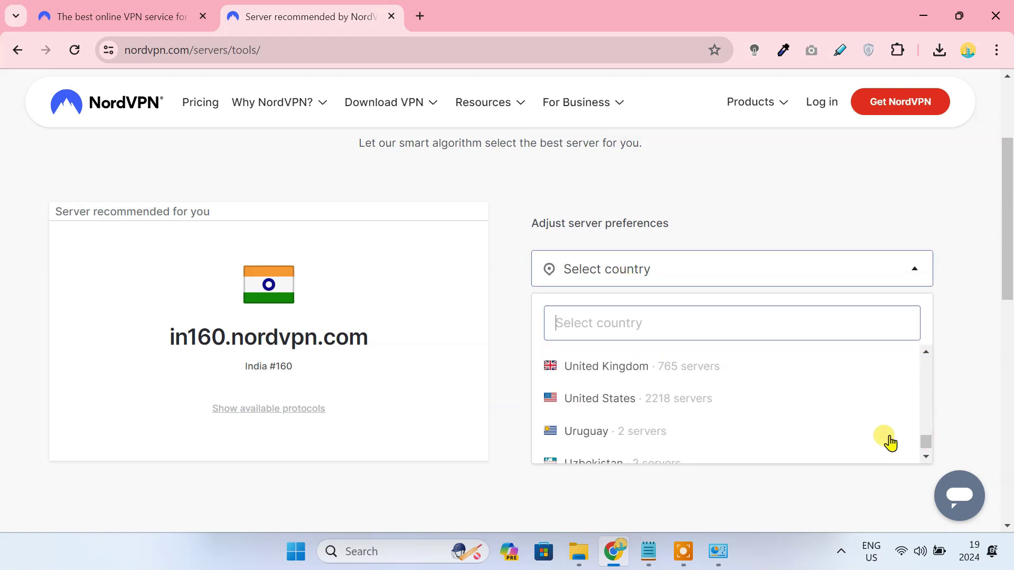
left_click(633, 400)
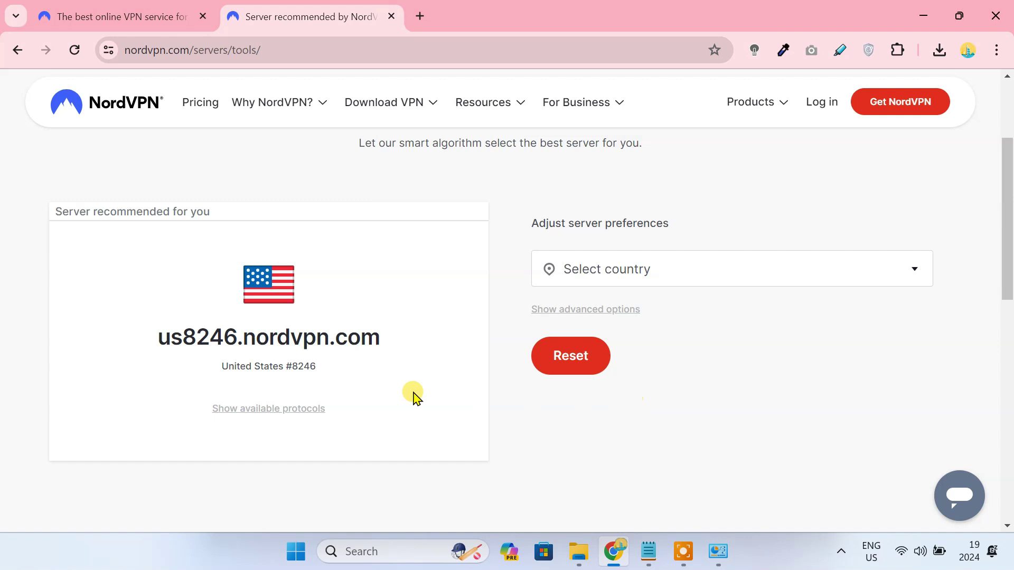
left_click_drag(158, 337, 390, 349)
key("ctrl+c")
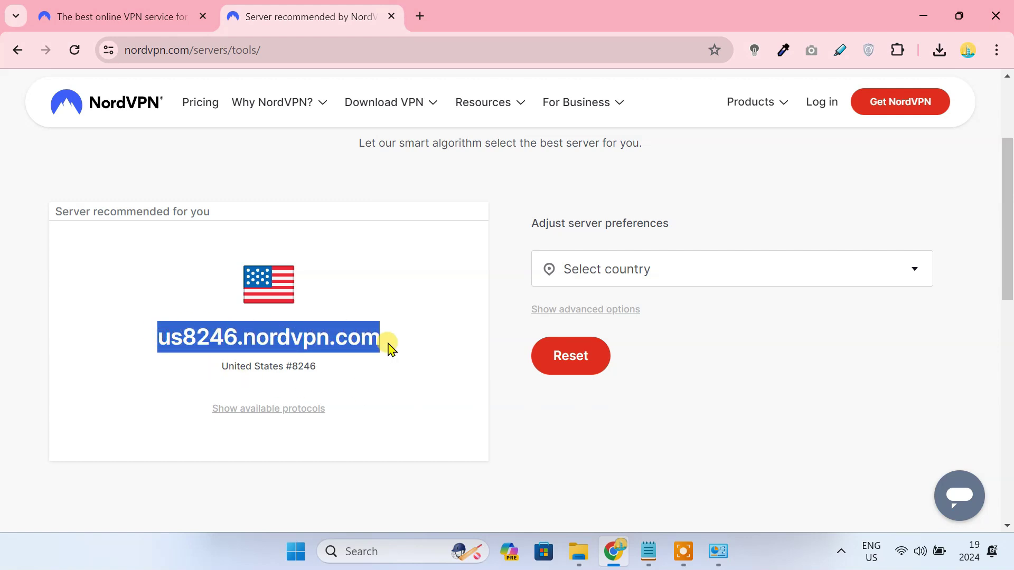
Create the NordVPN USA VPN to us8246.nordvpn.com and select it in Network Connections
left_click(923, 15)
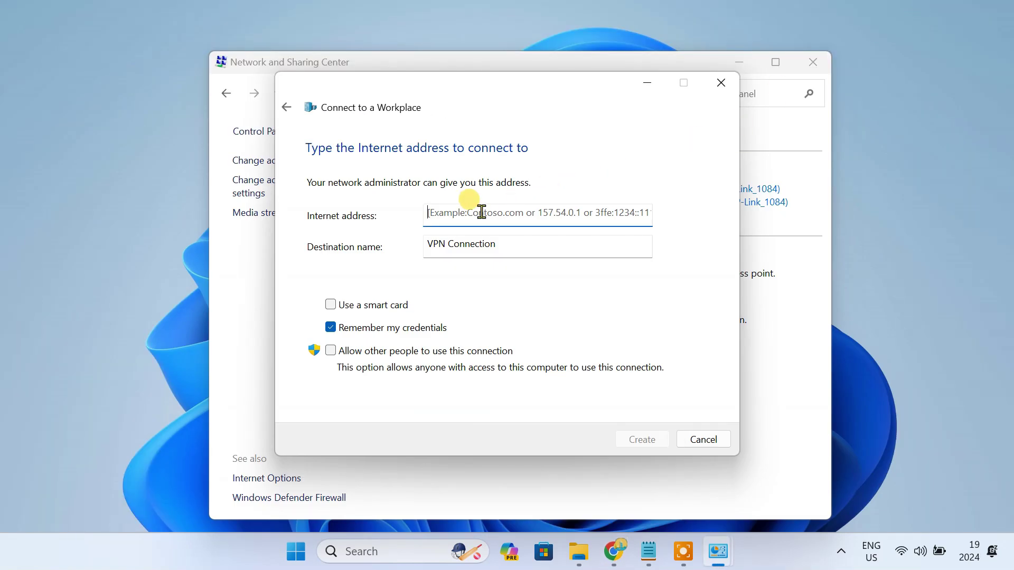
key("ctrl+v")
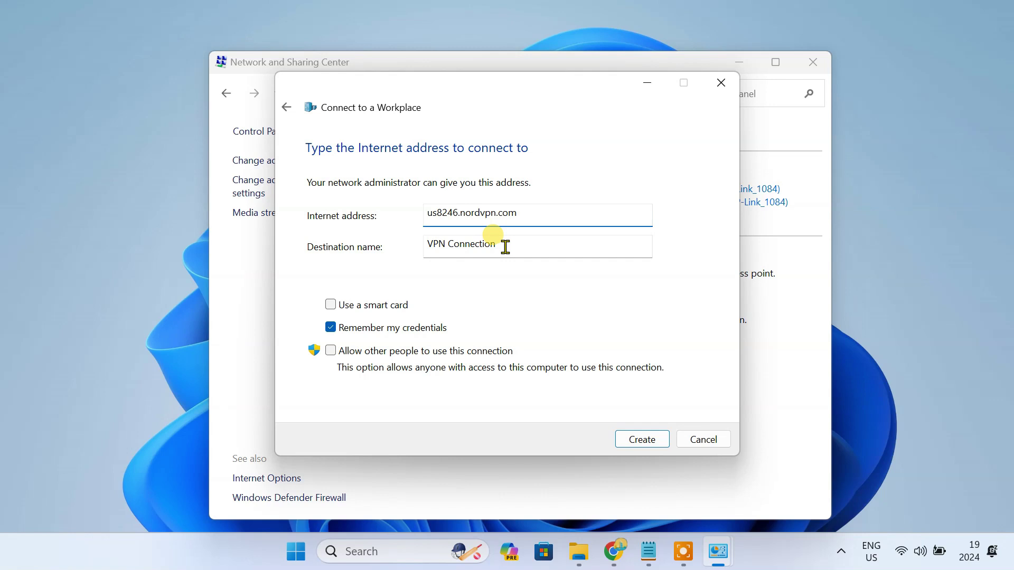
left_click_drag(502, 245, 407, 249)
key("BackSpace")
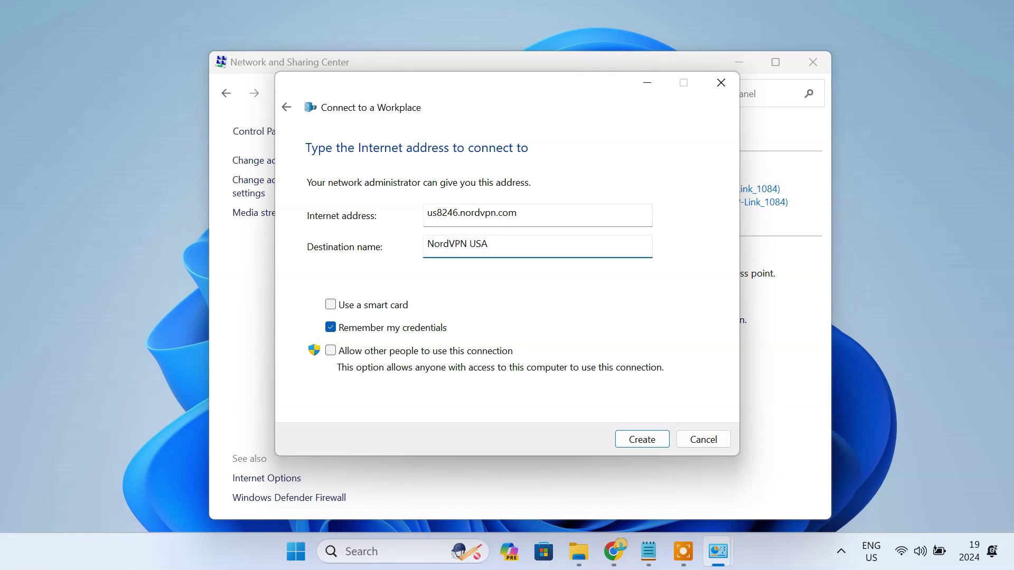
left_click(638, 440)
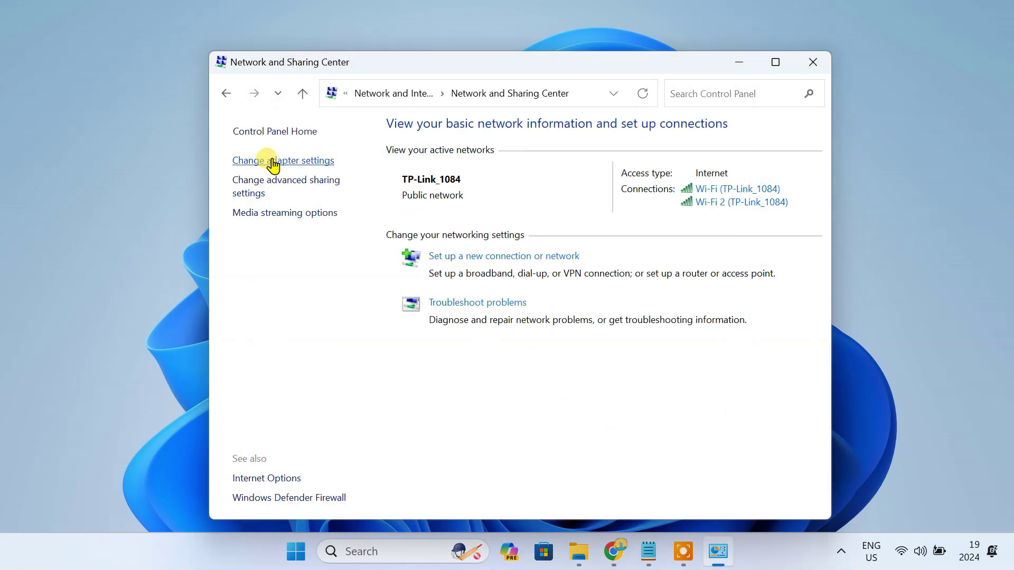
left_click(297, 162)
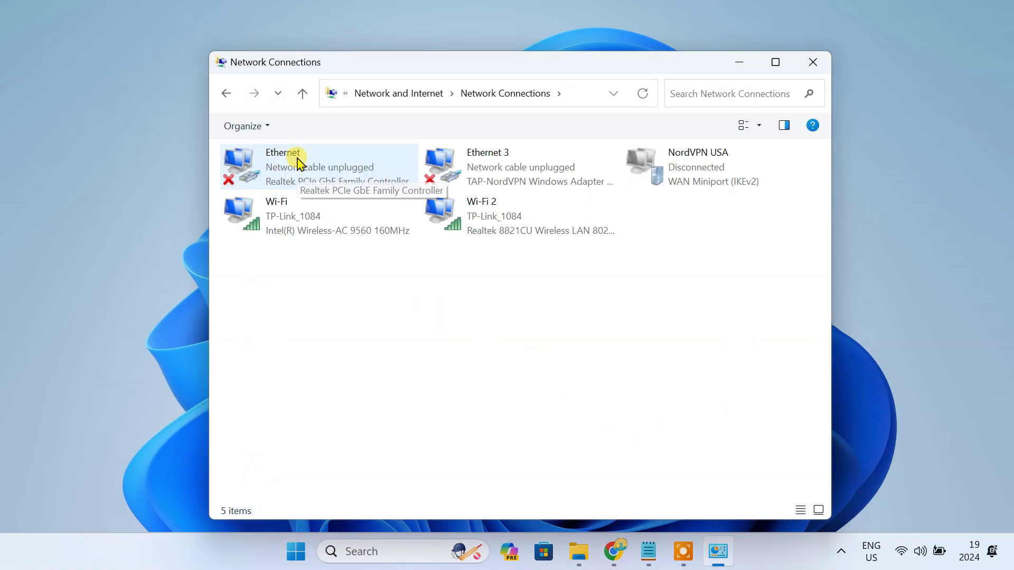
left_click(700, 158)
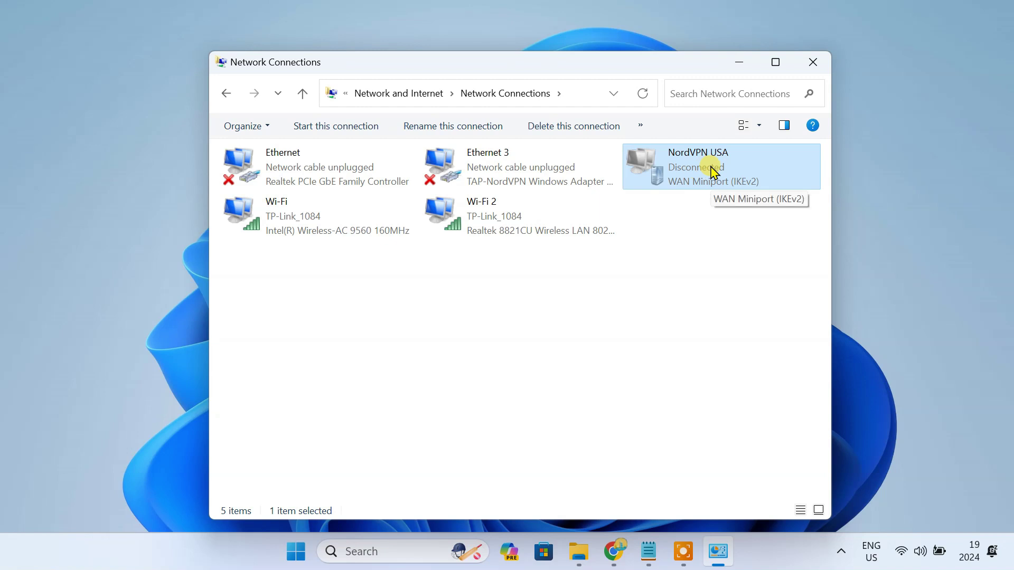
In NordVPN USA's Security properties, set the VPN type to IKEv2 with required encryption
right_click(713, 170)
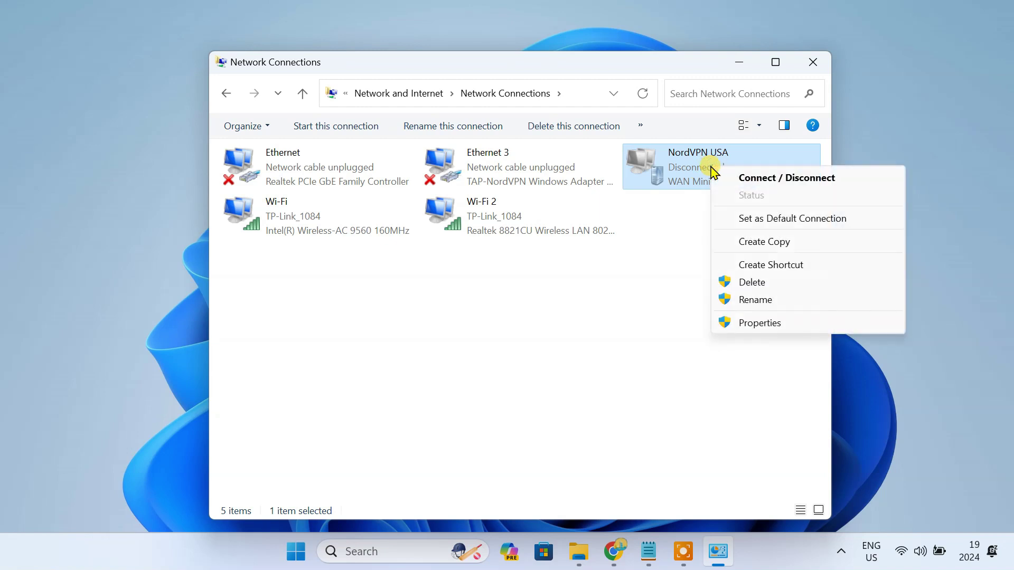
left_click(780, 325)
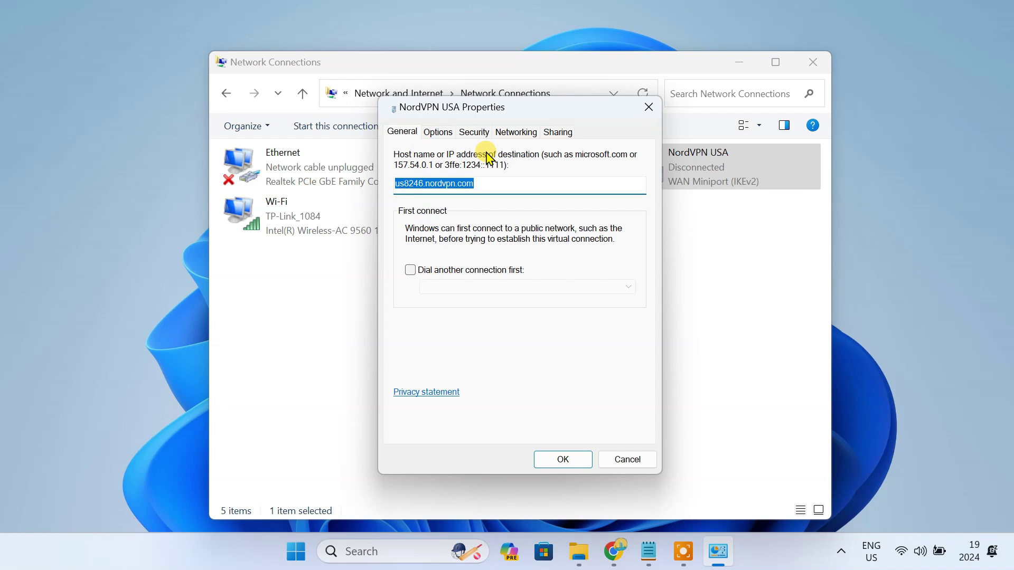
left_click(475, 133)
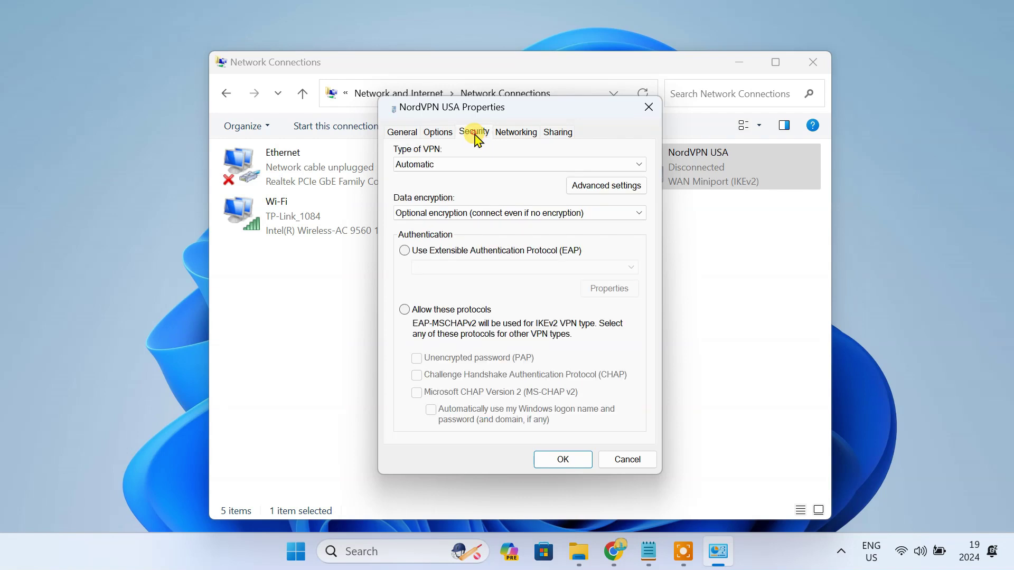
left_click(483, 162)
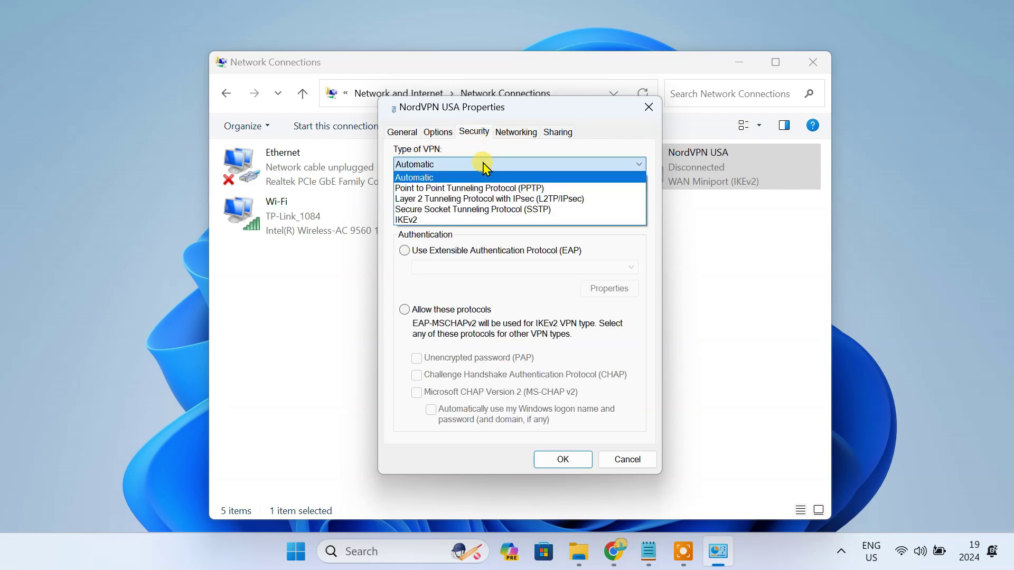
left_click(481, 221)
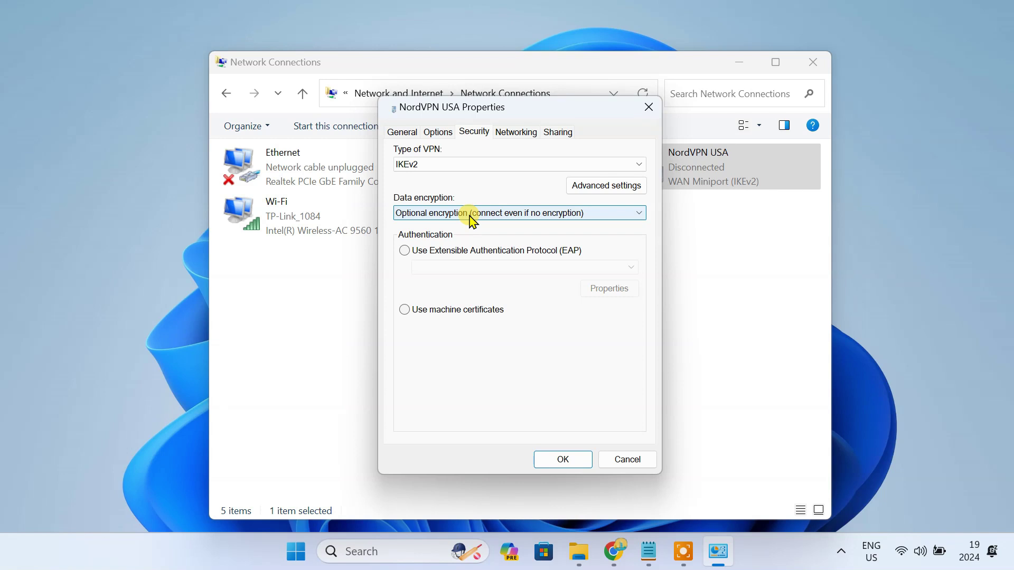
left_click(470, 215)
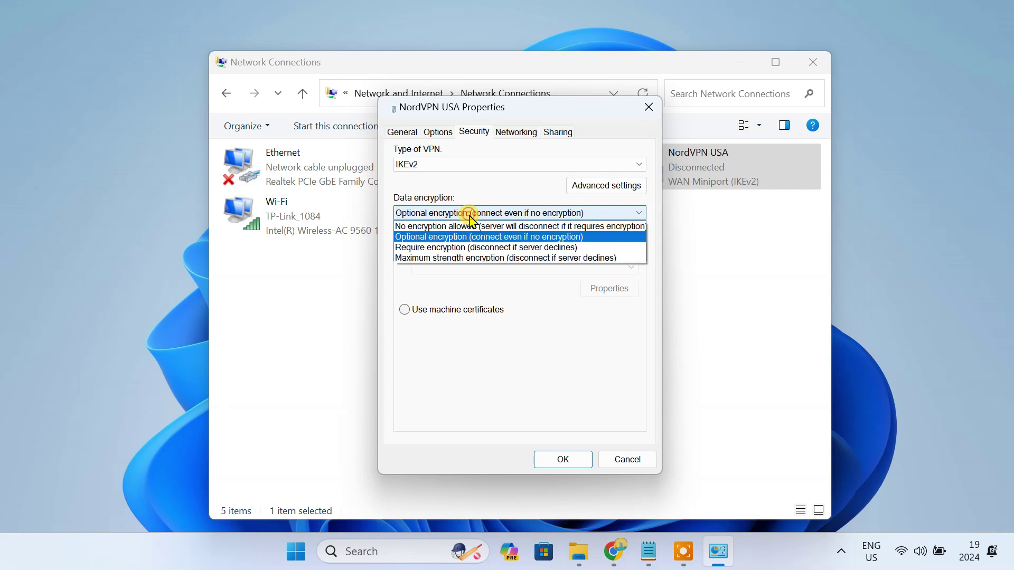
left_click(474, 250)
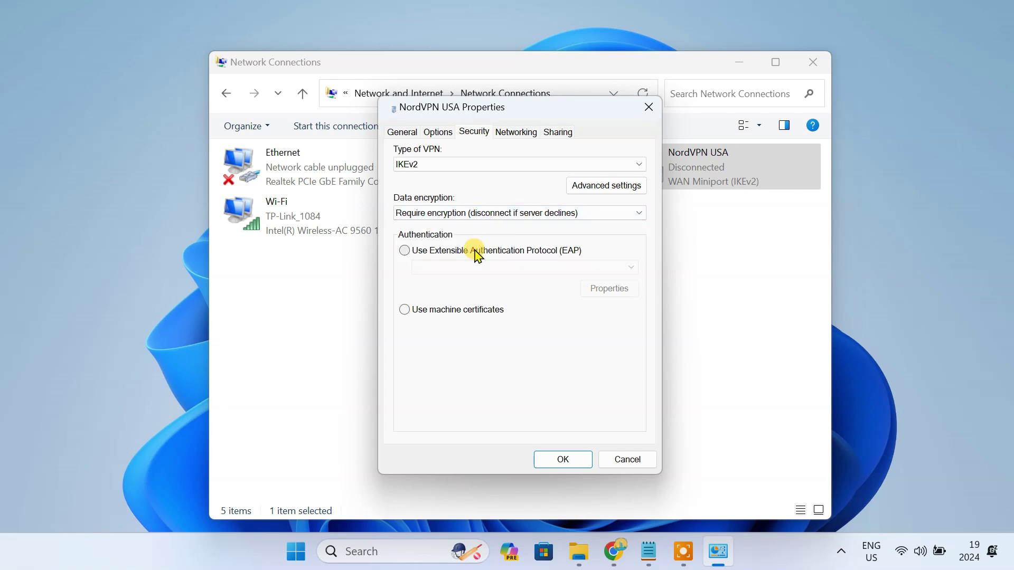
Authenticate with EAP using EAP-MSCHAP v2 and untick IPv6 under Networking
left_click(404, 251)
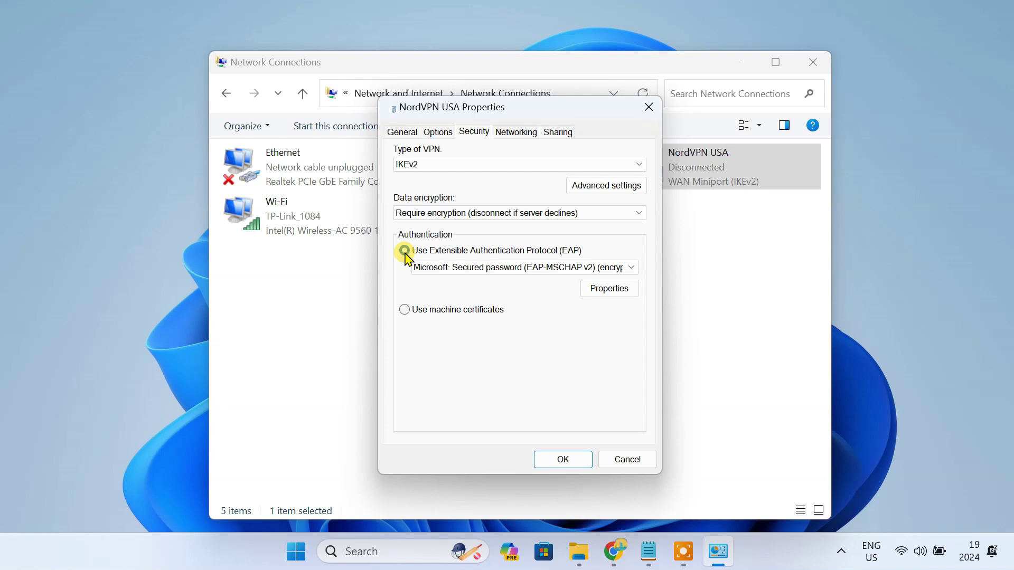
left_click(521, 268)
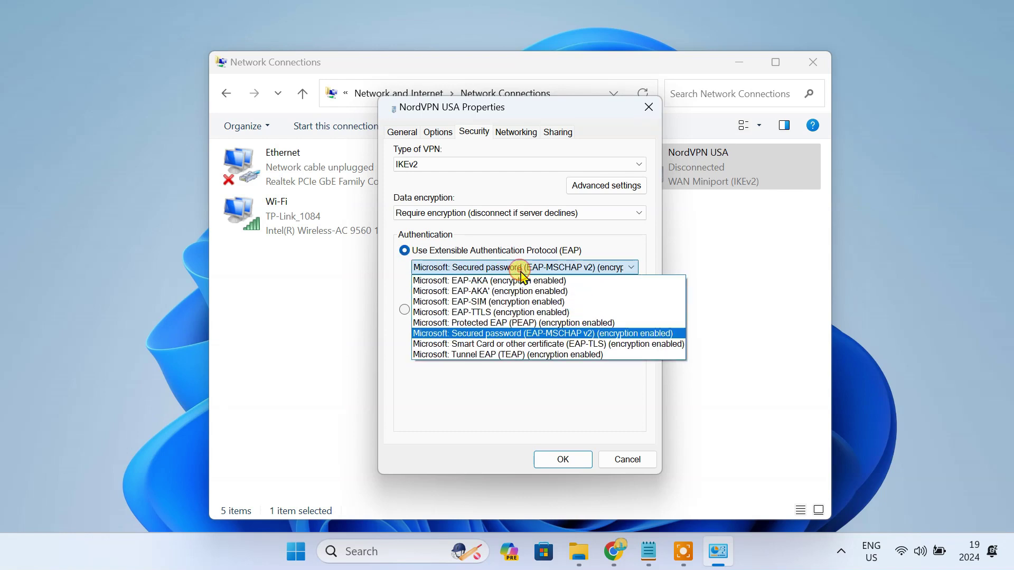
left_click(549, 335)
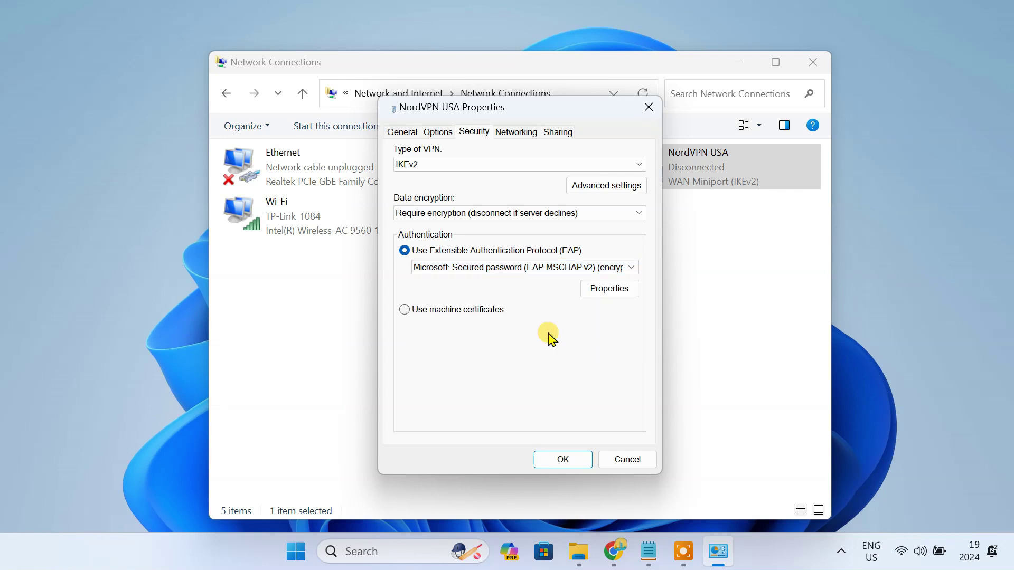
left_click(515, 133)
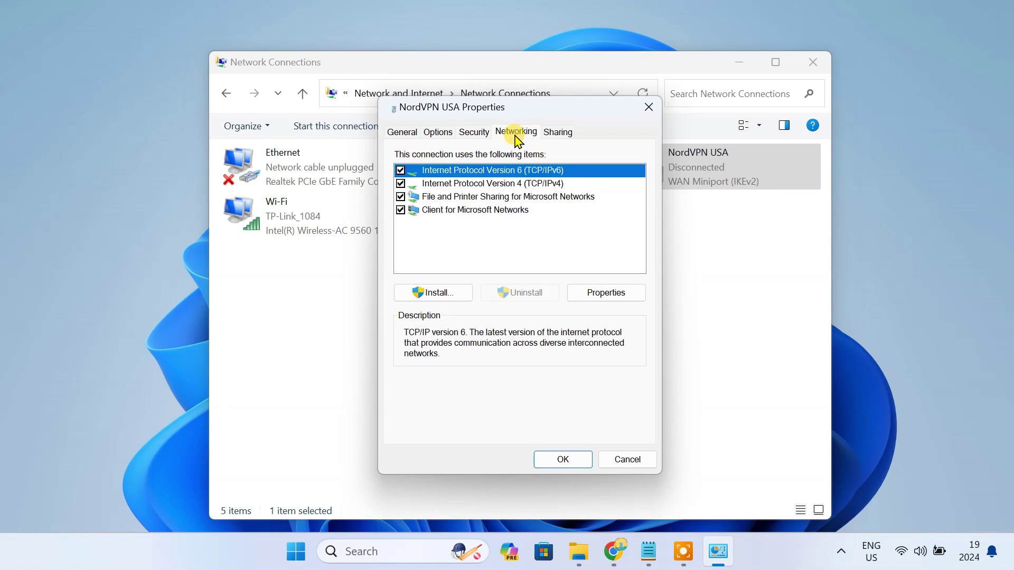
left_click(400, 170)
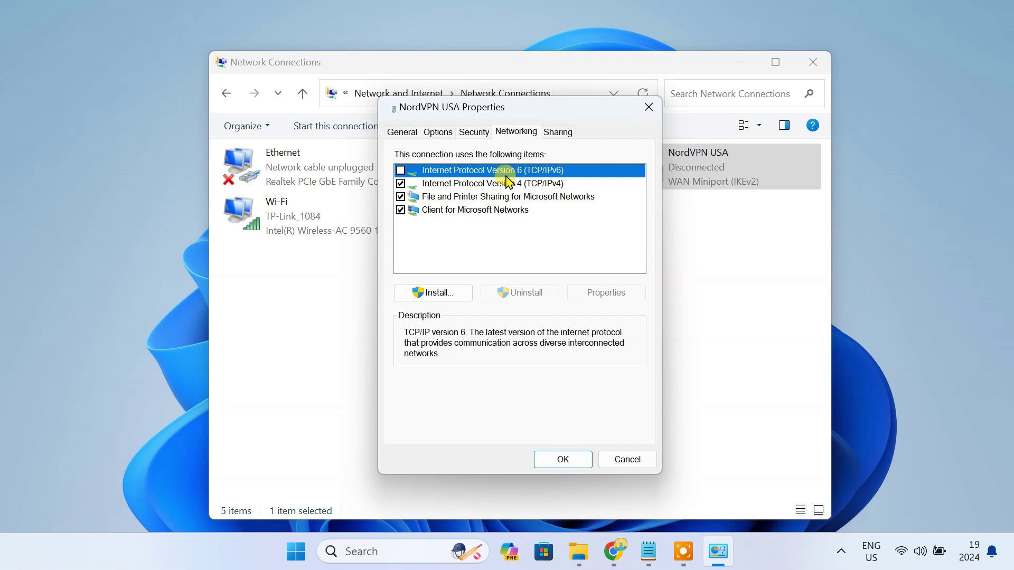
Save the connection settings, close Network Connections, and launch Windows Settings
left_click(581, 458)
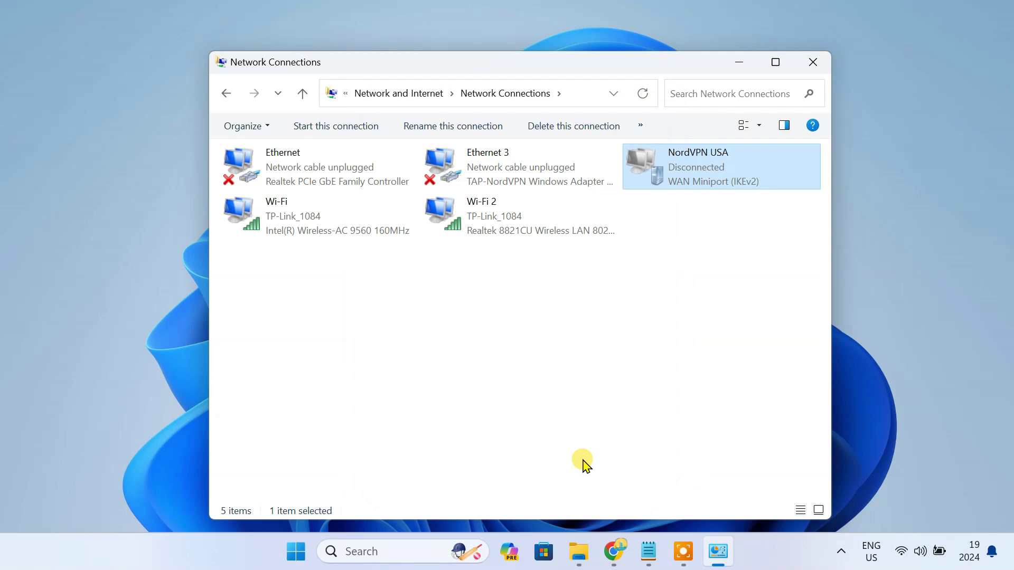
left_click(810, 62)
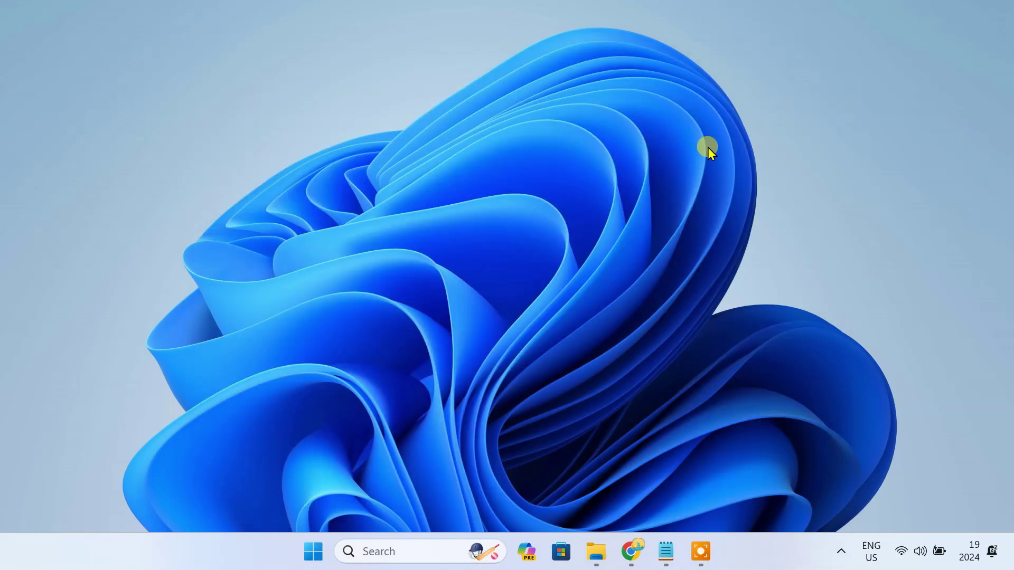
left_click(314, 550)
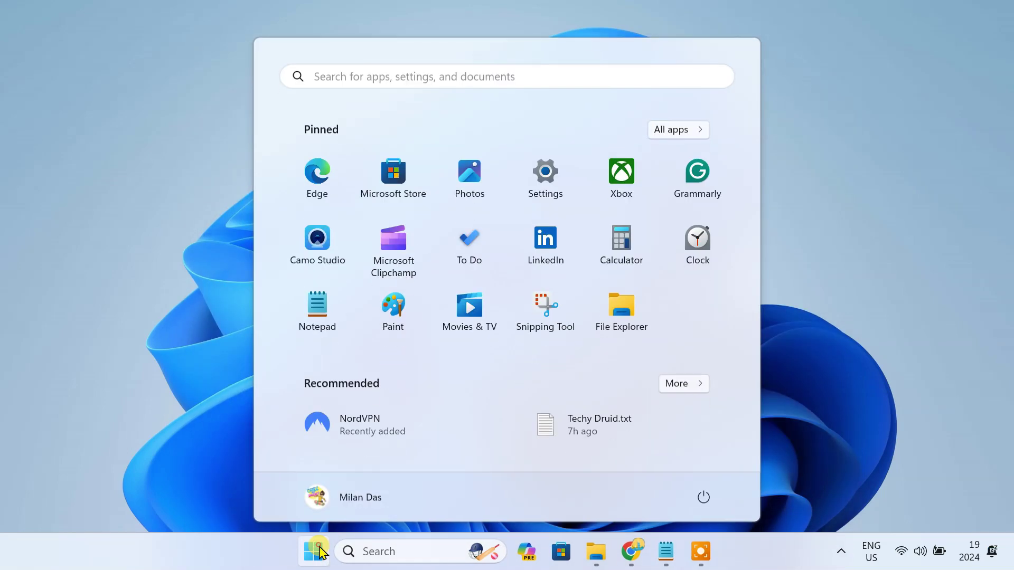
left_click(548, 185)
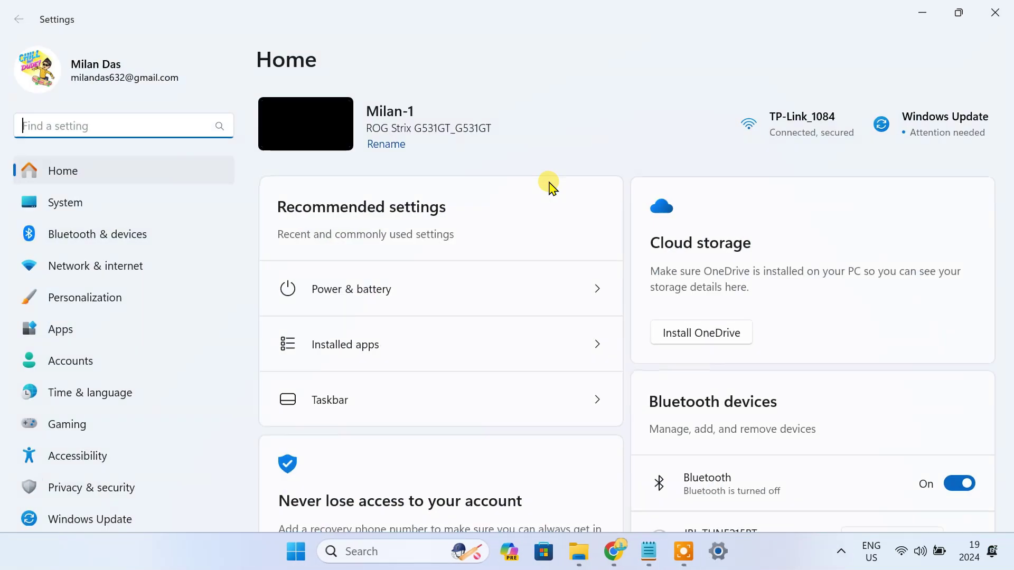
Edit NordVPN USA's connection properties under Network & internet > VPN, focusing the username and password fields
left_click(143, 270)
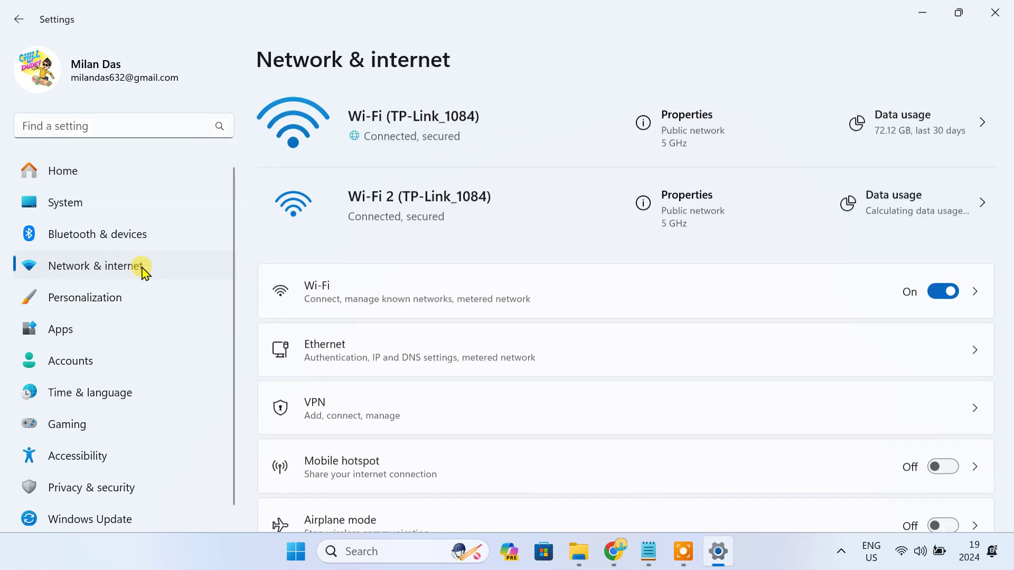
left_click(363, 407)
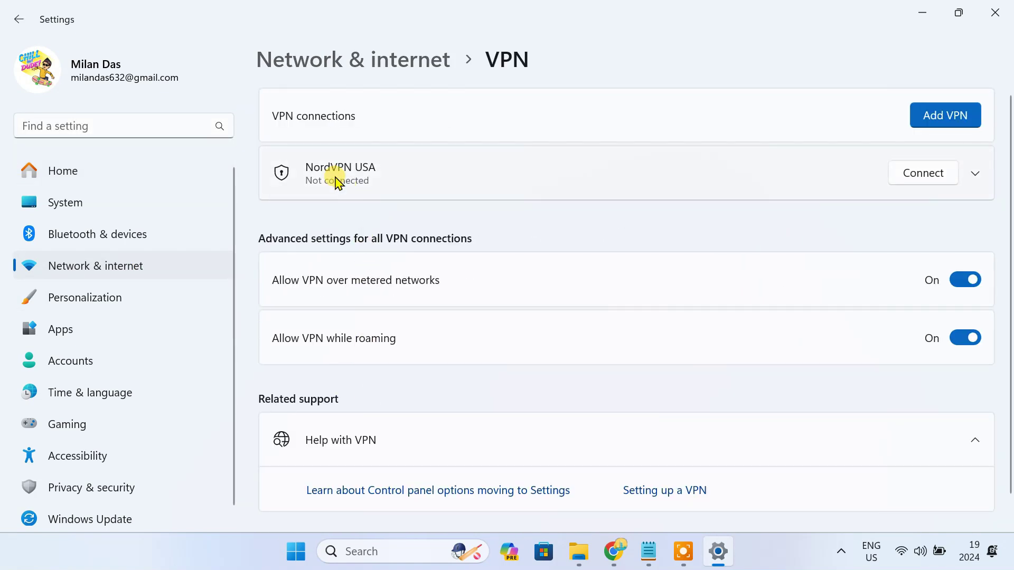
left_click(392, 189)
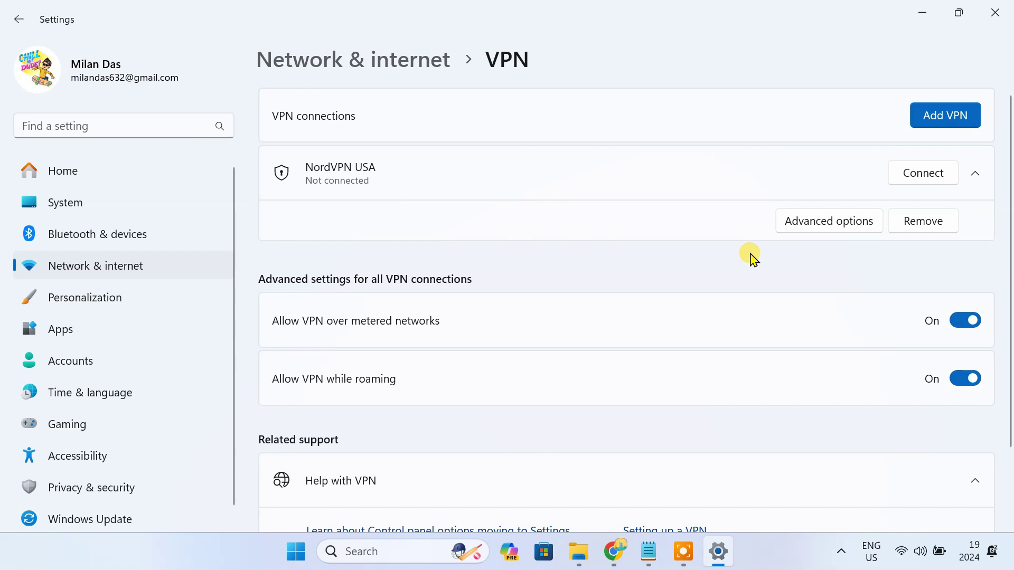
left_click(813, 230)
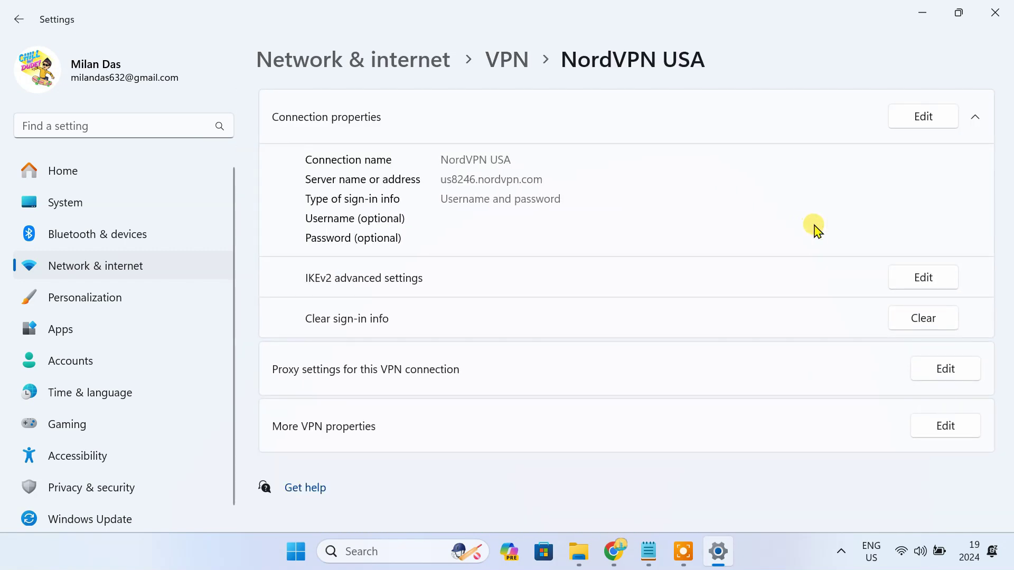
left_click(923, 119)
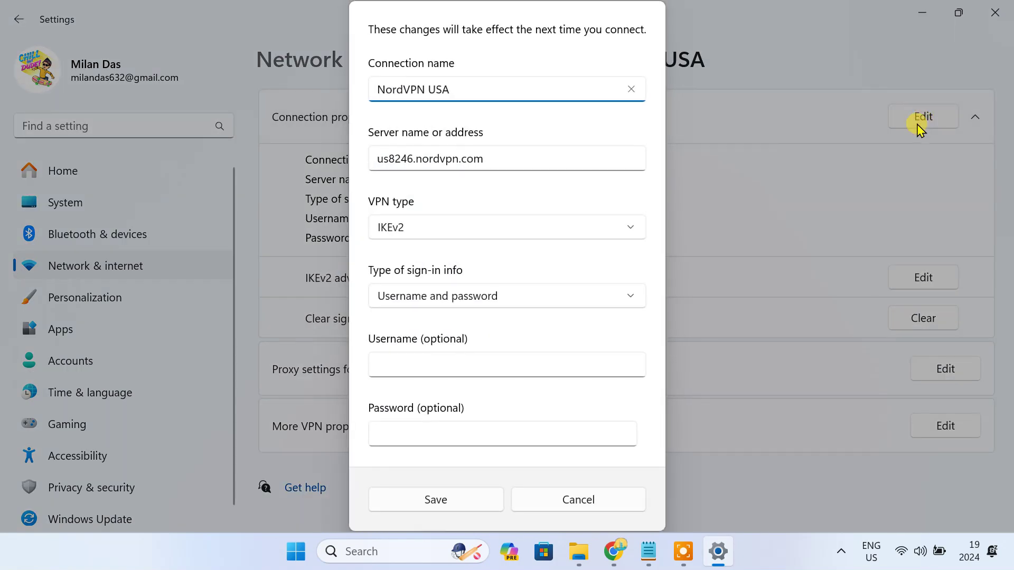
left_click(443, 361)
left_click(440, 434)
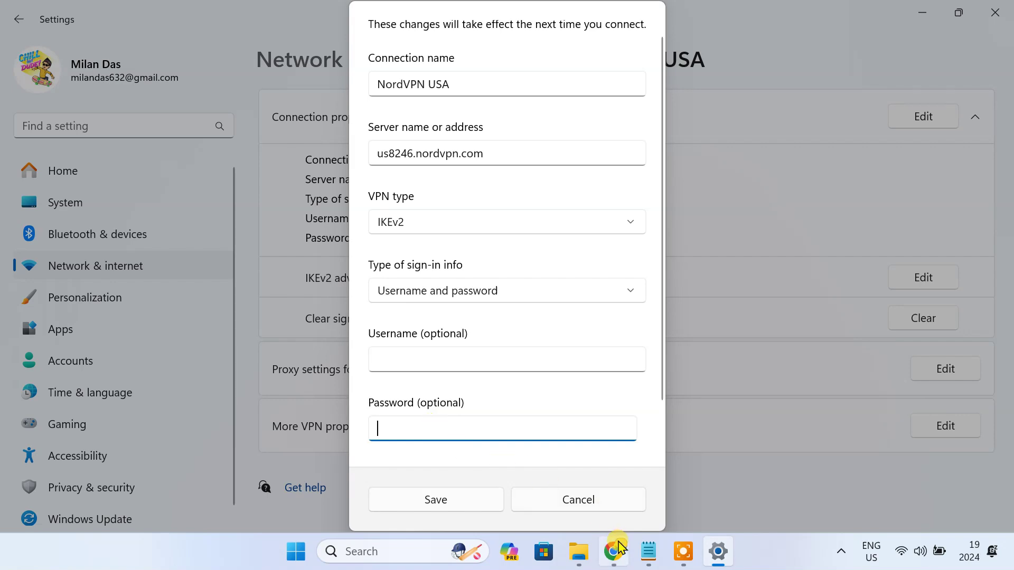
In Chrome, close the server tab and log in to Nord Account with the saved password
left_click(614, 549)
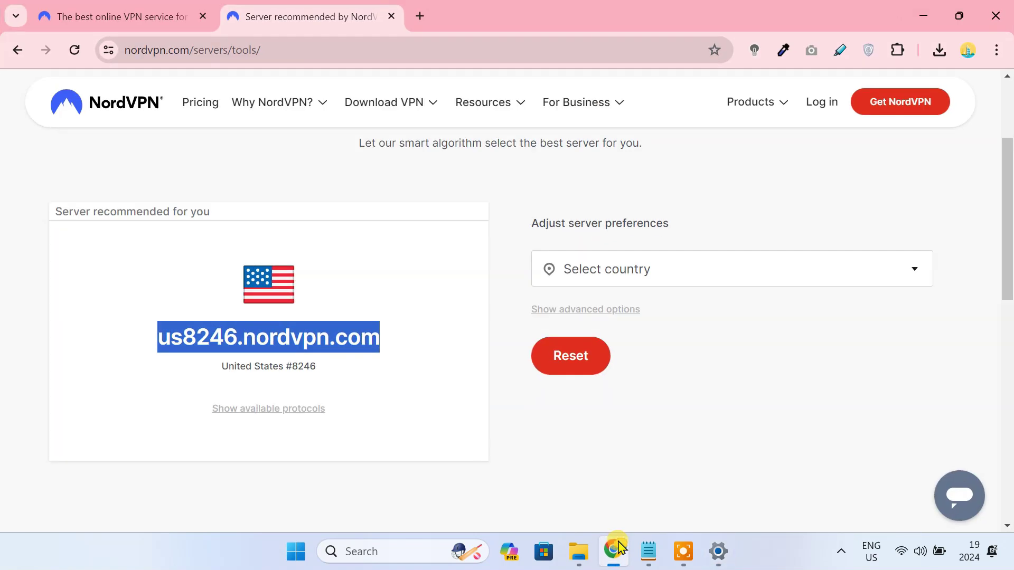
left_click(391, 16)
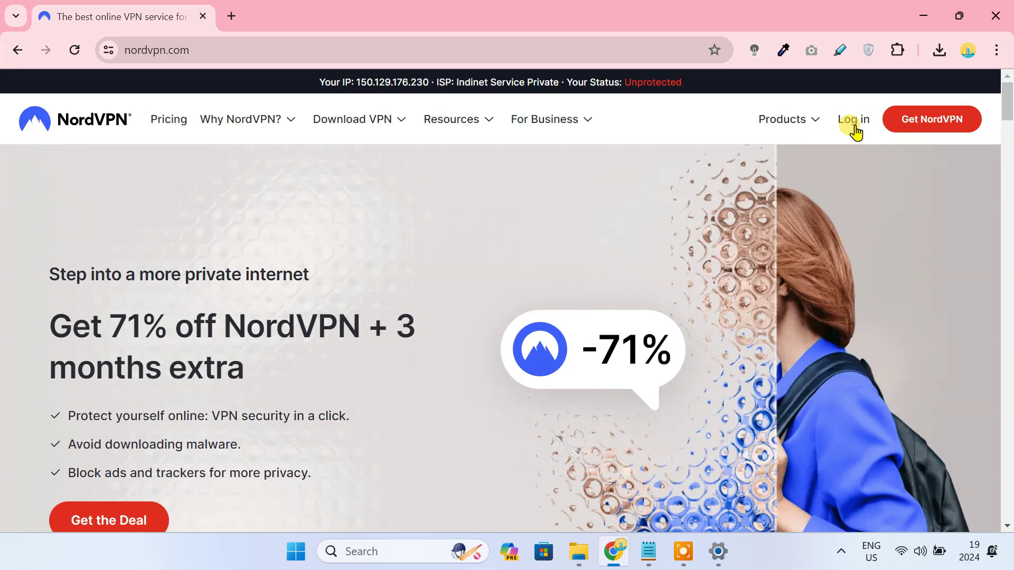
left_click(853, 121)
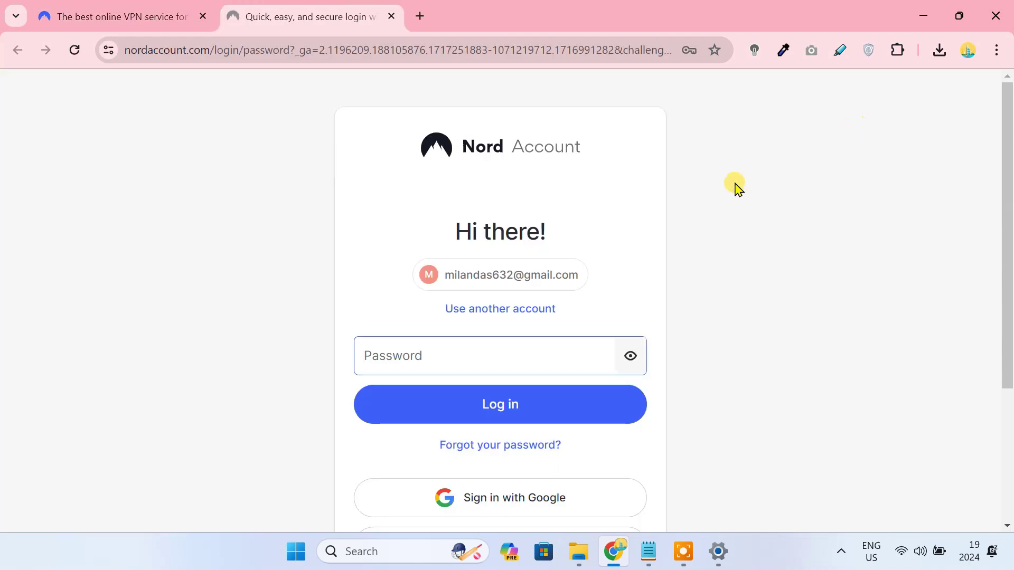
left_click(429, 353)
left_click(492, 402)
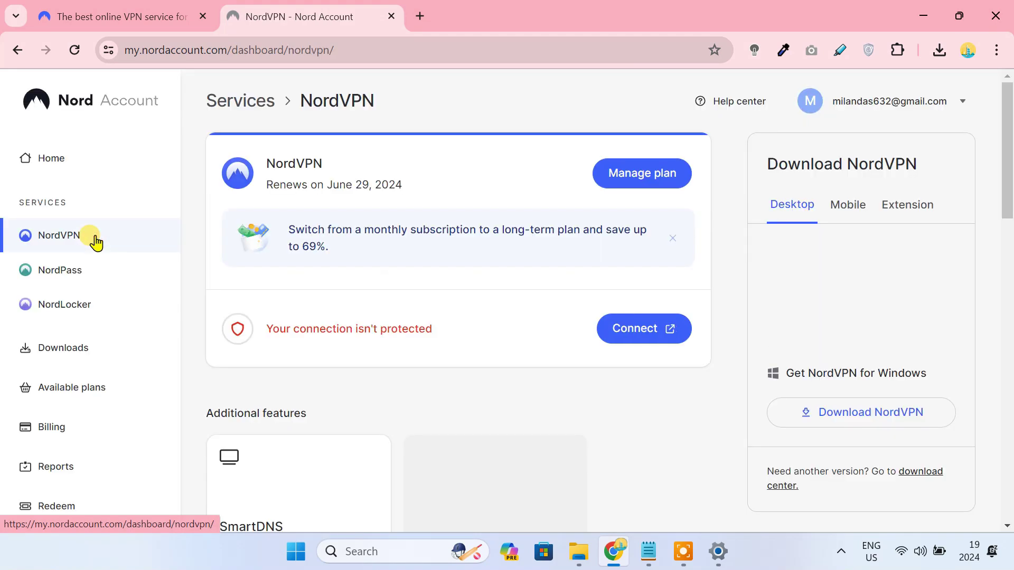
Choose Set up NordVPN manually, triggering the email code request, and open a new tab
scroll(499, 362, "down", 15)
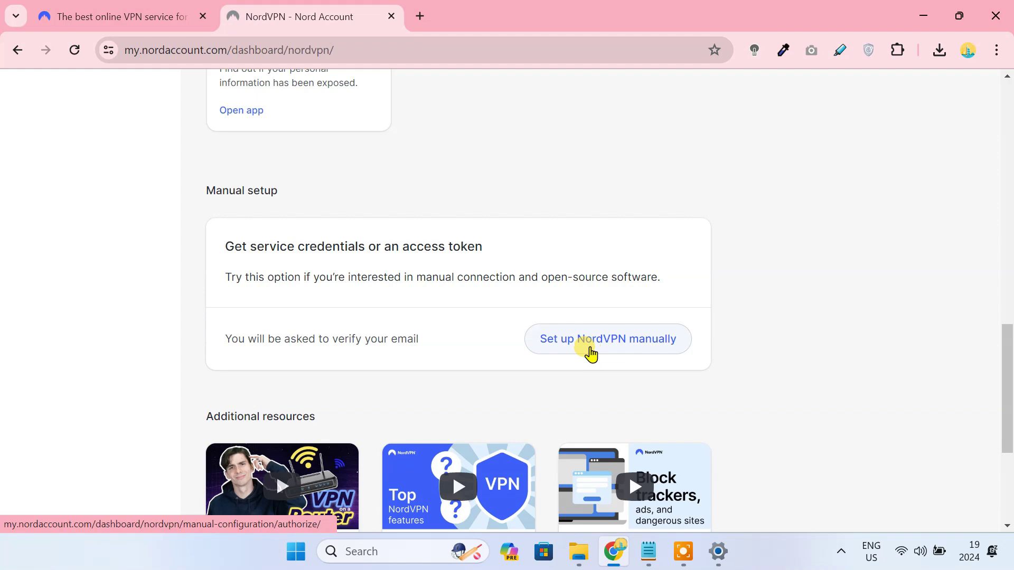
left_click(613, 346)
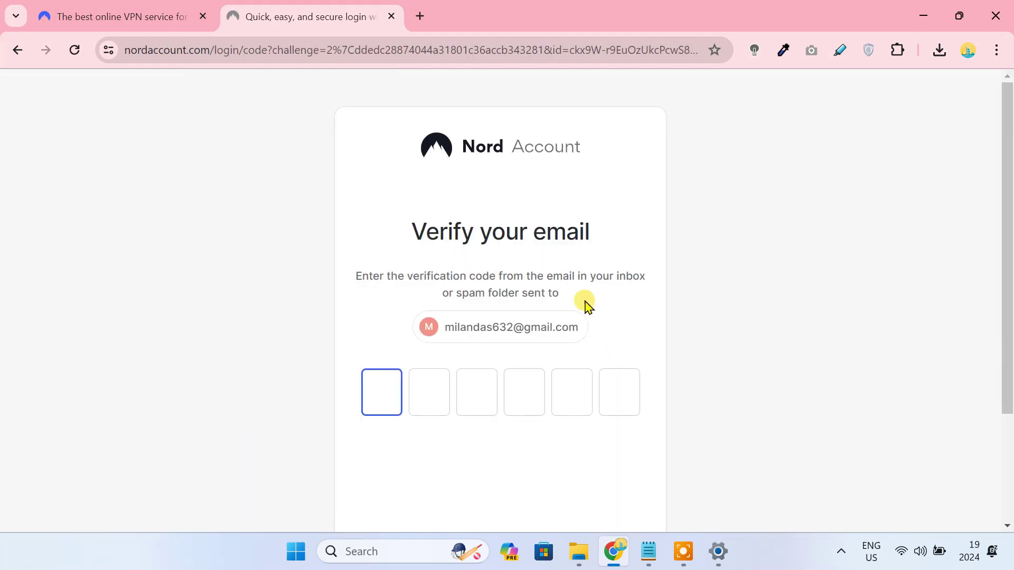
left_click(421, 16)
Open the Nord Account login-code email in Gmail and select the one-time code
left_click(434, 368)
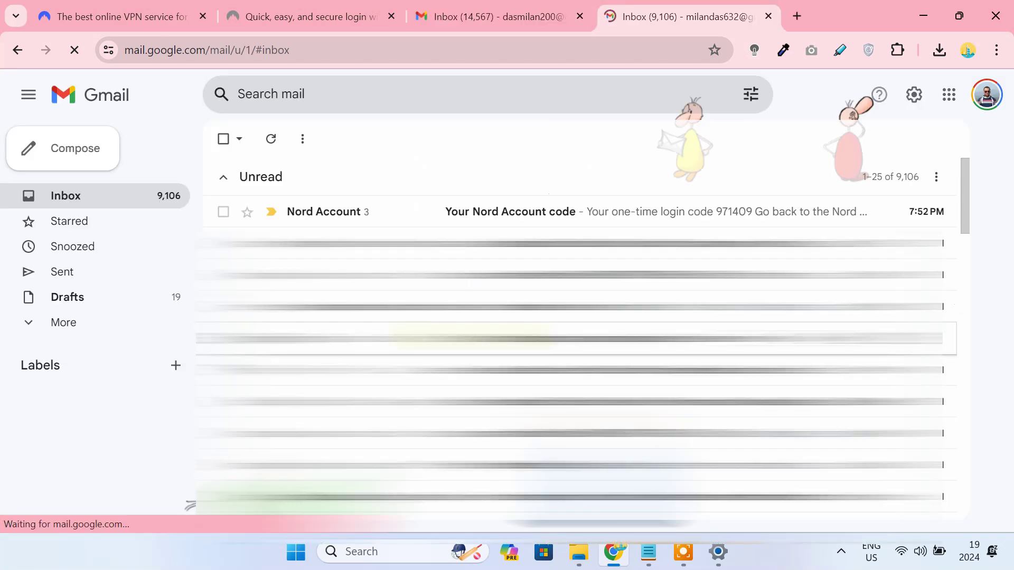
left_click(480, 212)
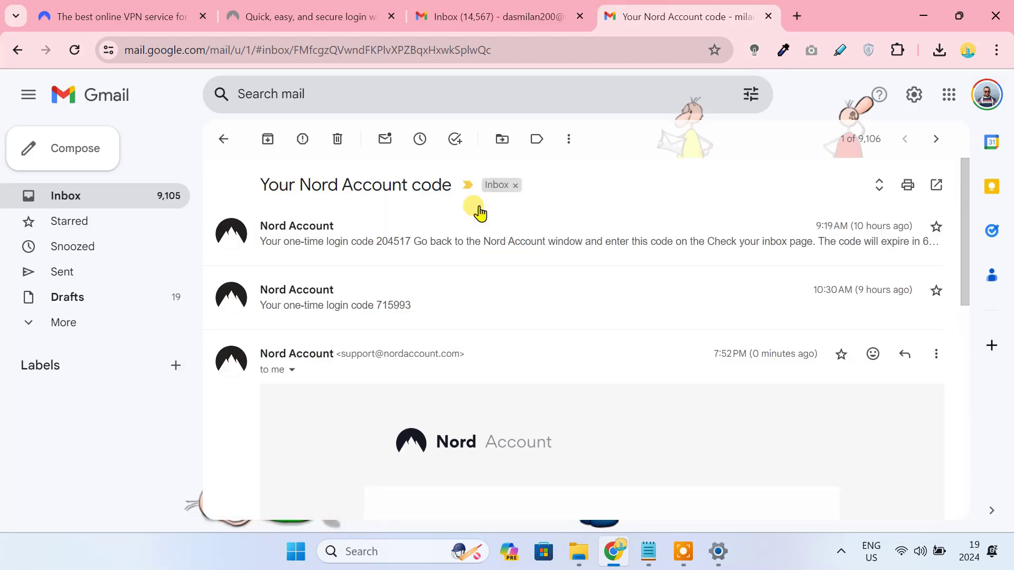
scroll(668, 379, "down", 4)
left_click_drag(553, 352, 654, 366)
key("ctrl+c")
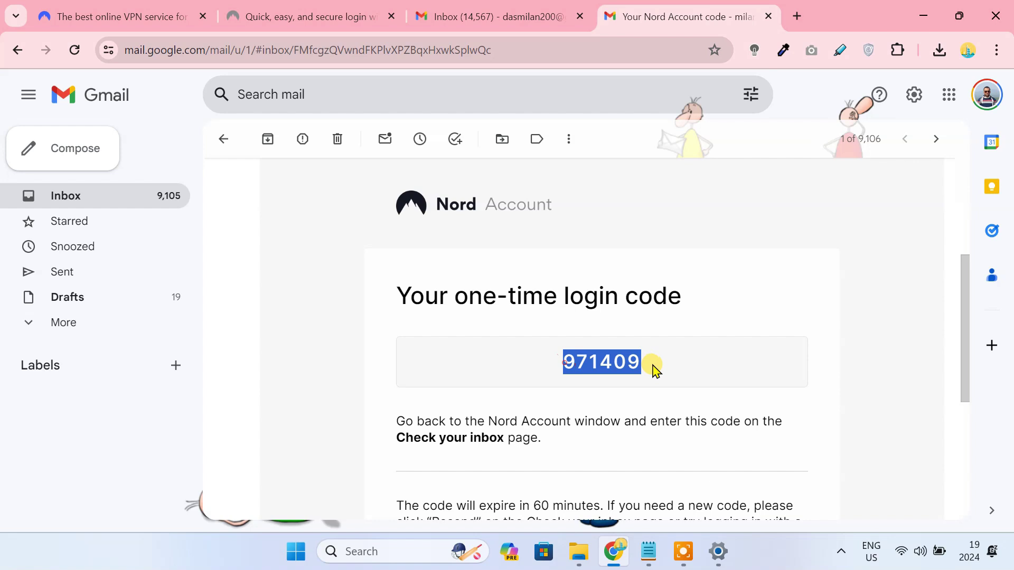
Paste the one-time code on the Nord verification page, then copy the revealed service username
left_click(328, 20)
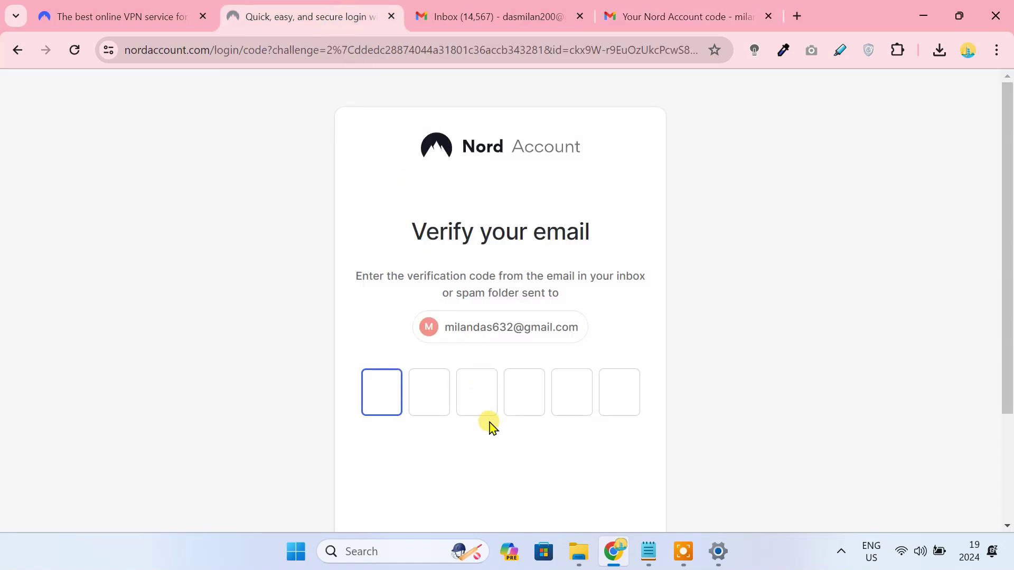
key("ctrl+v")
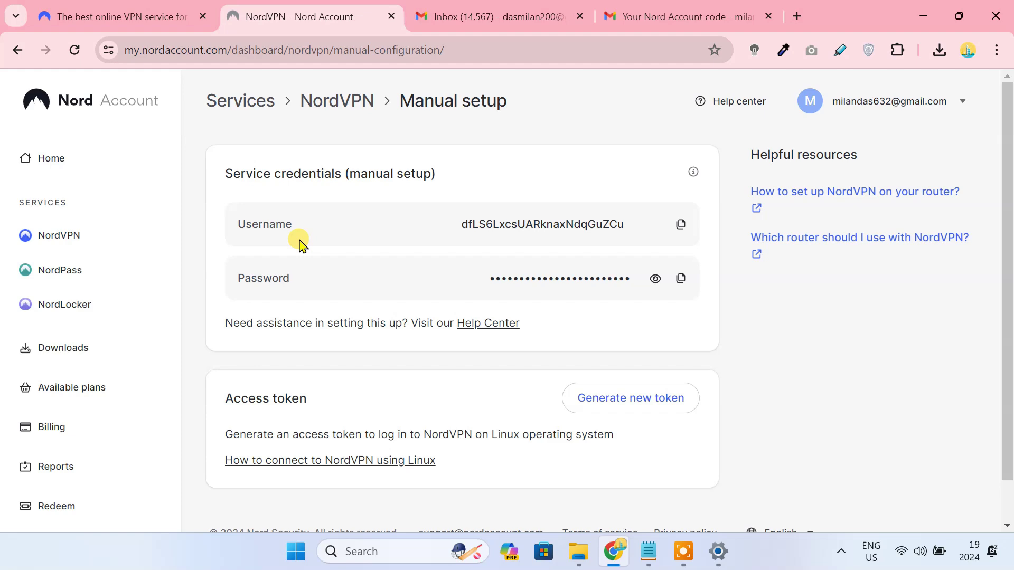
left_click(681, 224)
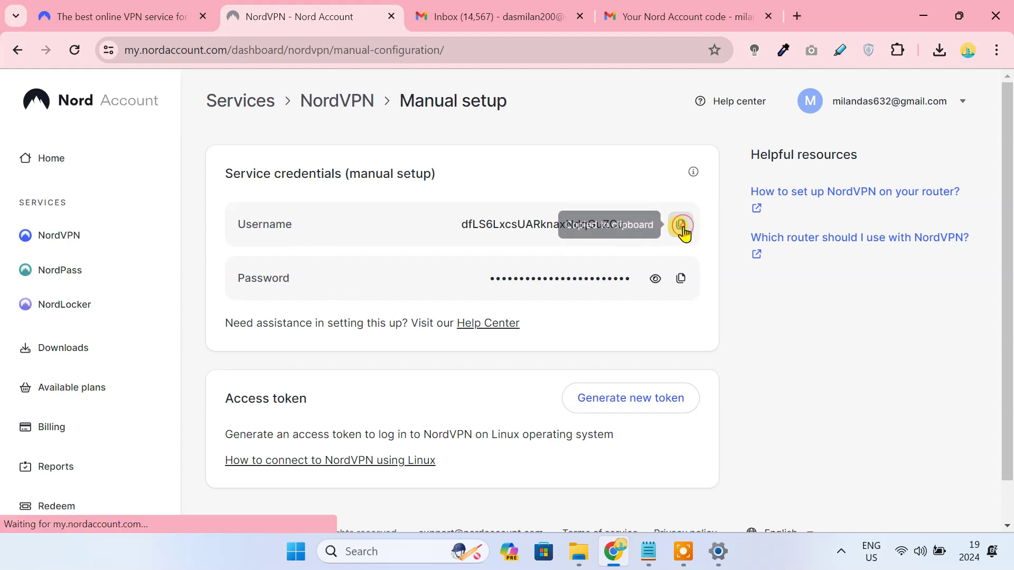
Paste the Nord service username and password into NordVPN USA's sign-in fields and save
left_click(922, 15)
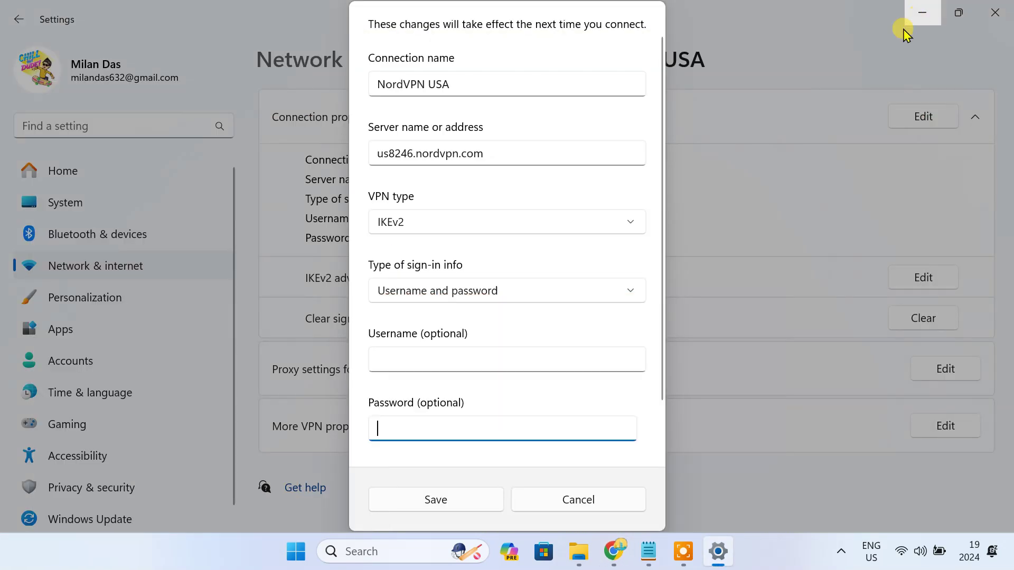
left_click(426, 355)
key("ctrl+v")
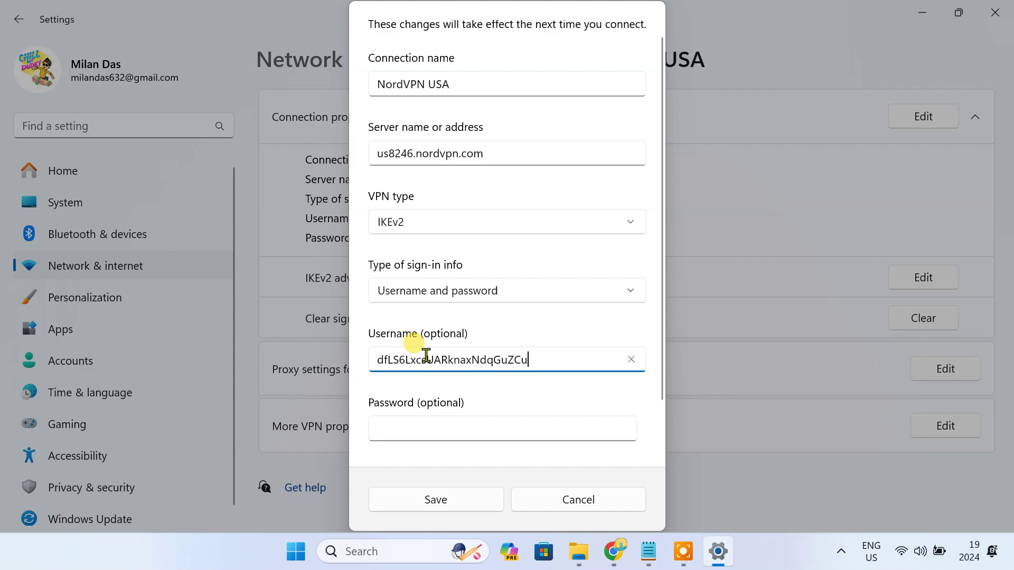
left_click(453, 427)
left_click(612, 552)
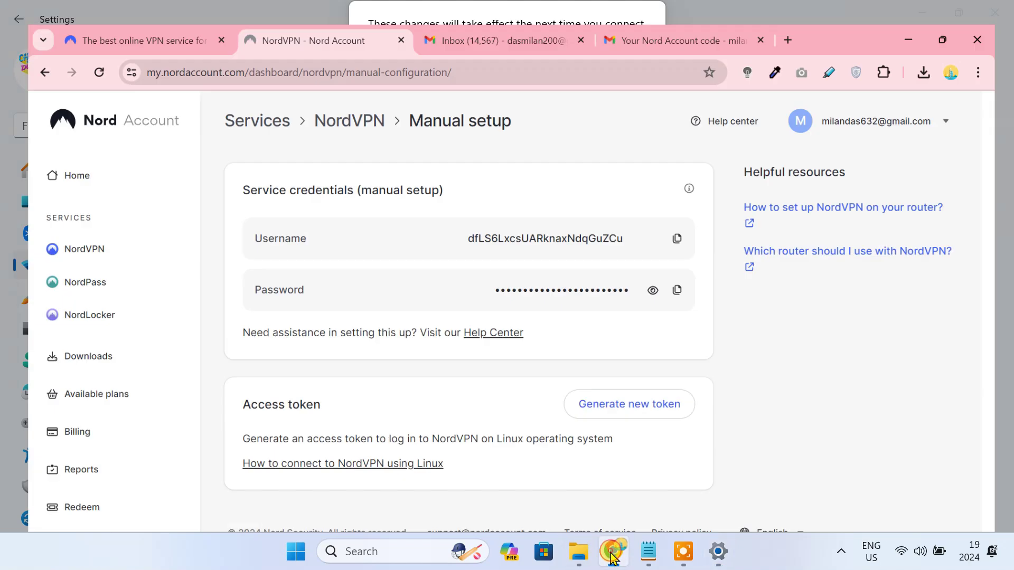
left_click(678, 279)
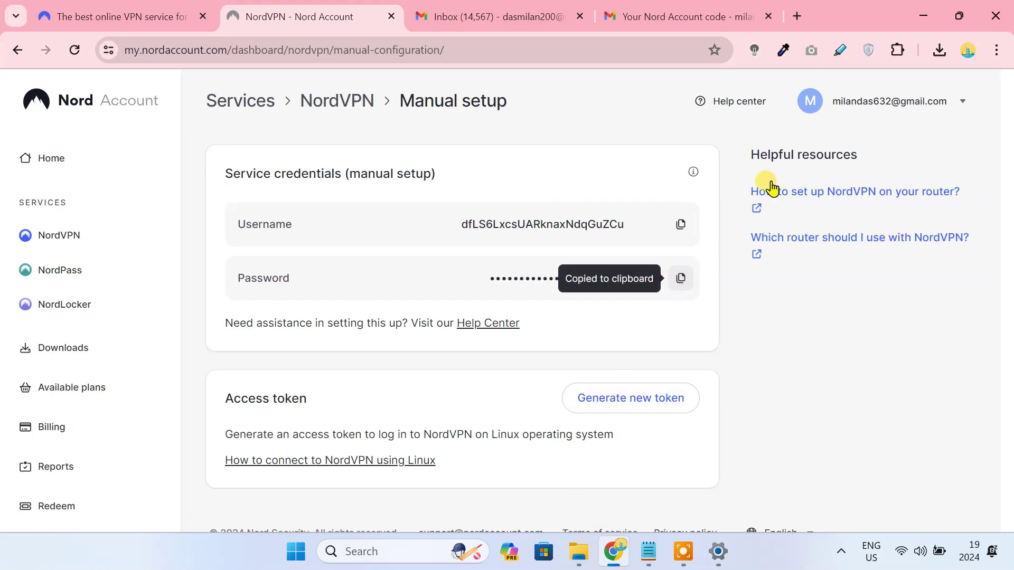
left_click(922, 15)
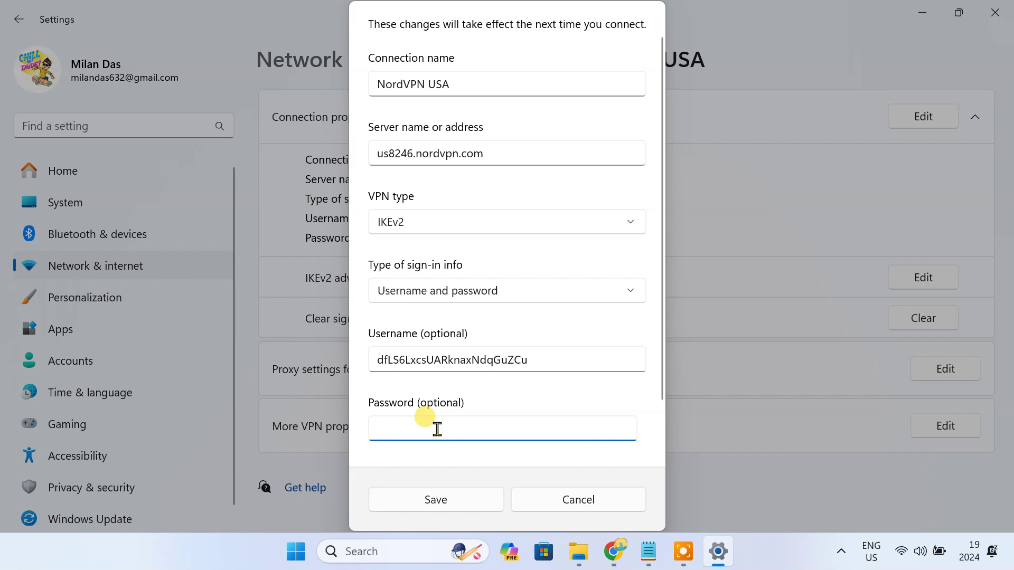
key("ctrl+v")
left_click(462, 501)
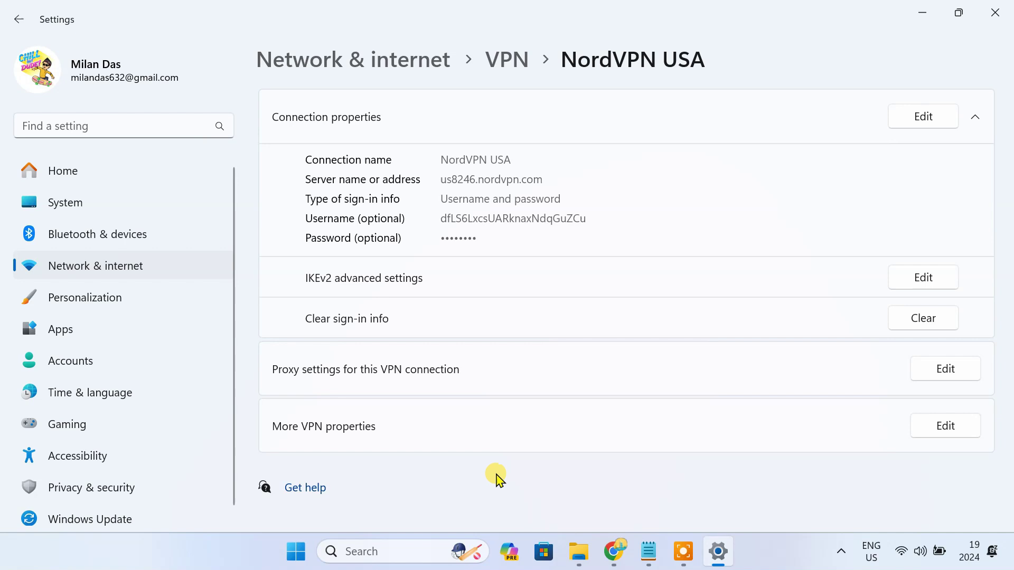
Close Settings and connect NordVPN USA from Quick Settings, which fails with a Policy match error
left_click(994, 12)
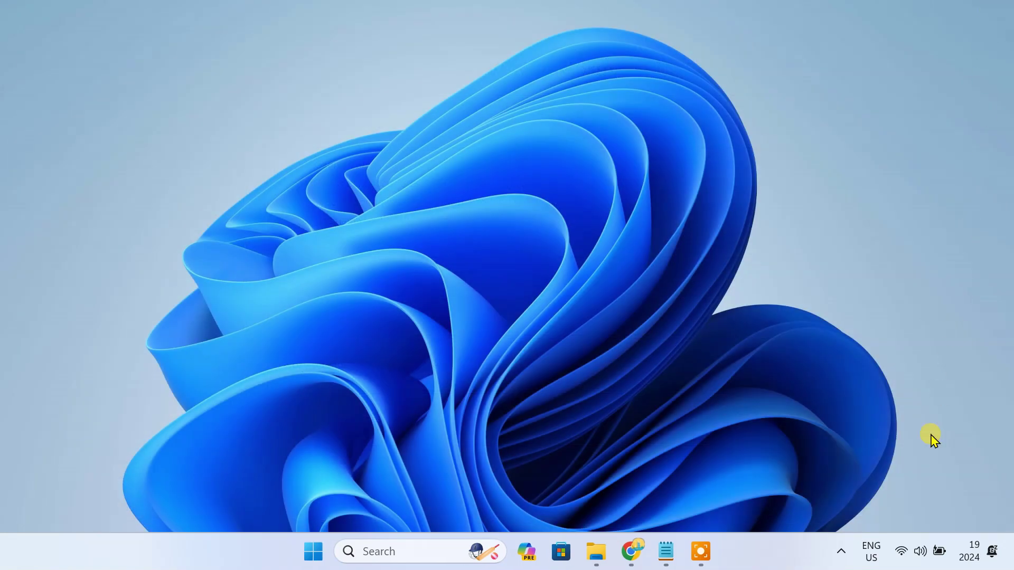
left_click(903, 549)
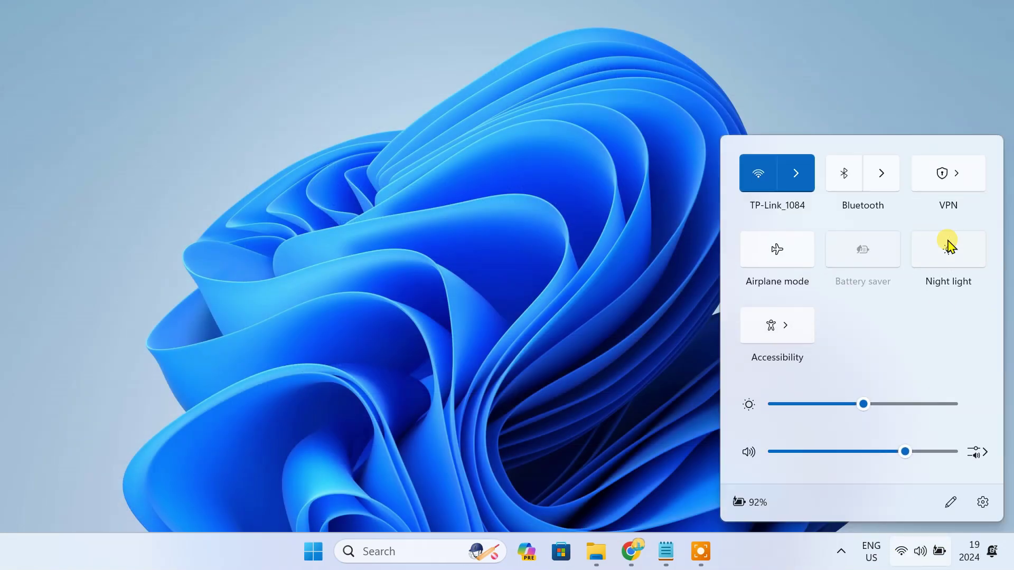
left_click(955, 174)
left_click(833, 197)
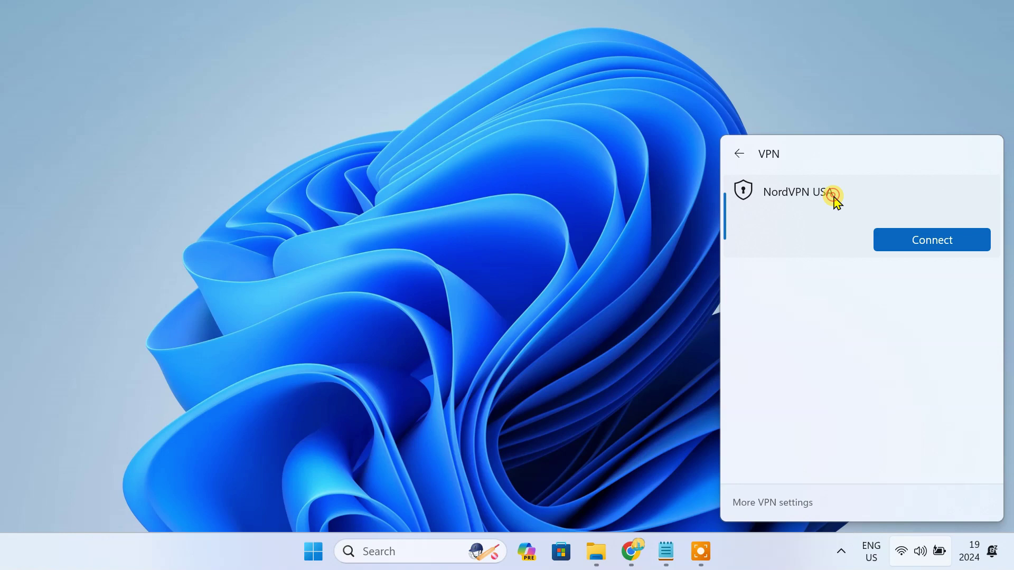
left_click(939, 249)
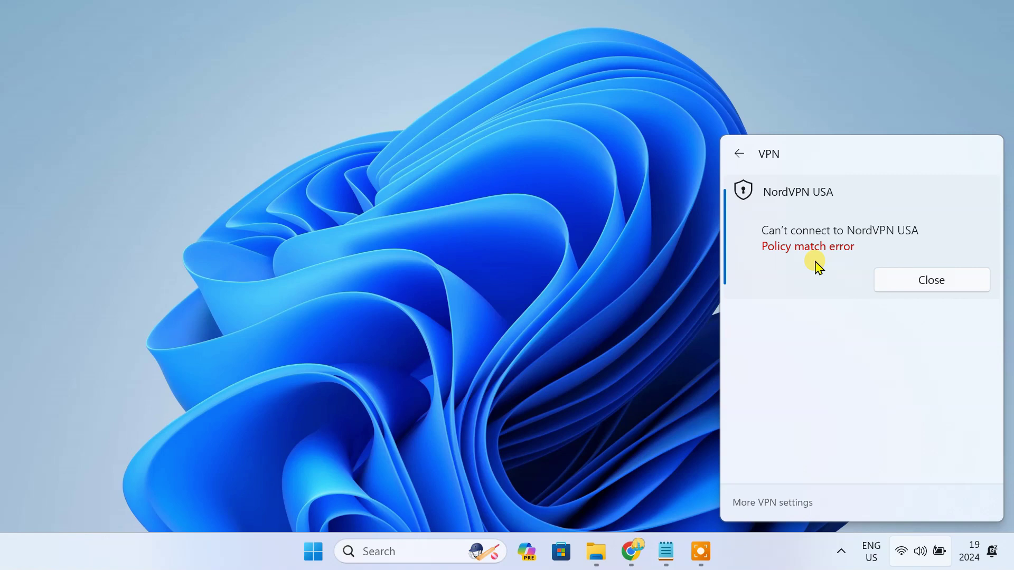
left_click(638, 345)
Launch Registry Editor by searching 'registry' and copy the RasMan Parameters path from the NordVPN notes
left_click(422, 549)
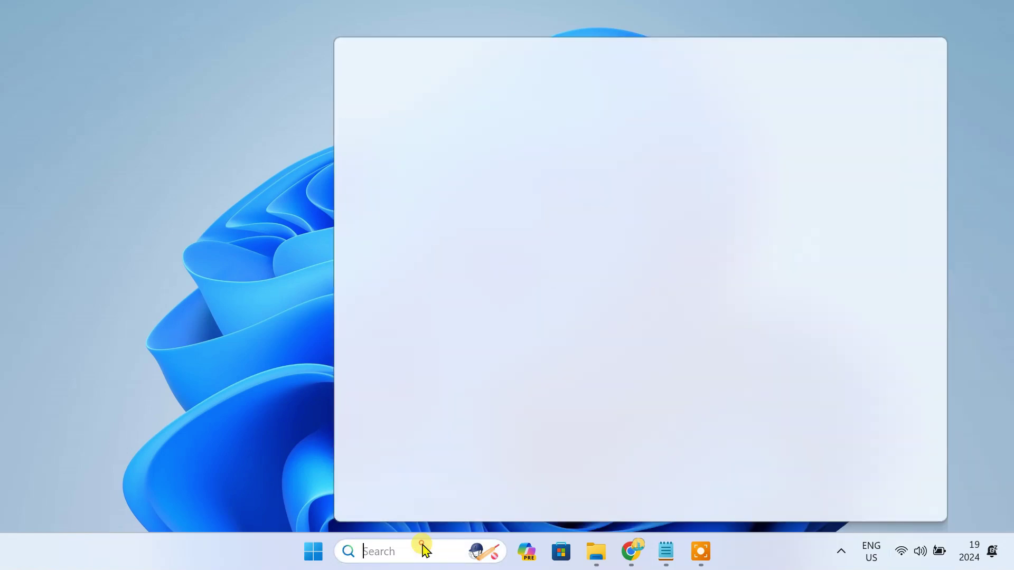
type("registry")
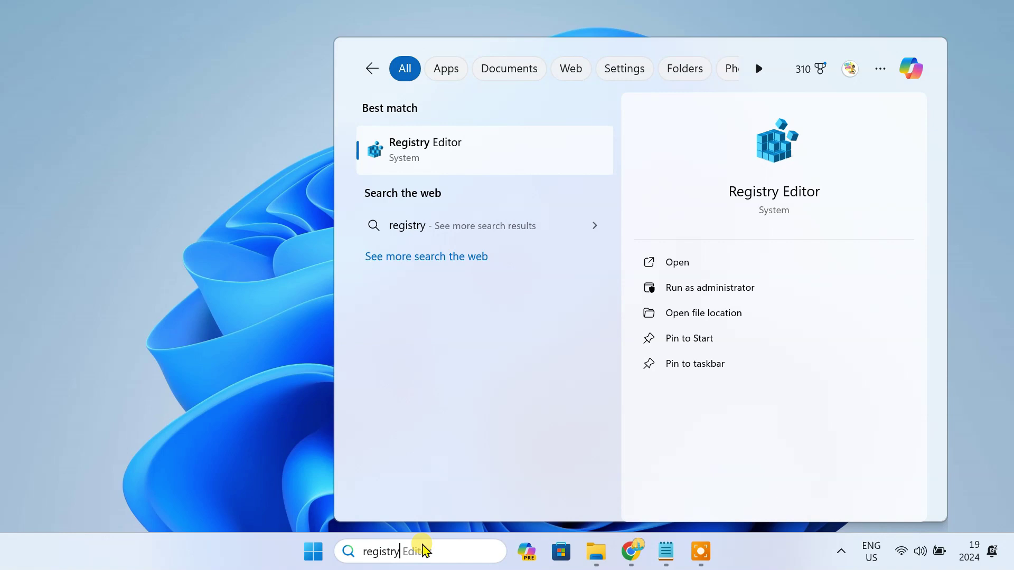
left_click(462, 153)
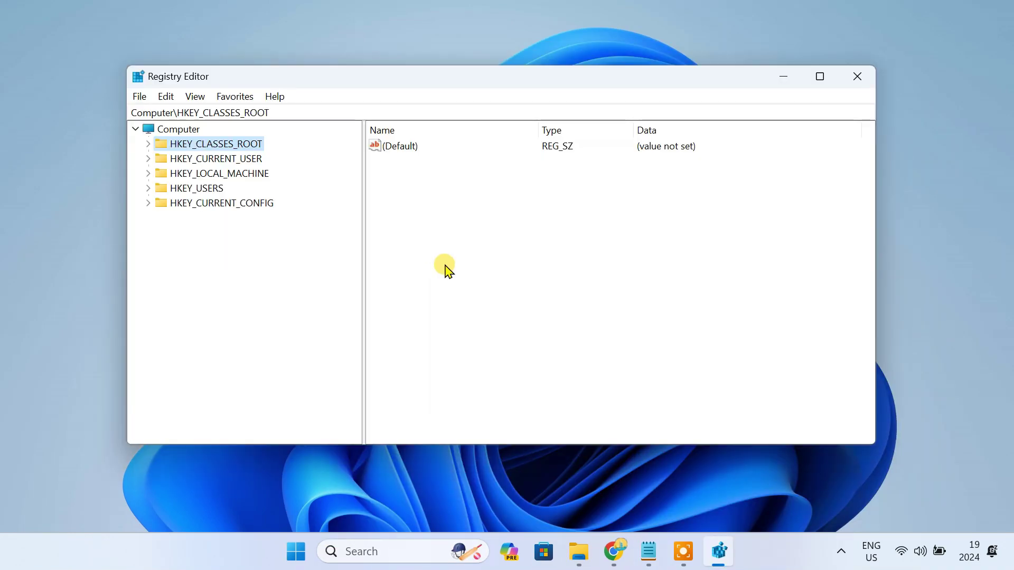
left_click(649, 552)
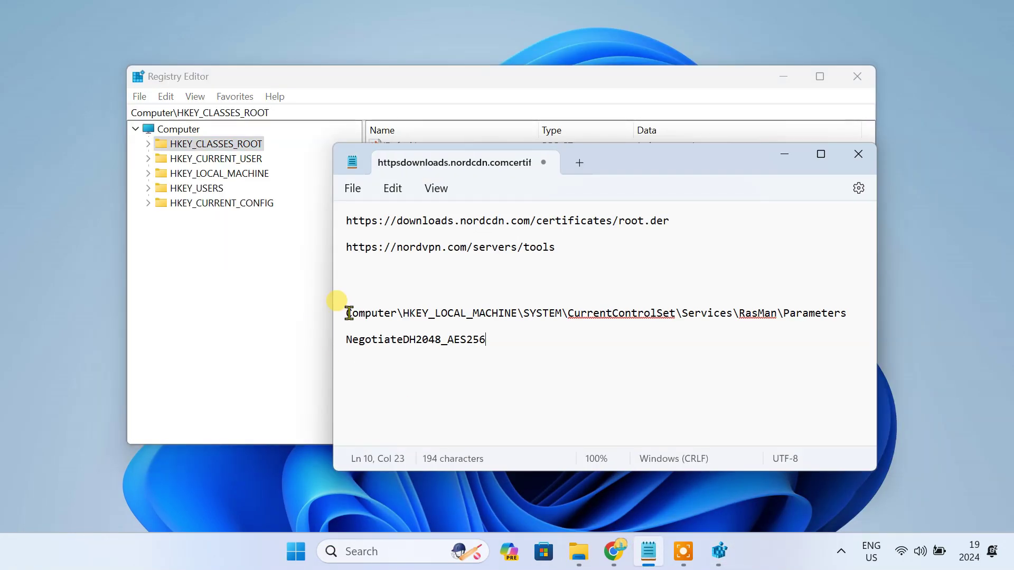
left_click_drag(349, 314, 851, 312)
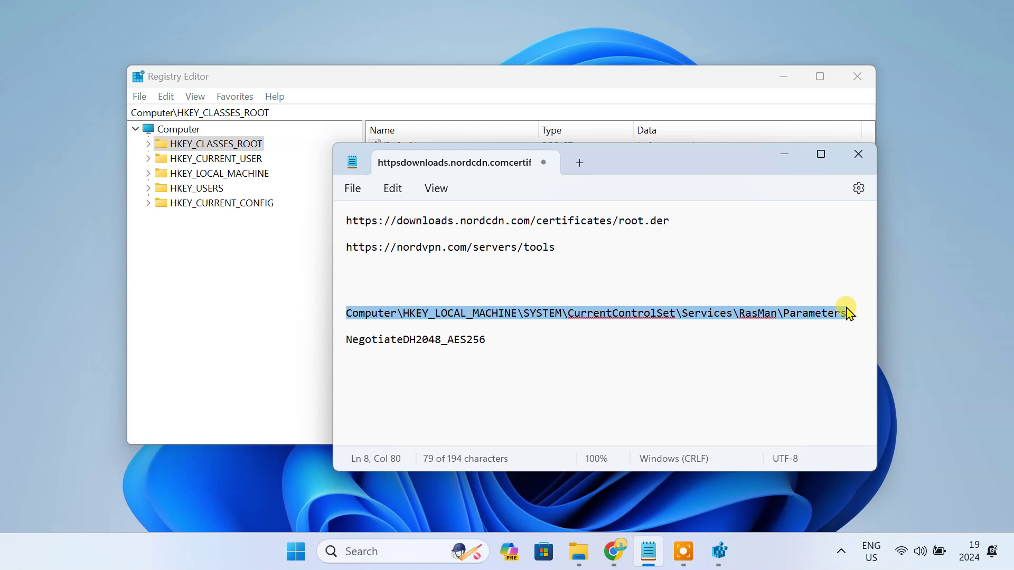
left_click(268, 113)
Navigate Registry Editor to the pasted RasMan\Parameters key path
left_click_drag(268, 112, 124, 109)
key("BackSpace")
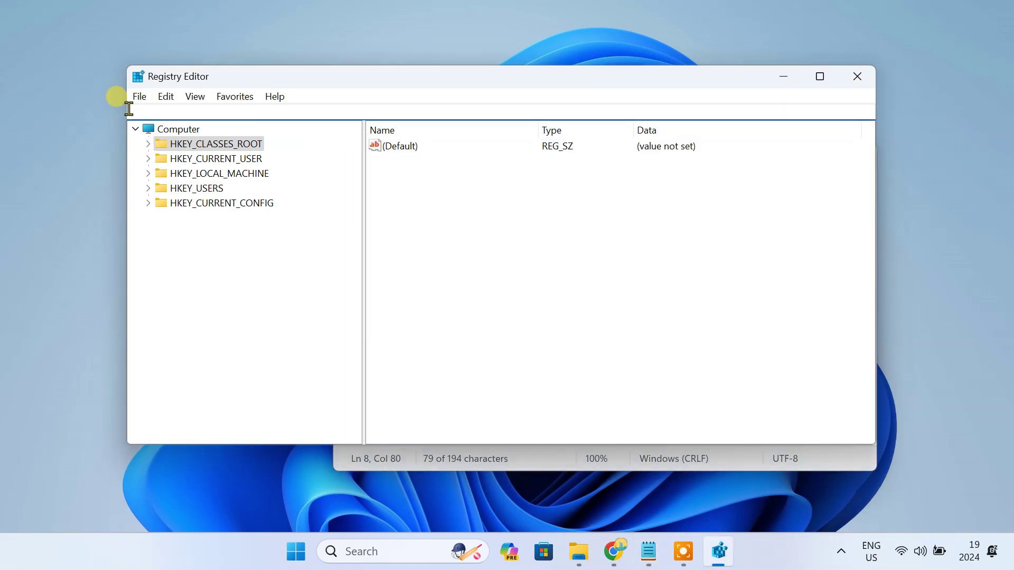
key("ctrl+v")
key("Return")
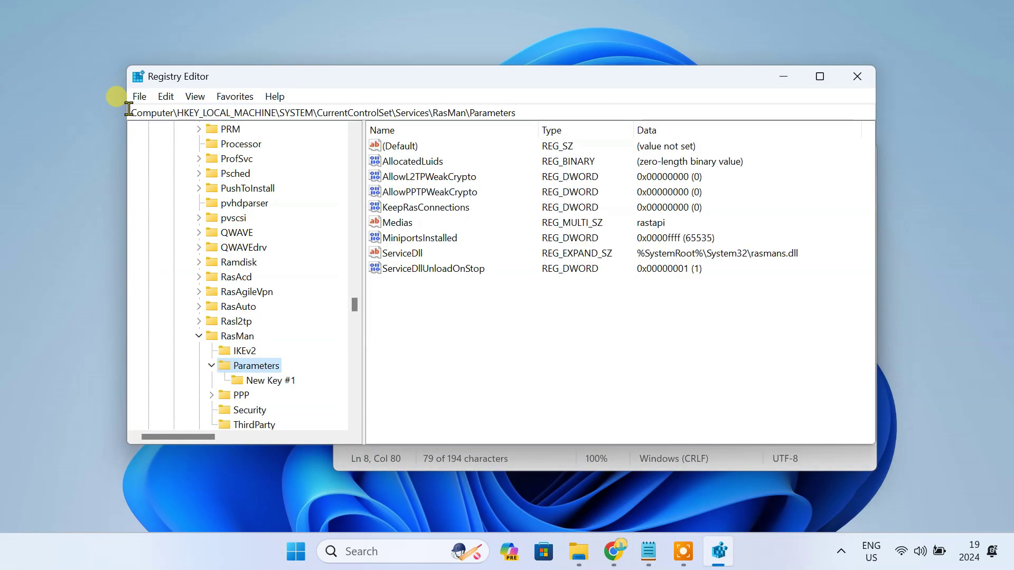
Create a DWORD (32-bit) value NegotiateDH2048_AES256 there and set its data to 1
left_click(491, 332)
right_click(491, 328)
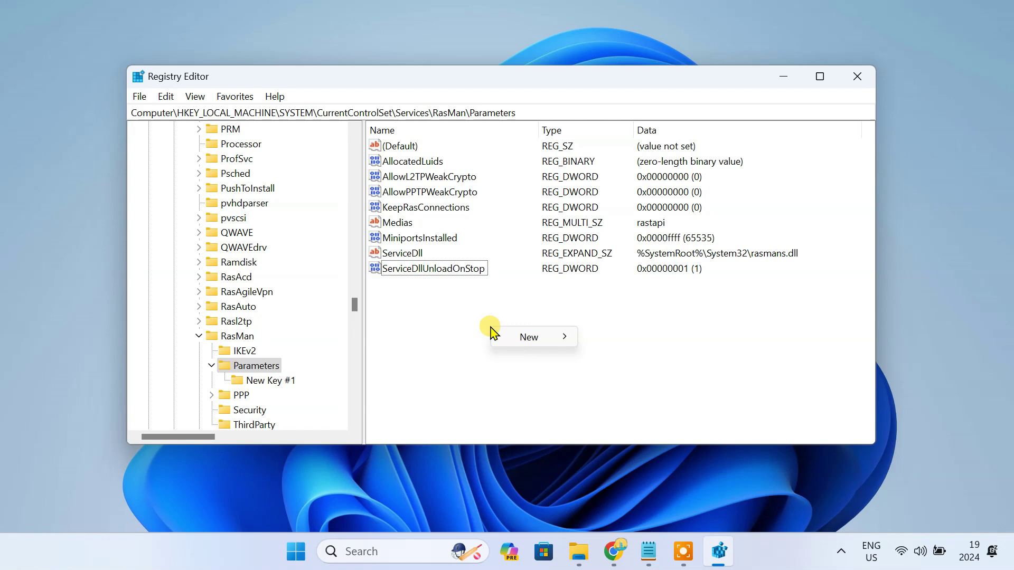
mouse_move(555, 336)
left_click(669, 400)
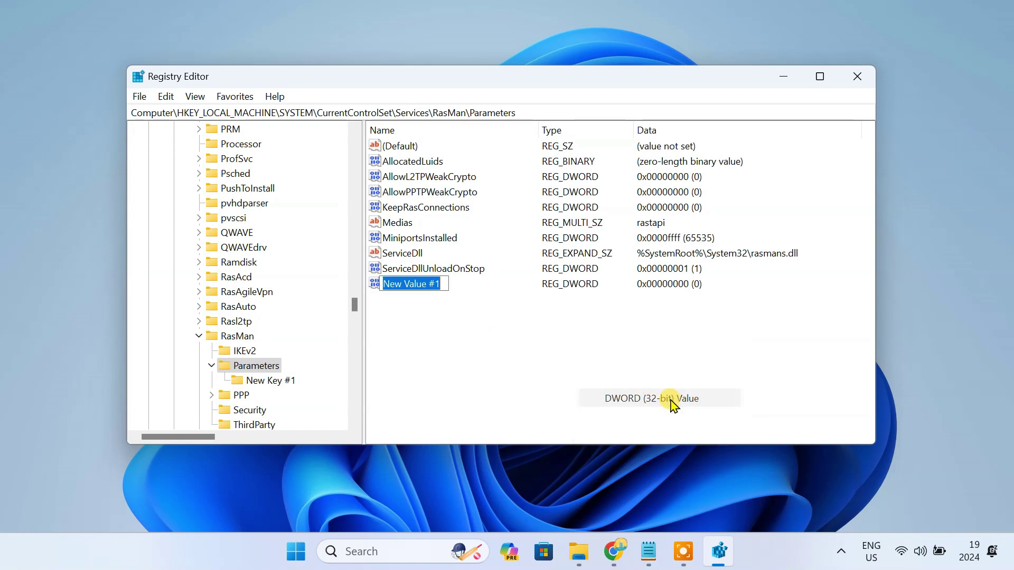
type("NegotiateDH2048_AES256")
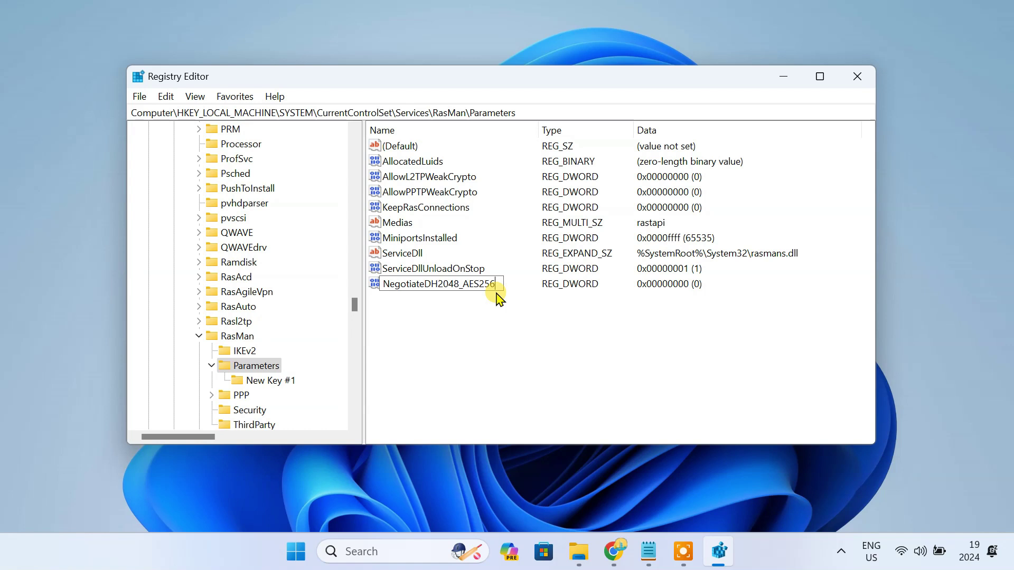
key("Return")
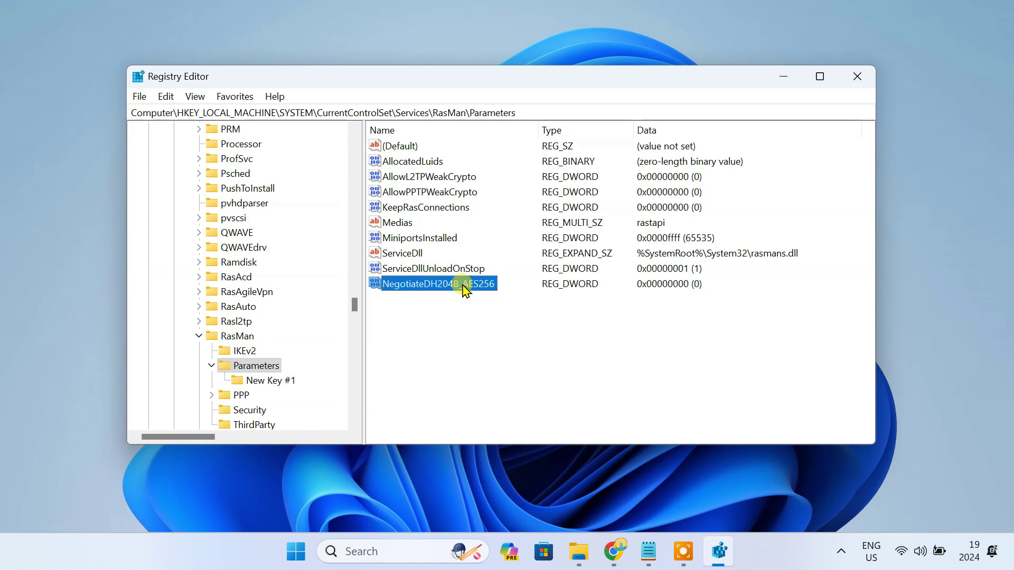
right_click(454, 283)
left_click(522, 289)
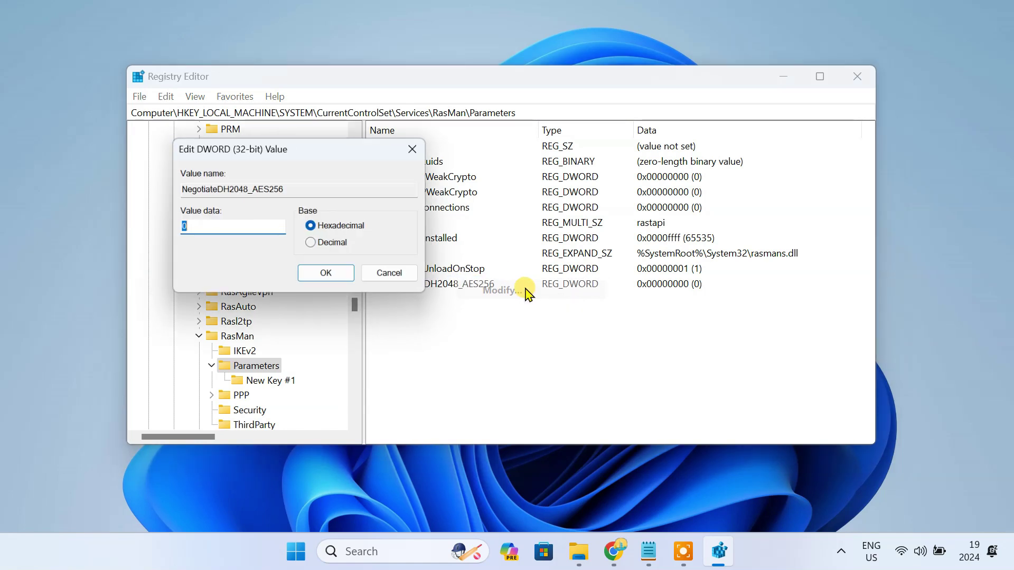
type("1")
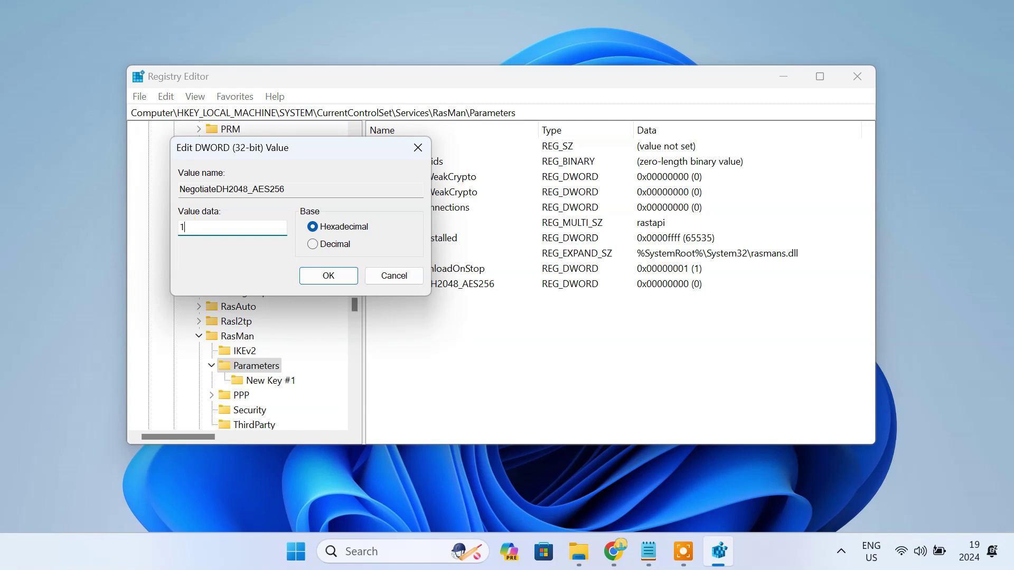
left_click_drag(197, 229, 159, 221)
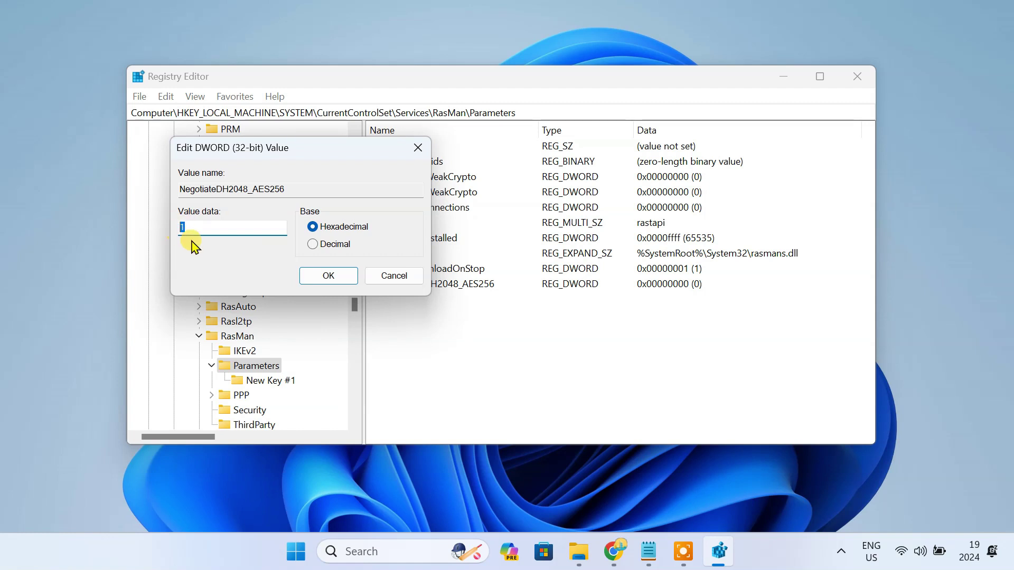
left_click(328, 277)
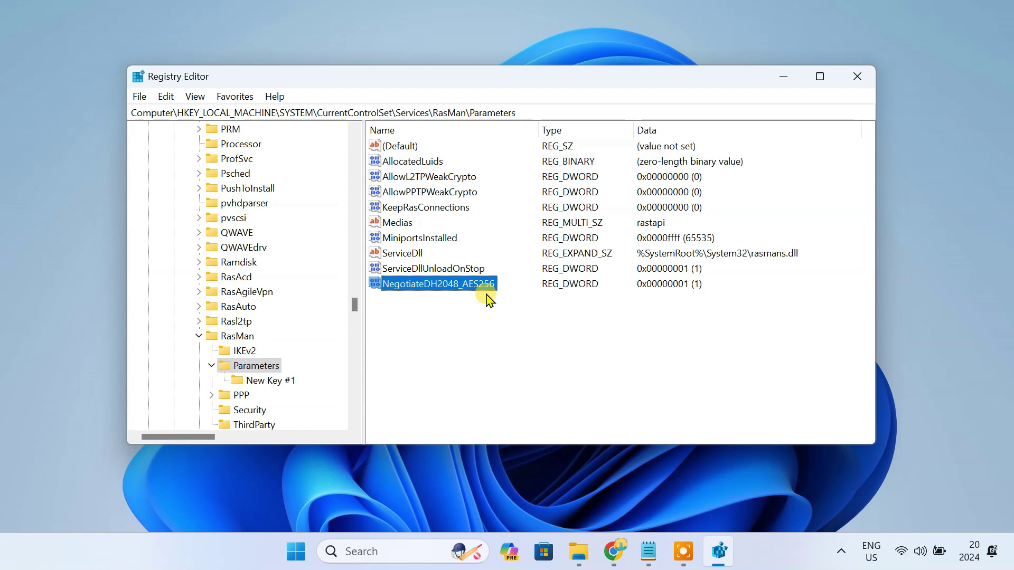
Close Registry Editor and connect NordVPN USA from the Quick Settings VPN list
left_click(856, 80)
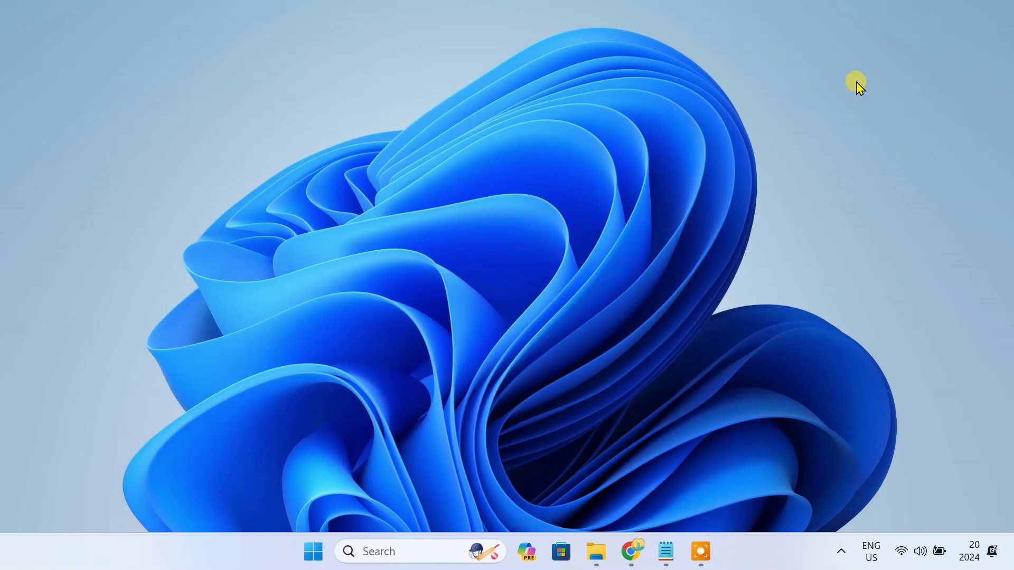
left_click(901, 548)
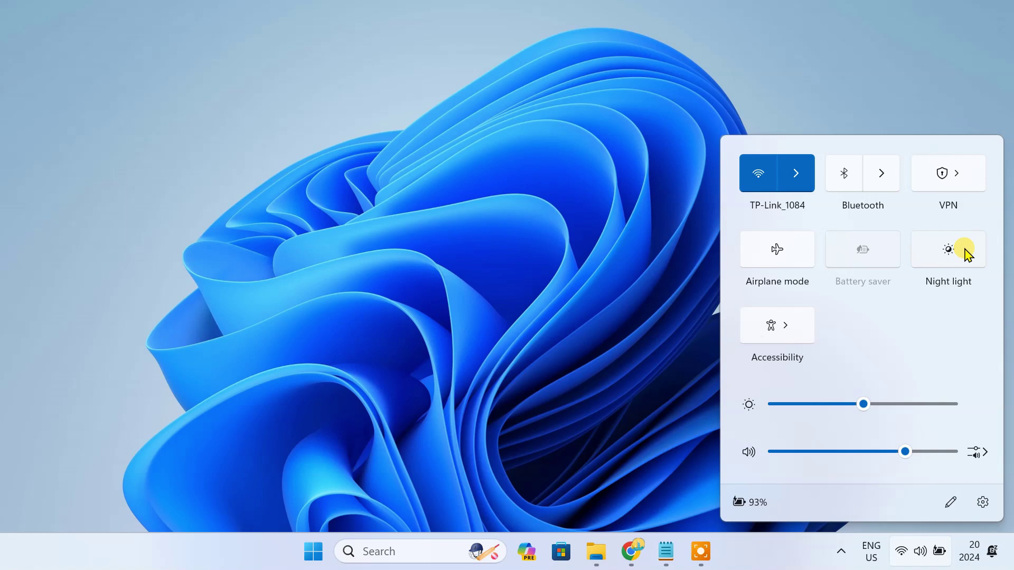
left_click(966, 181)
left_click(862, 198)
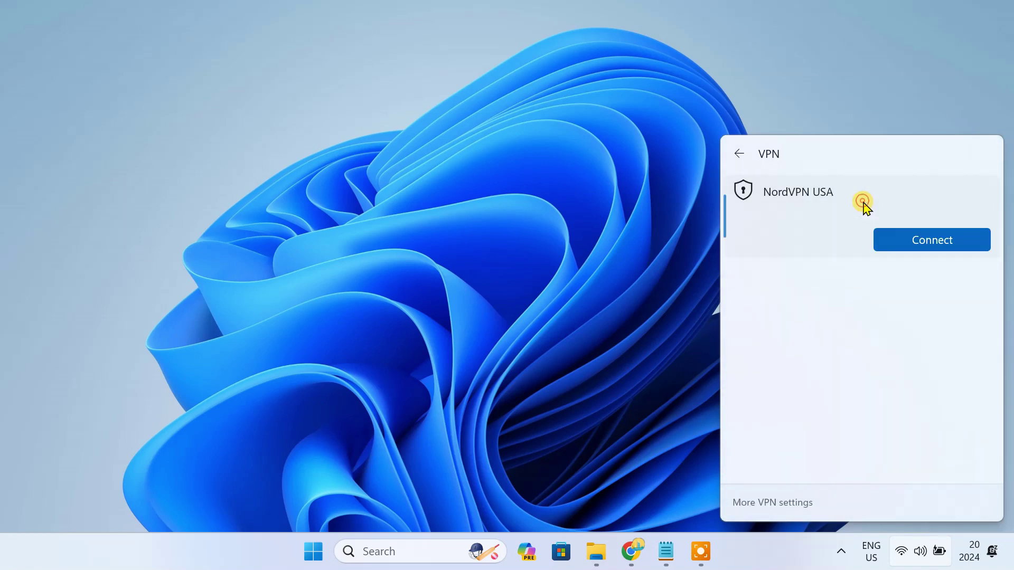
left_click(919, 241)
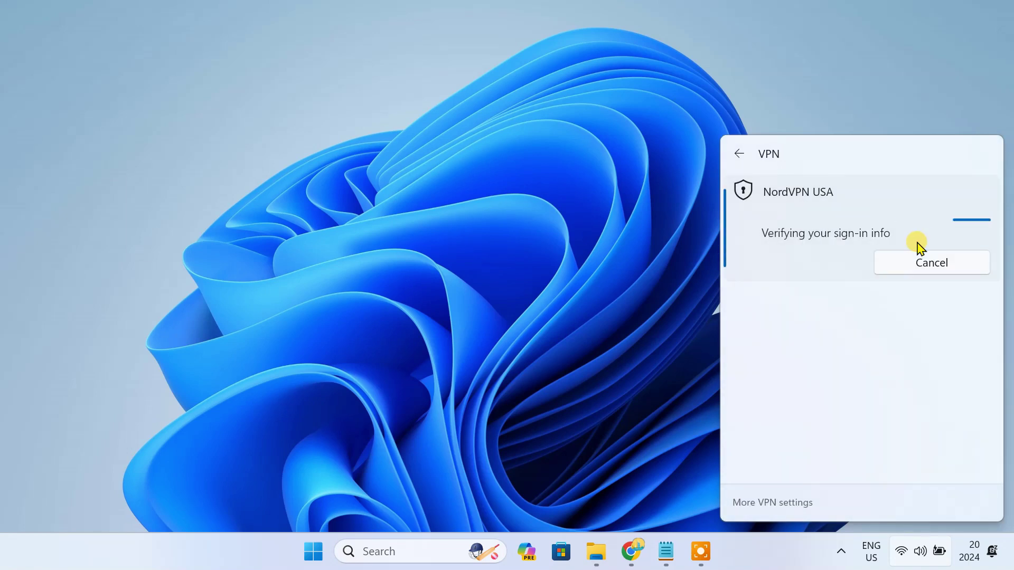
Reload nordvpn.com in Chrome and confirm the IP banner now says Protected
left_click(636, 551)
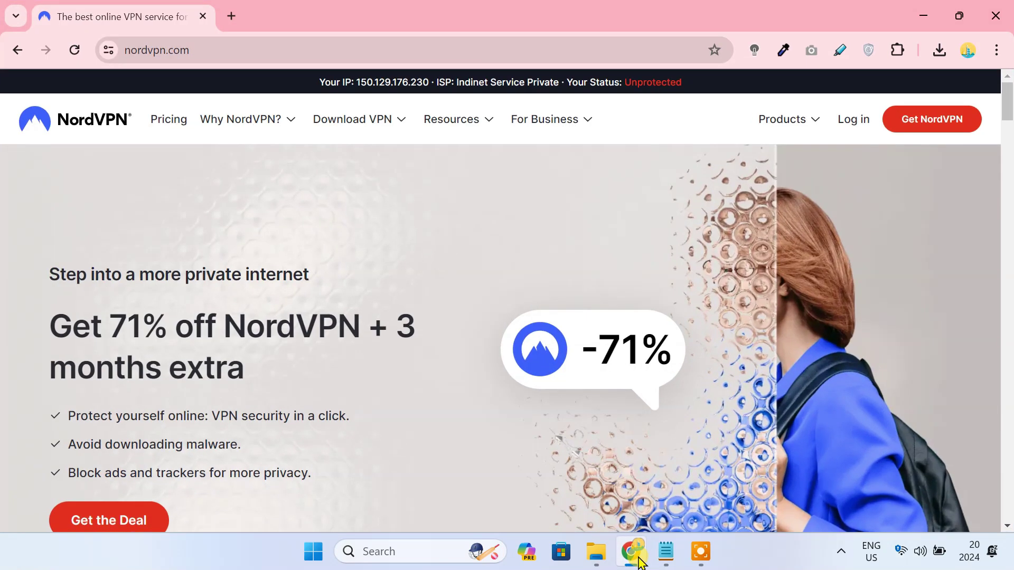
left_click(74, 50)
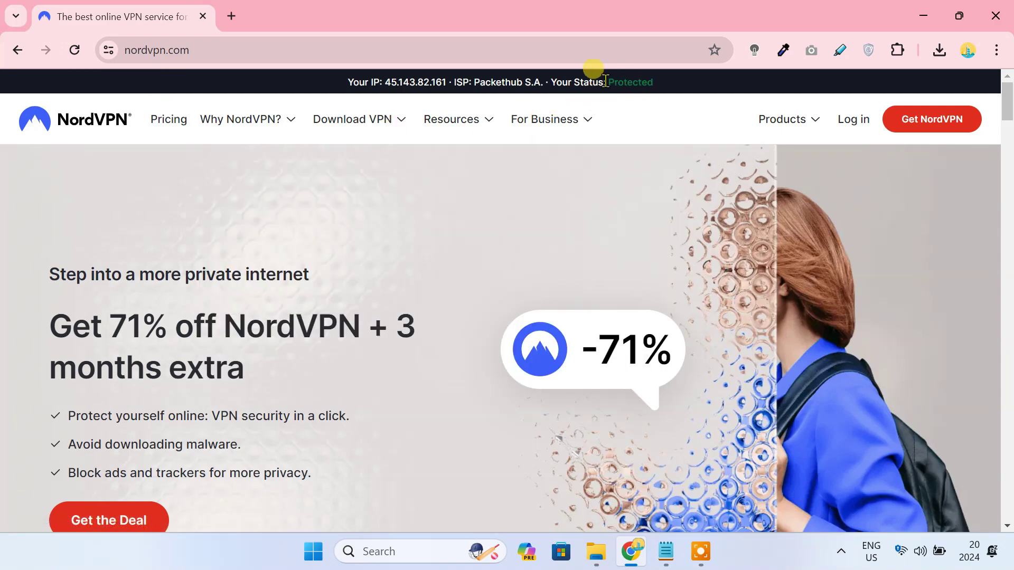
left_click_drag(606, 82, 660, 83)
Search 'what is my ip', confirm whatismyipaddress.com shows Washington, United States, then minimize Chrome
left_click(231, 16)
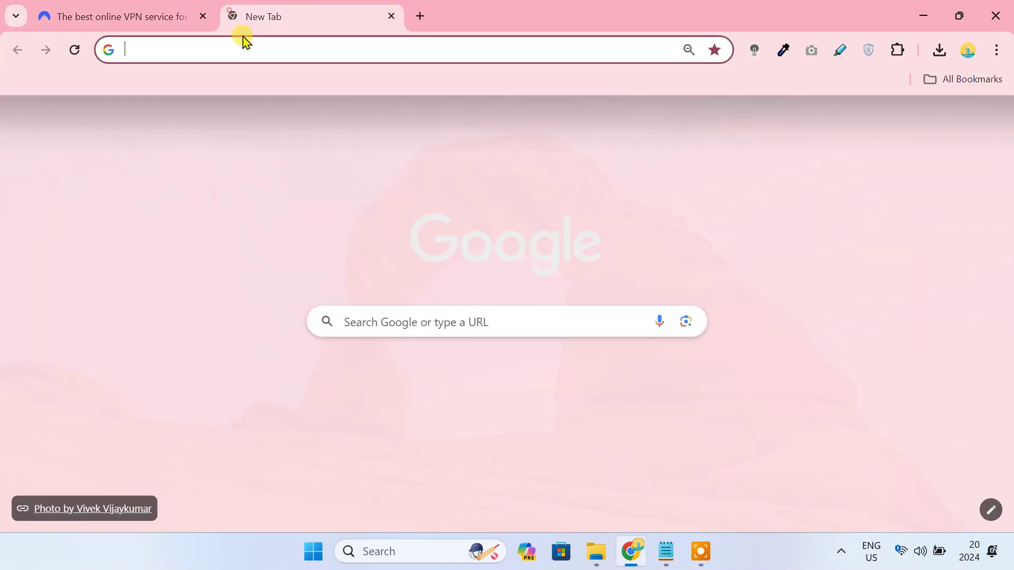
type("what is my ip")
key("Return")
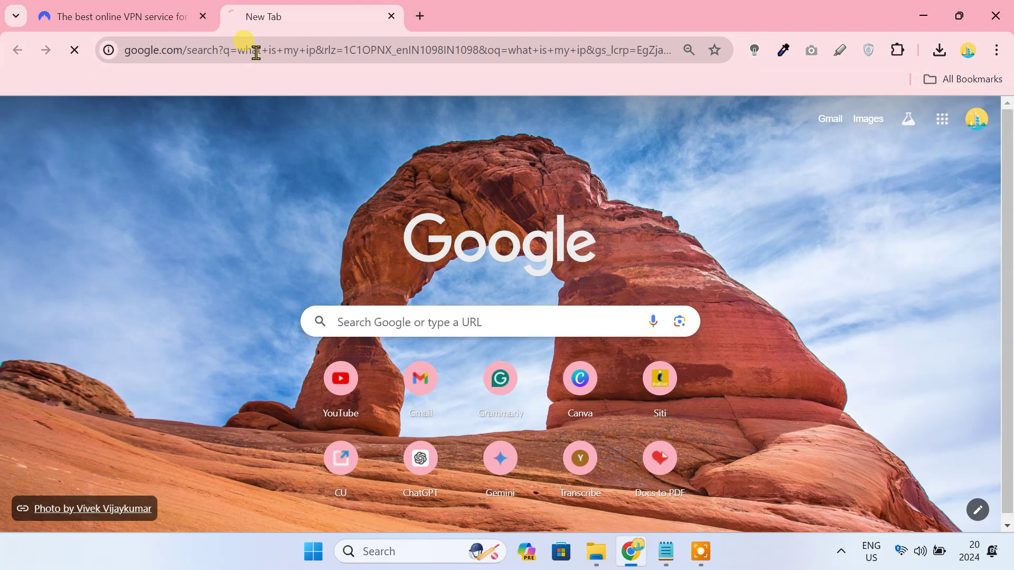
left_click(310, 284)
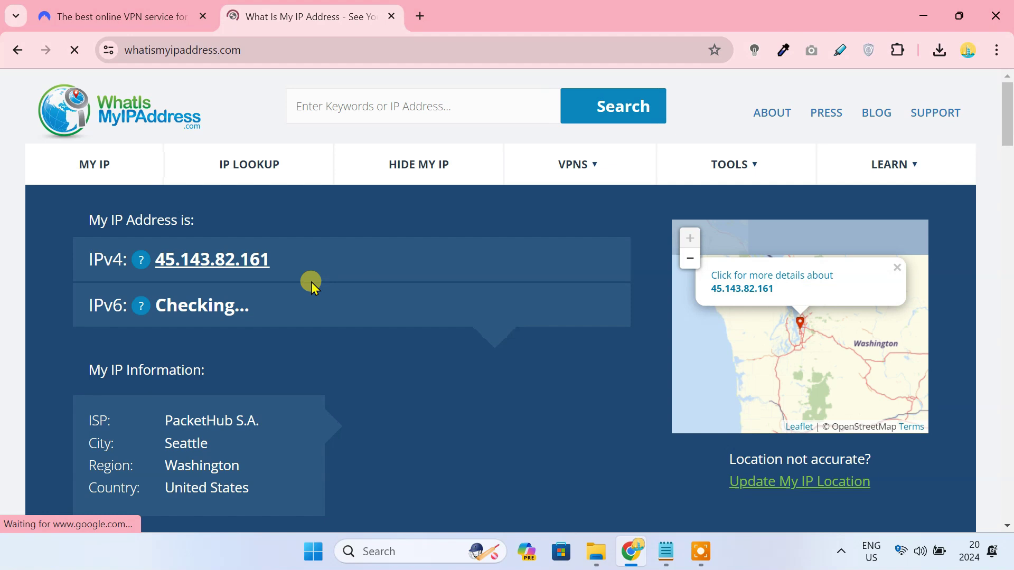
double_click(185, 467)
left_click_drag(161, 487, 274, 492)
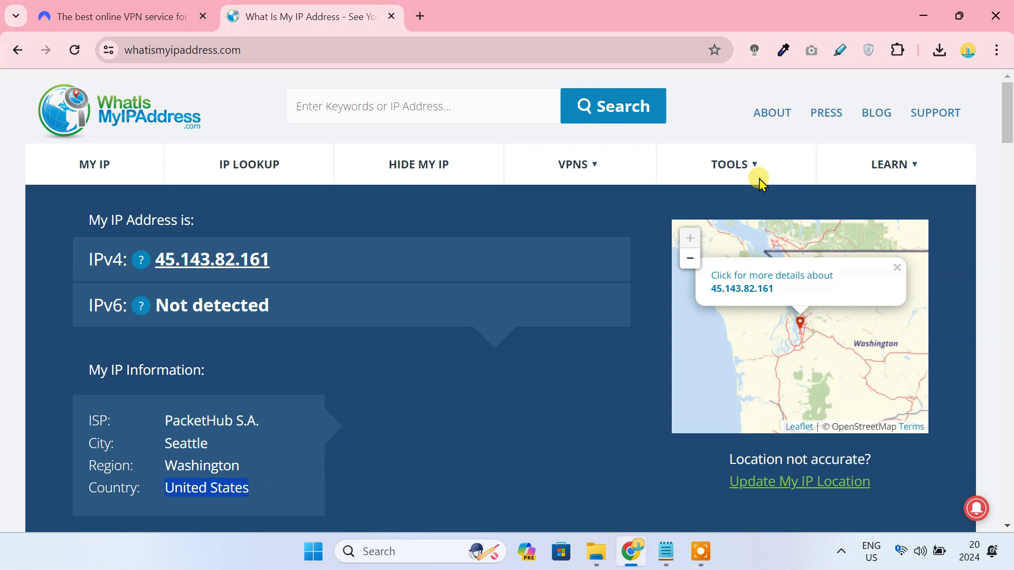
left_click(922, 16)
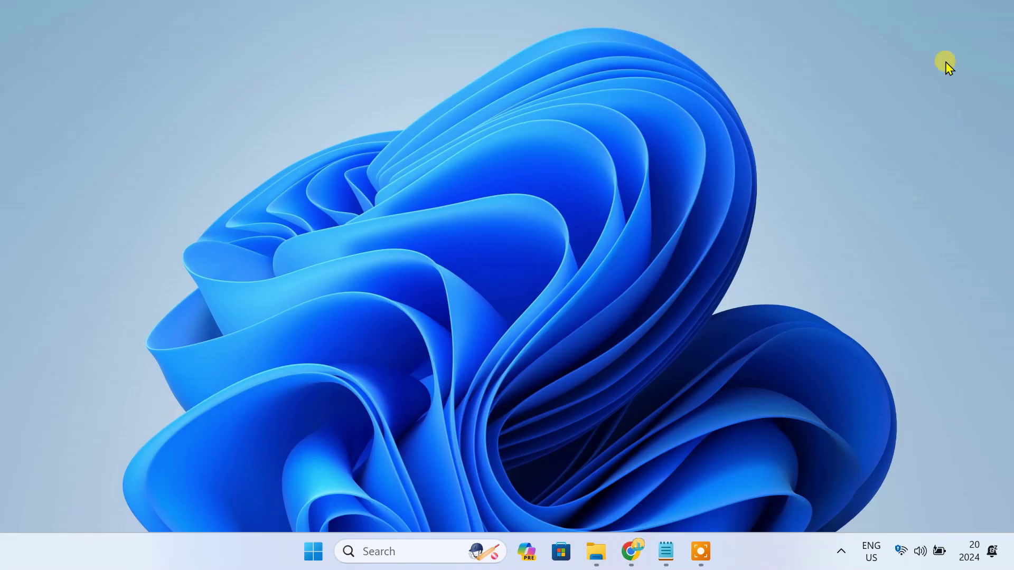
Disconnect the NordVPN USA VPN from Quick Settings and close the panel
left_click(901, 554)
left_click(973, 186)
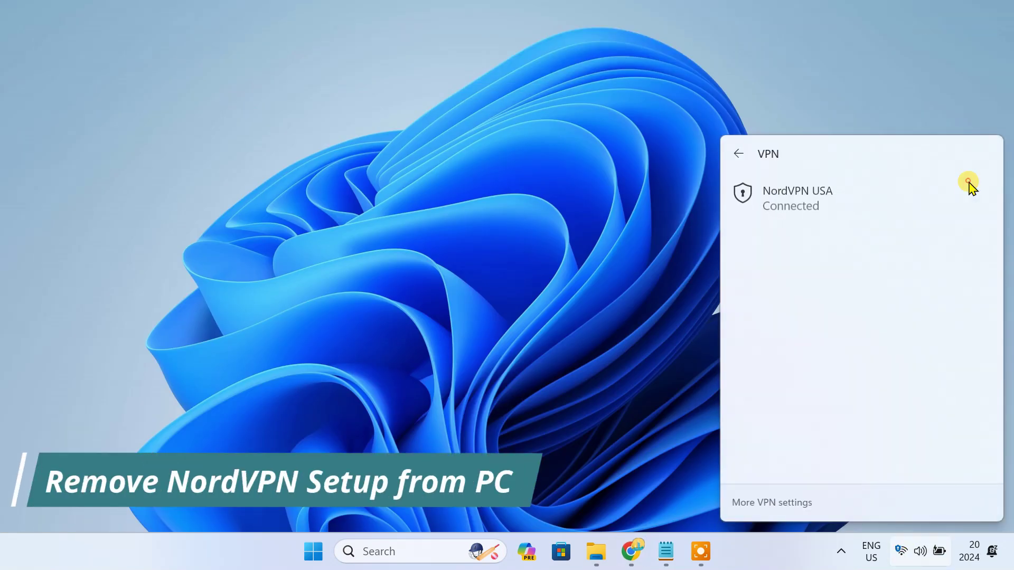
left_click(892, 199)
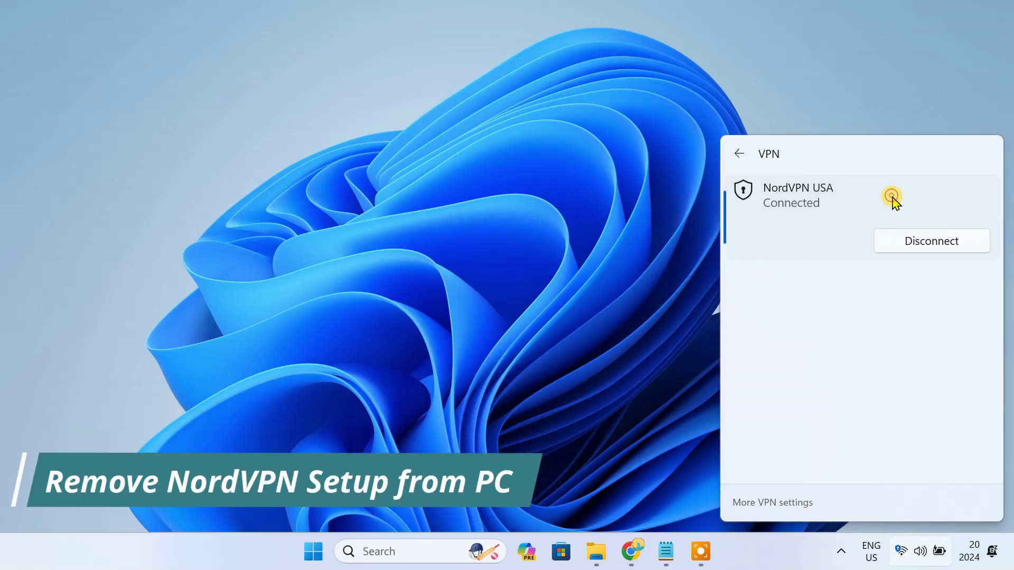
left_click(924, 245)
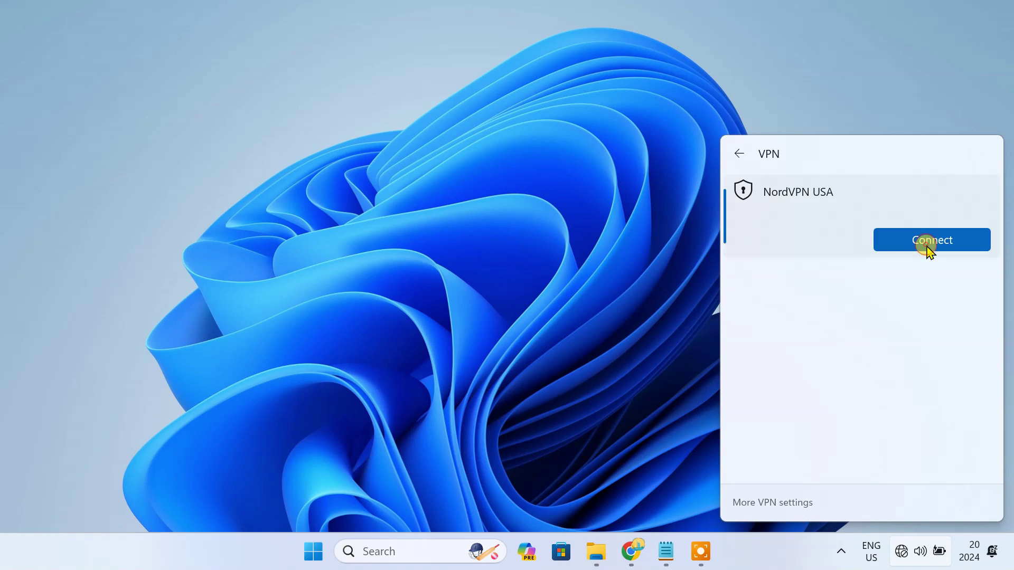
left_click(602, 349)
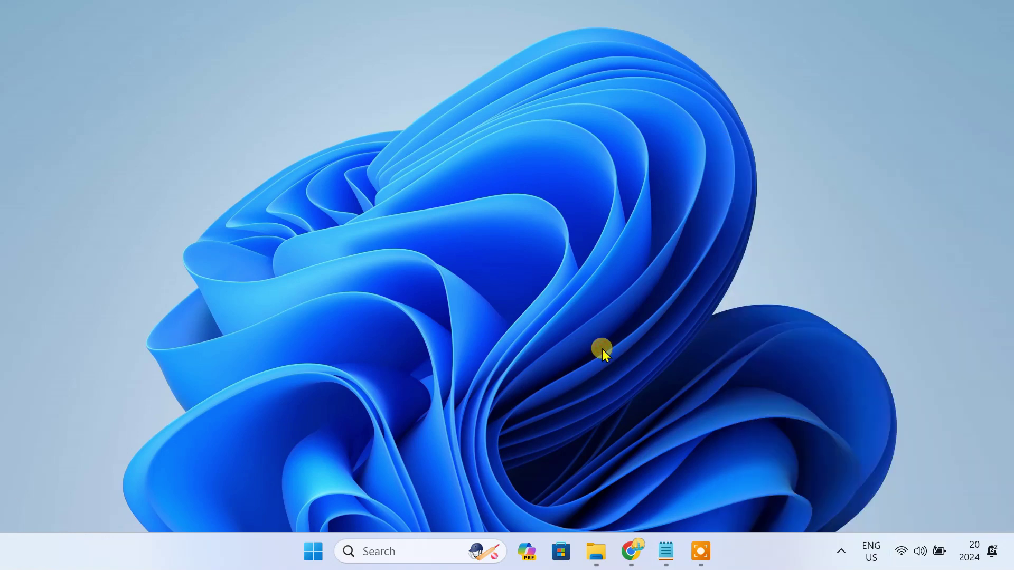
Open the Run dialog with the prefilled ncpa.cpl command selected
key("super+r")
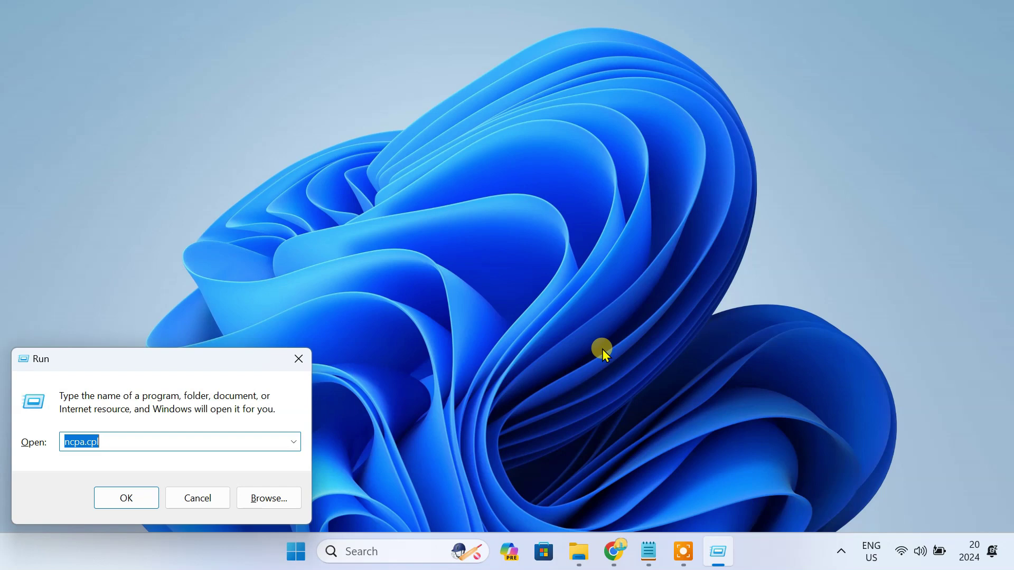
left_click(122, 445)
left_click_drag(123, 442, 46, 430)
Run ncpa.cpl, delete the NordVPN USA connection, and close Network Connections
left_click(124, 498)
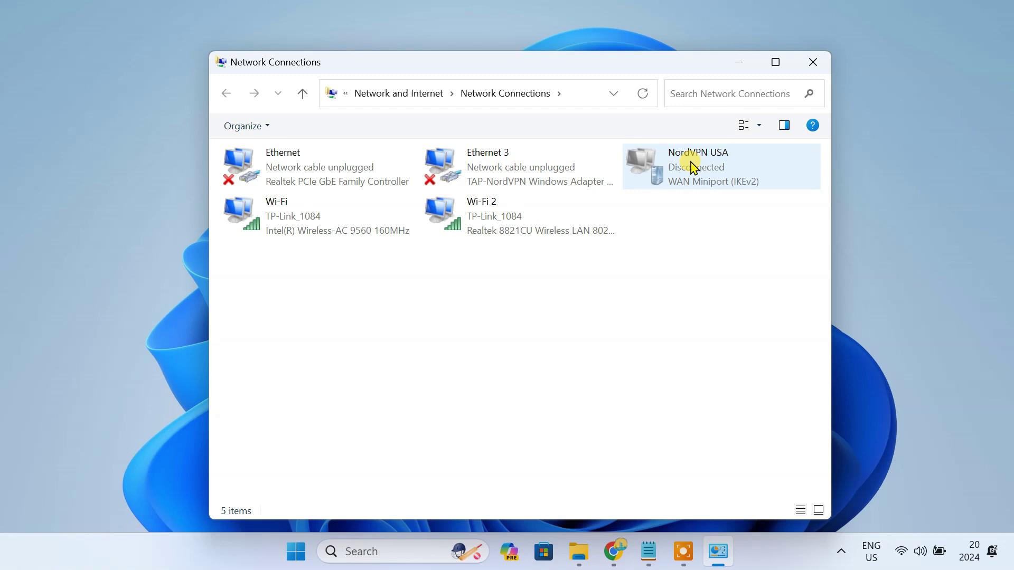
left_click(691, 162)
right_click(692, 161)
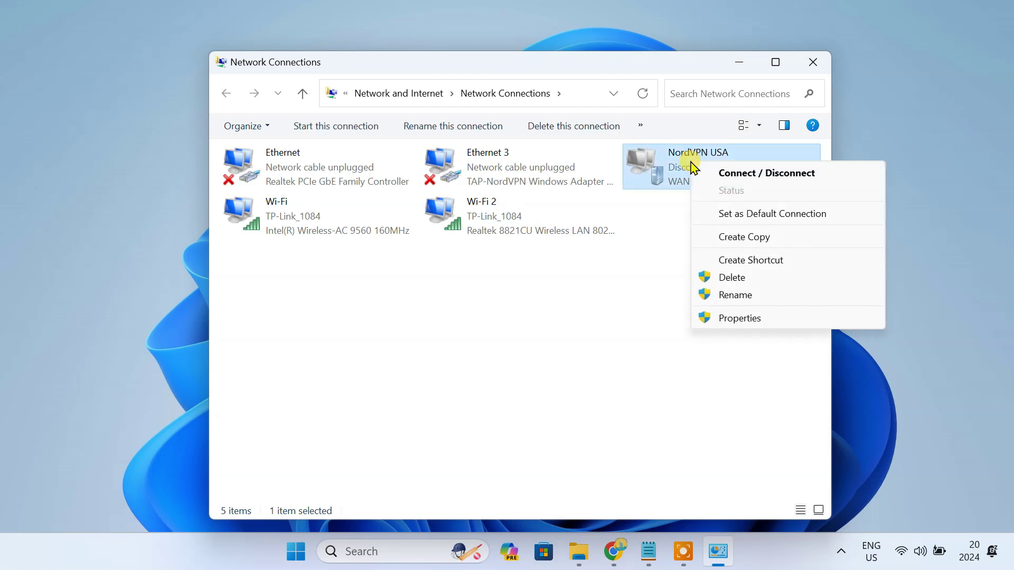
left_click(754, 278)
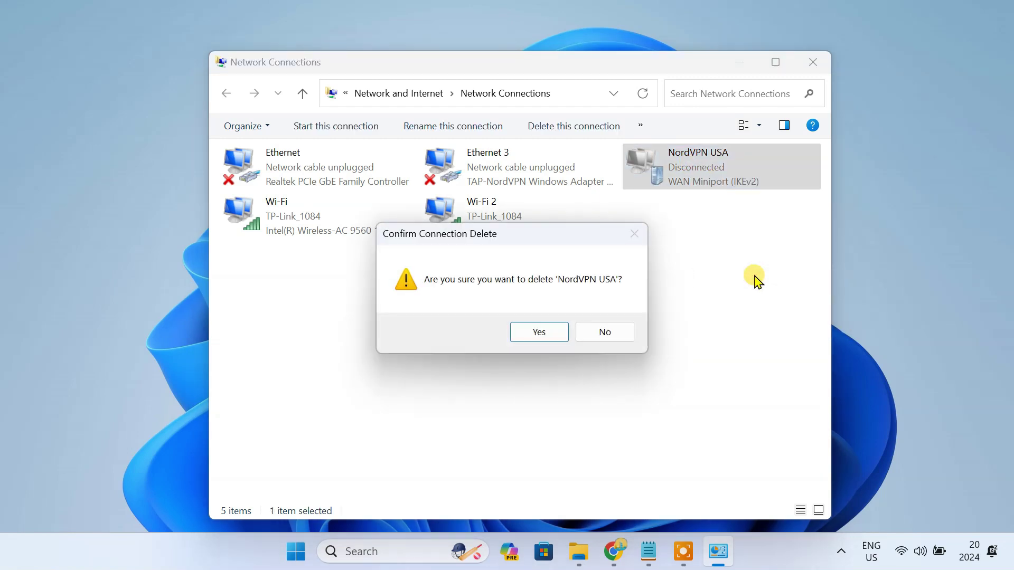
left_click(540, 336)
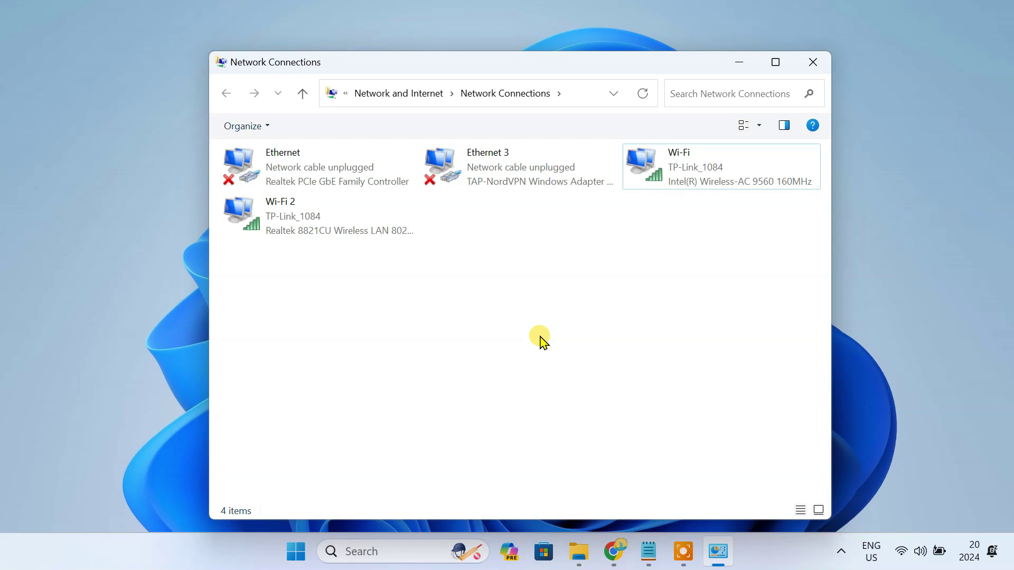
left_click(813, 63)
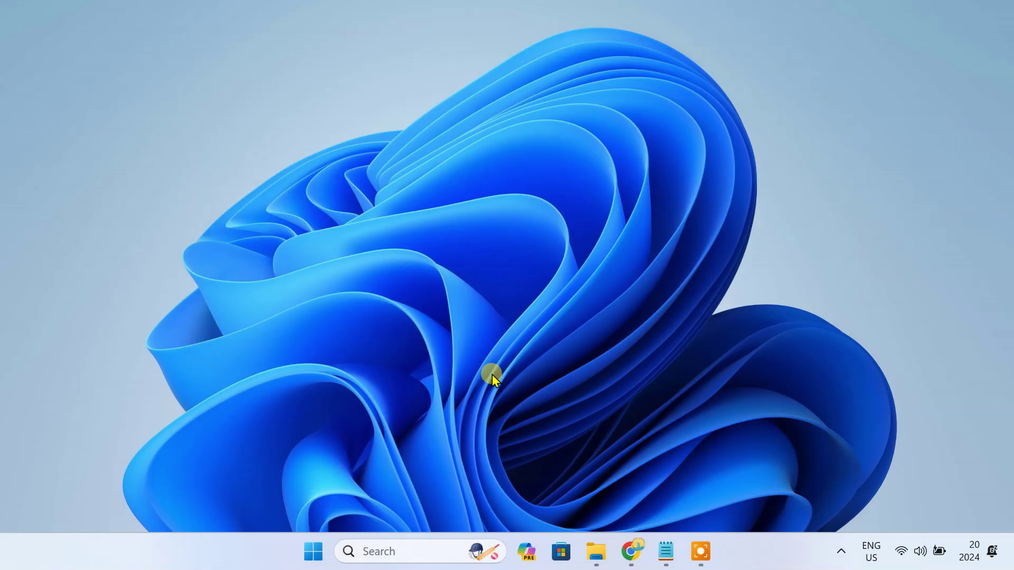
Launch certmgr.msc from the Run dialog
key("super+r")
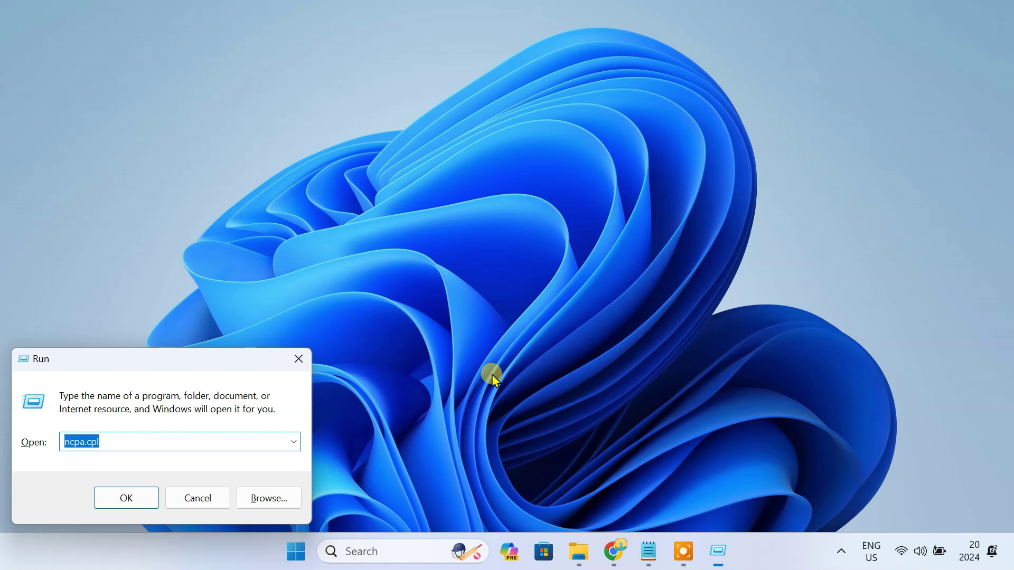
key("BackSpace")
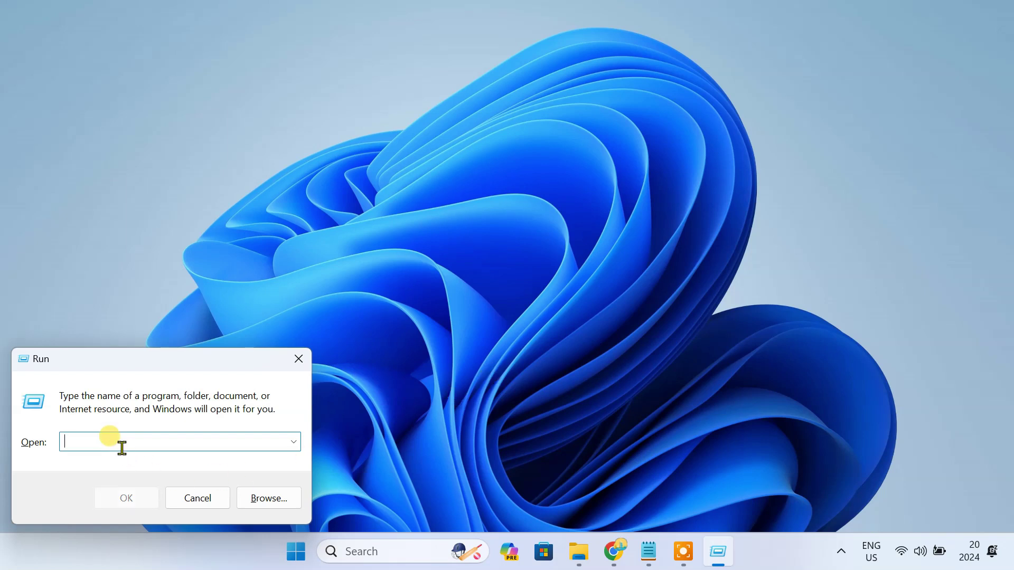
type("certmgr.")
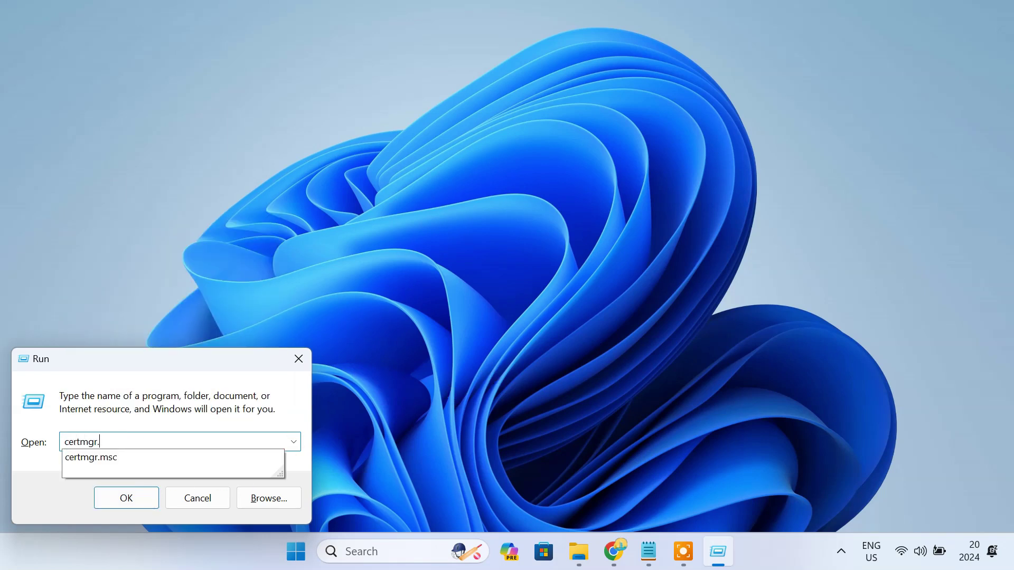
type("msc")
left_click_drag(120, 447, 57, 446)
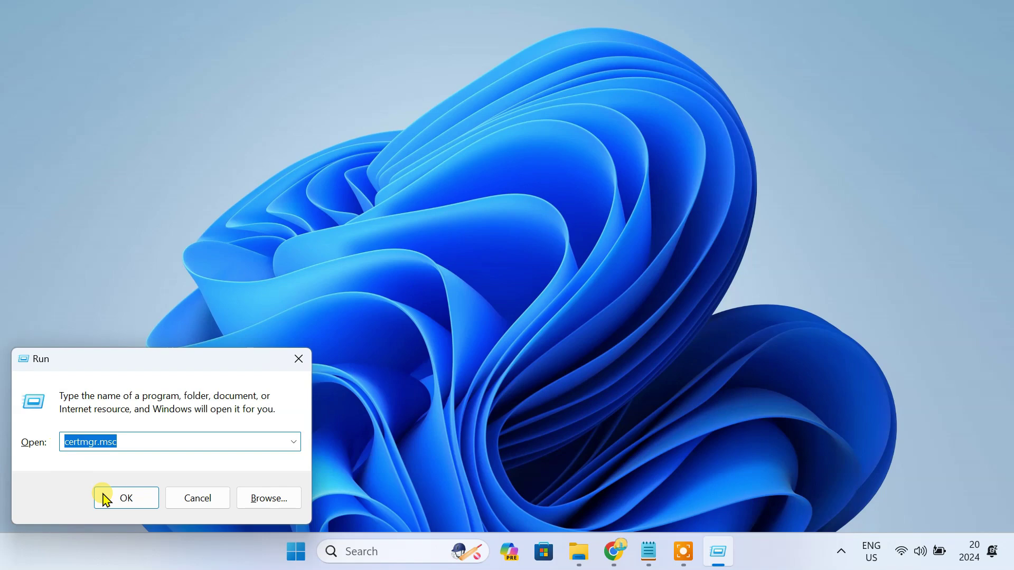
left_click(125, 499)
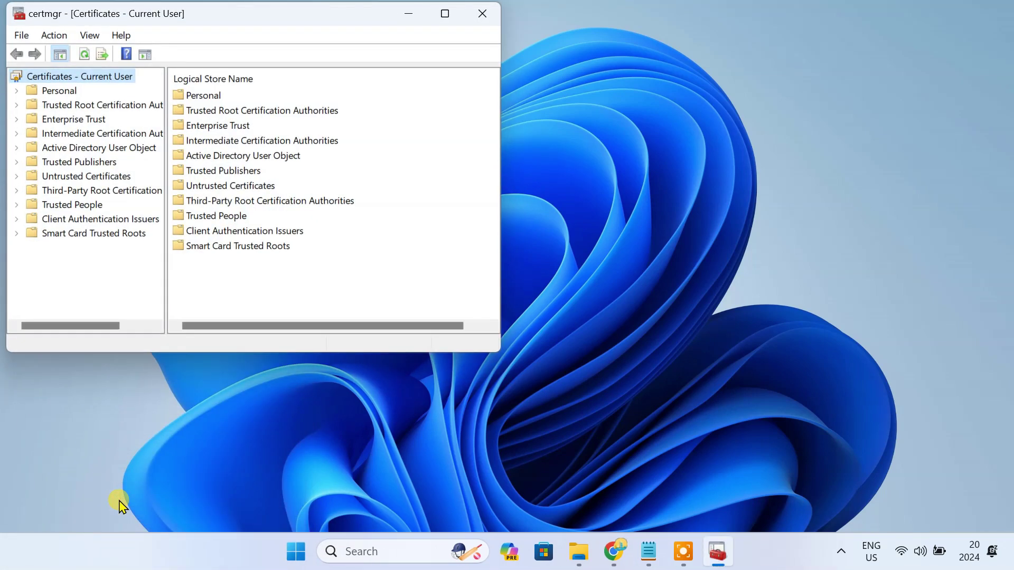
Delete NordVPN Root CA from Trusted Root Certification Authorities > Certificates and close certmgr
left_click(134, 105)
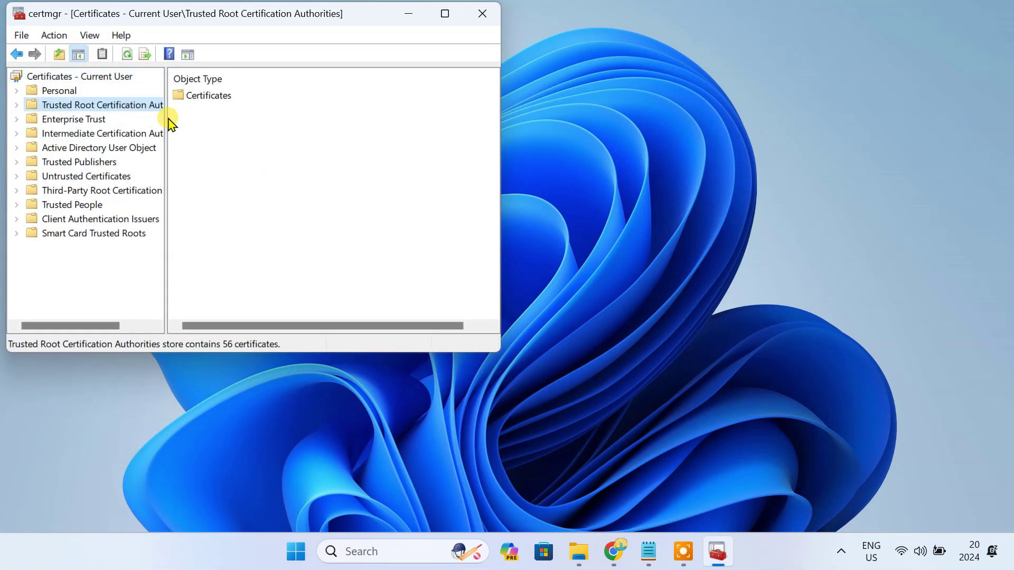
left_click_drag(165, 116, 215, 128)
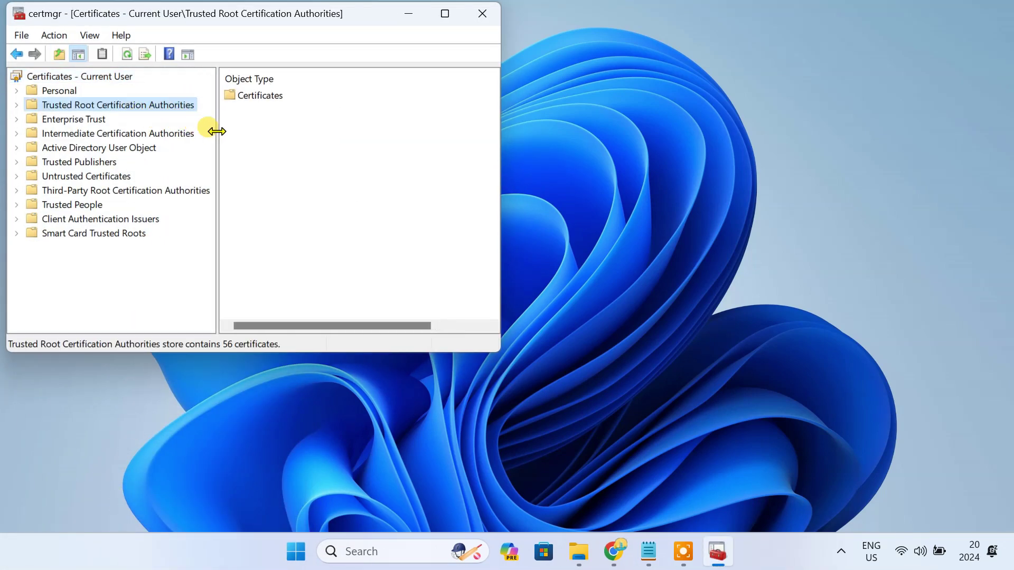
double_click(260, 98)
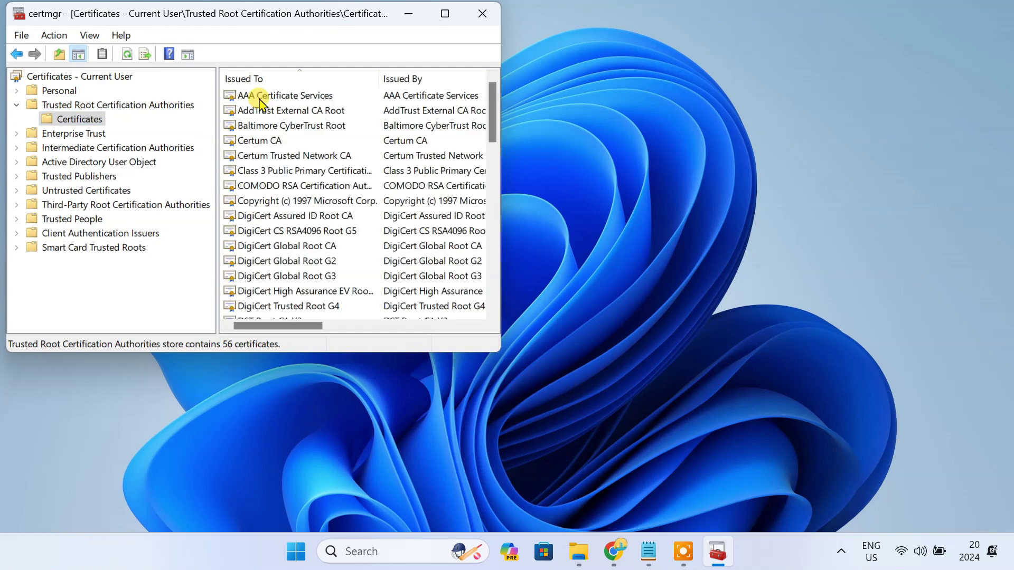
left_click_drag(489, 115, 501, 258)
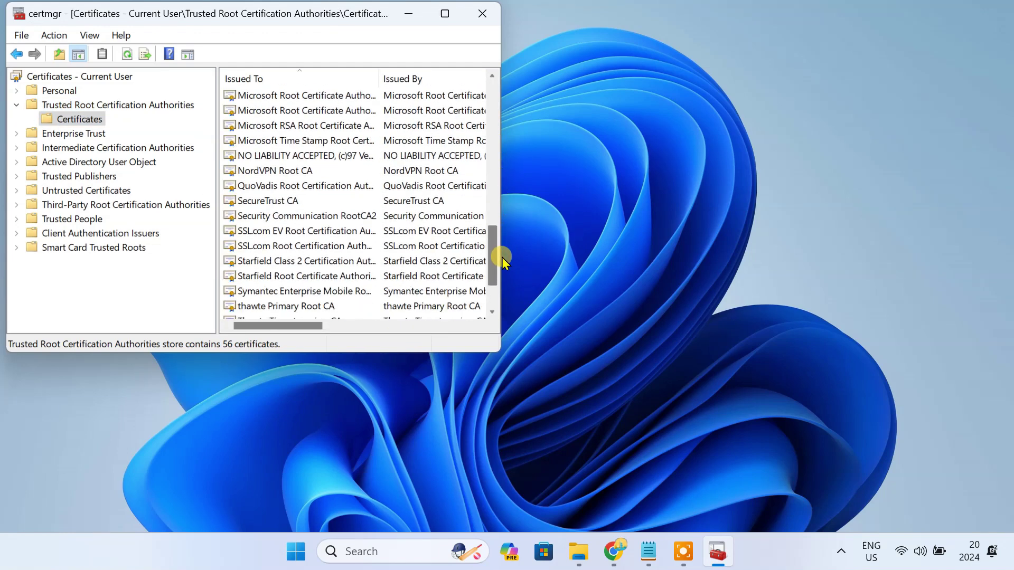
left_click(306, 173)
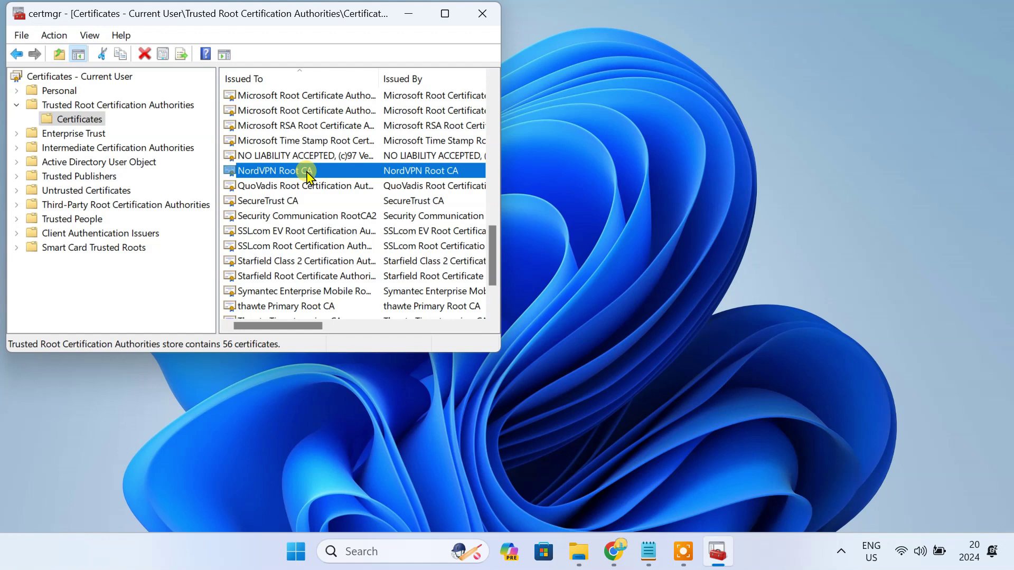
right_click(307, 173)
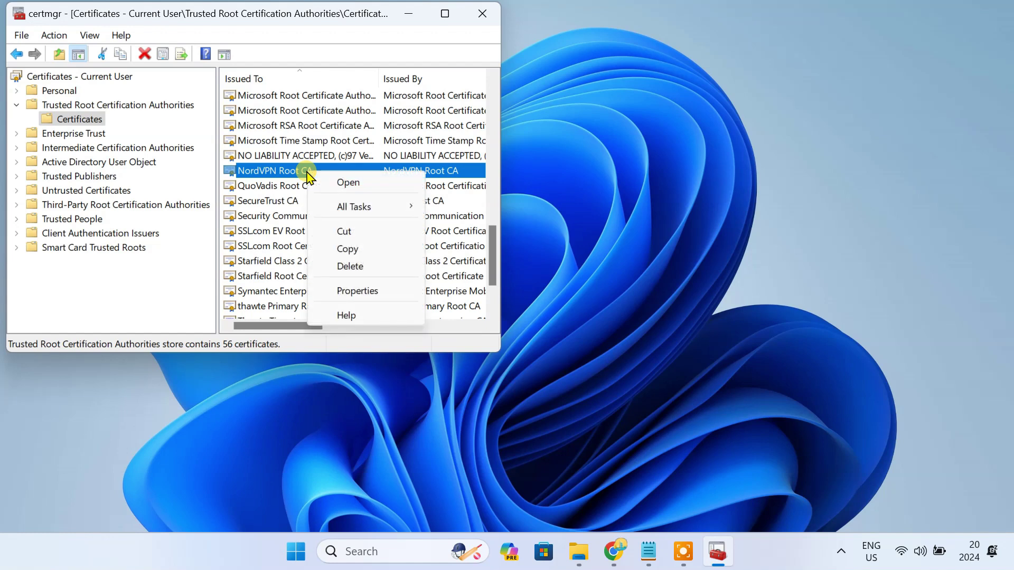
left_click(370, 269)
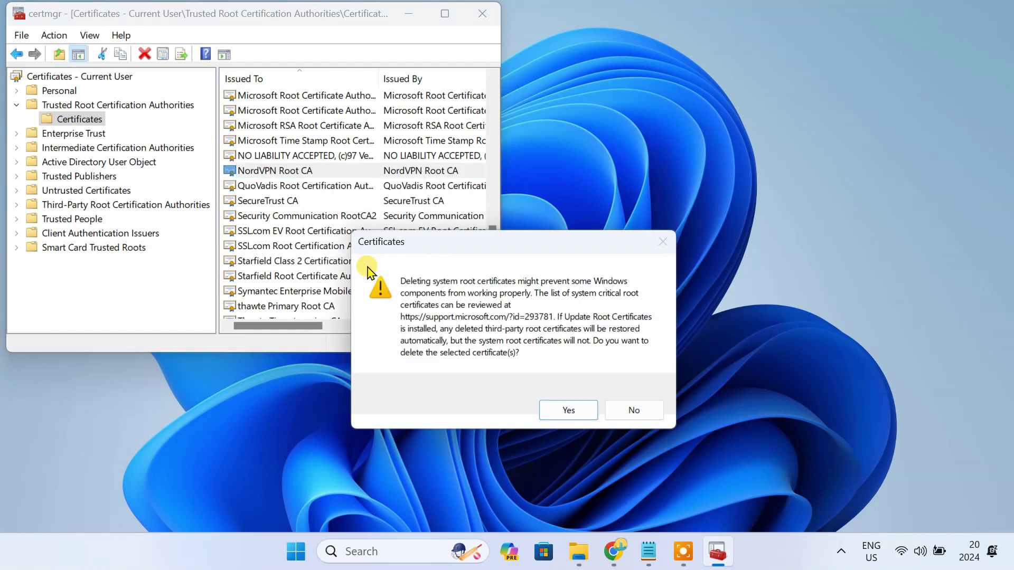
left_click(559, 411)
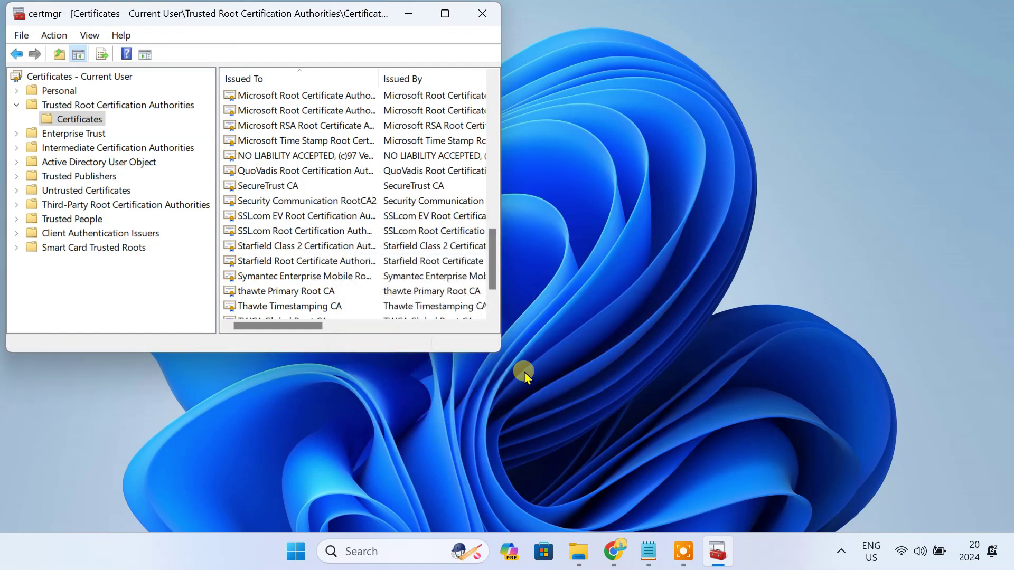
left_click(476, 13)
left_click(316, 543)
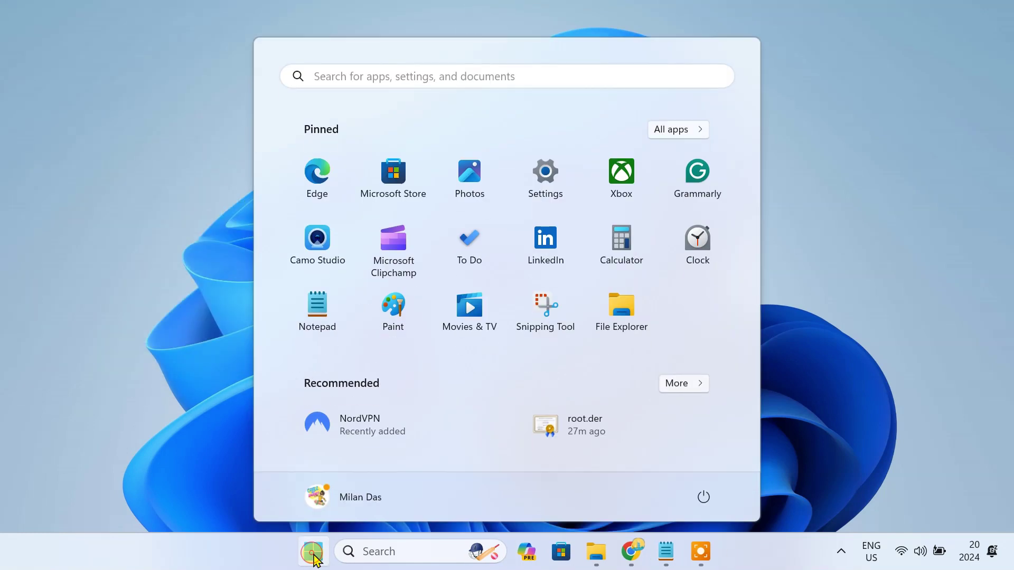
left_click(695, 504)
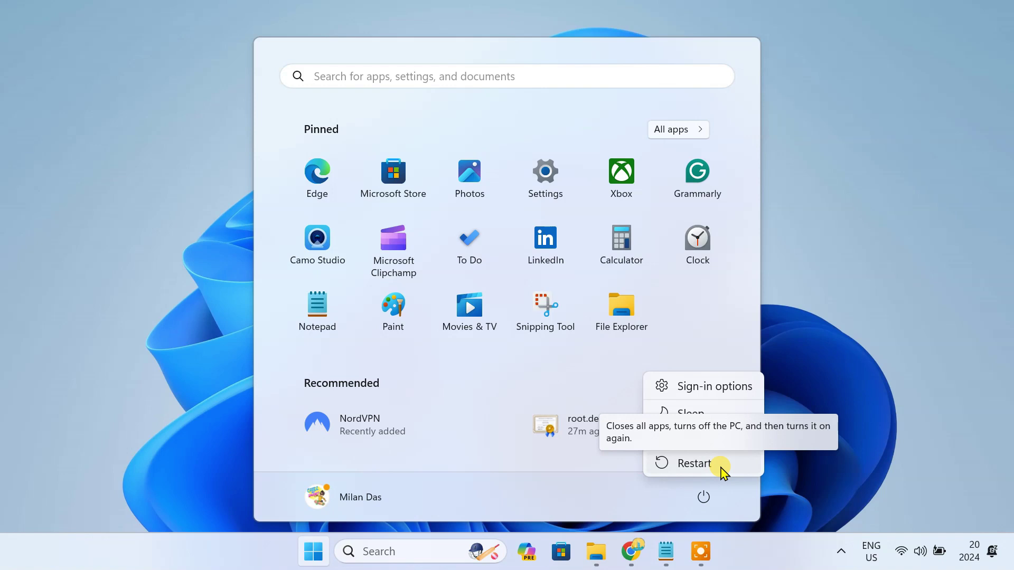
key("Escape")
key("Escape")
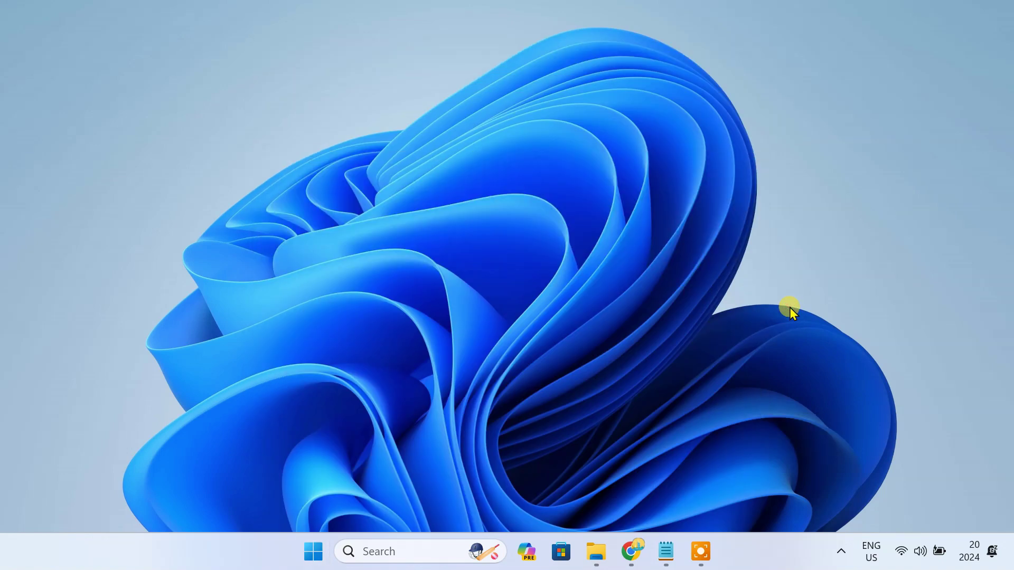